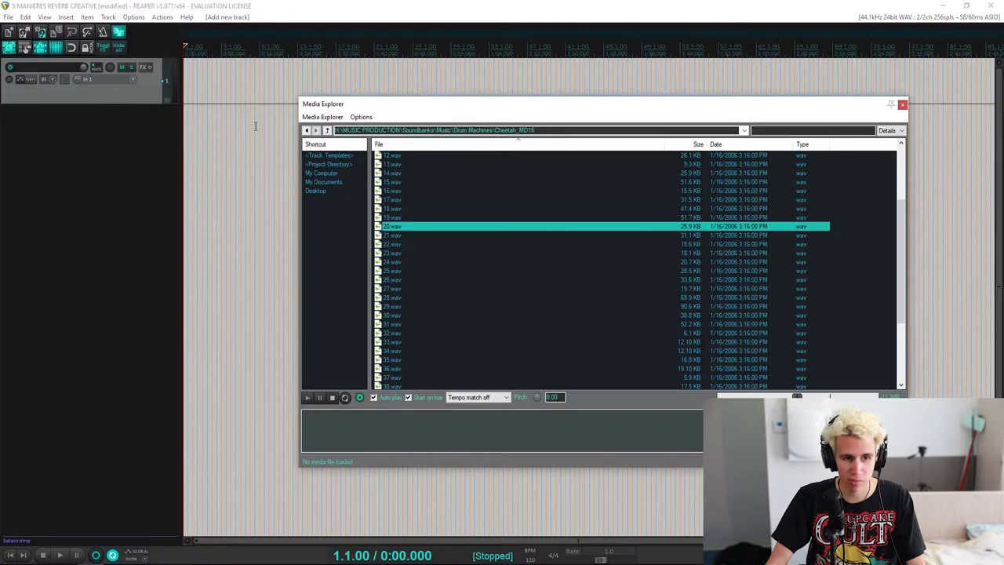
Audition the Cheetah_MD16 drum samples, then place 20.wav at 2.1.00 on the first track and name the track SAMPLE
drag(360, 106, 338, 135)
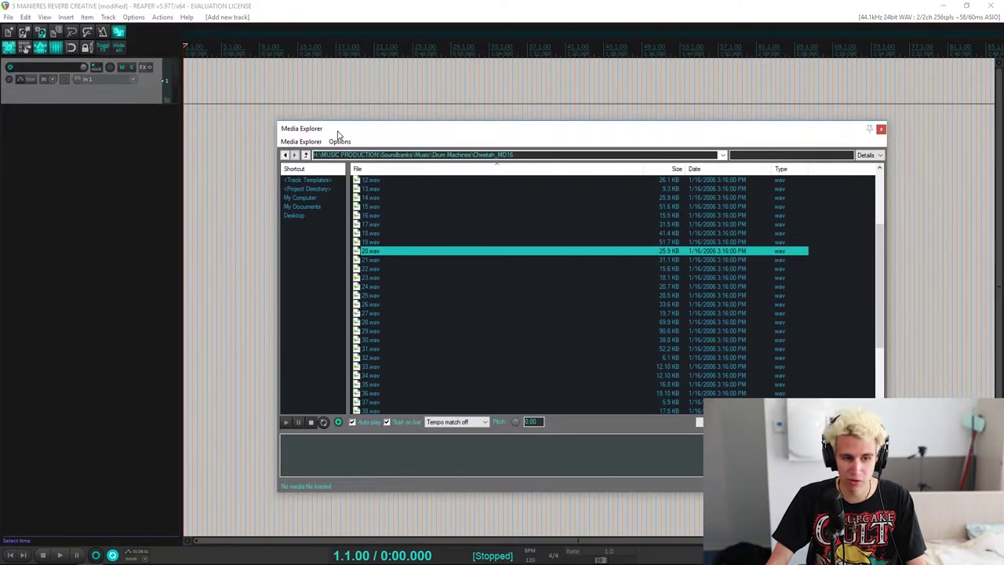
key(Down)
key(Down)
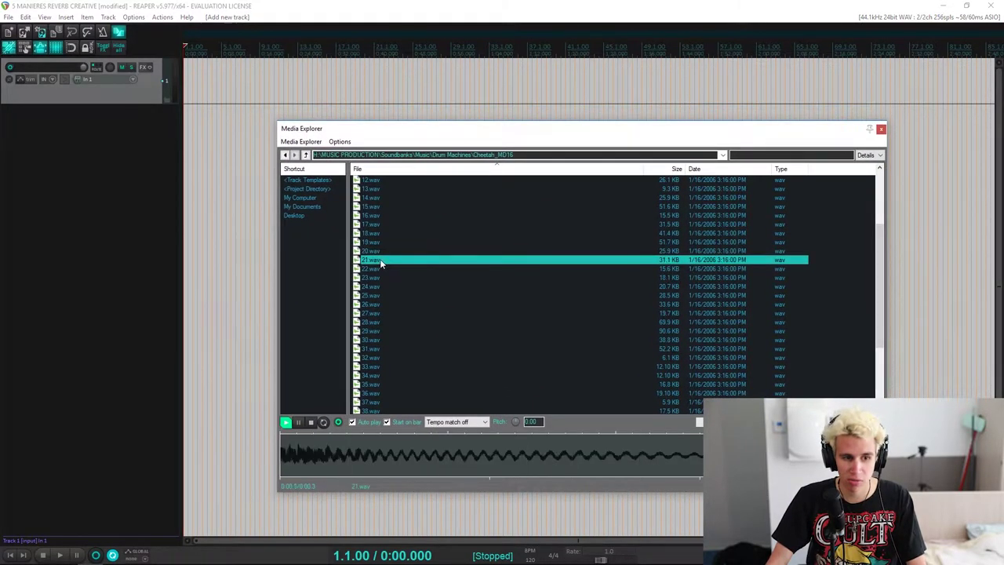
click(375, 252)
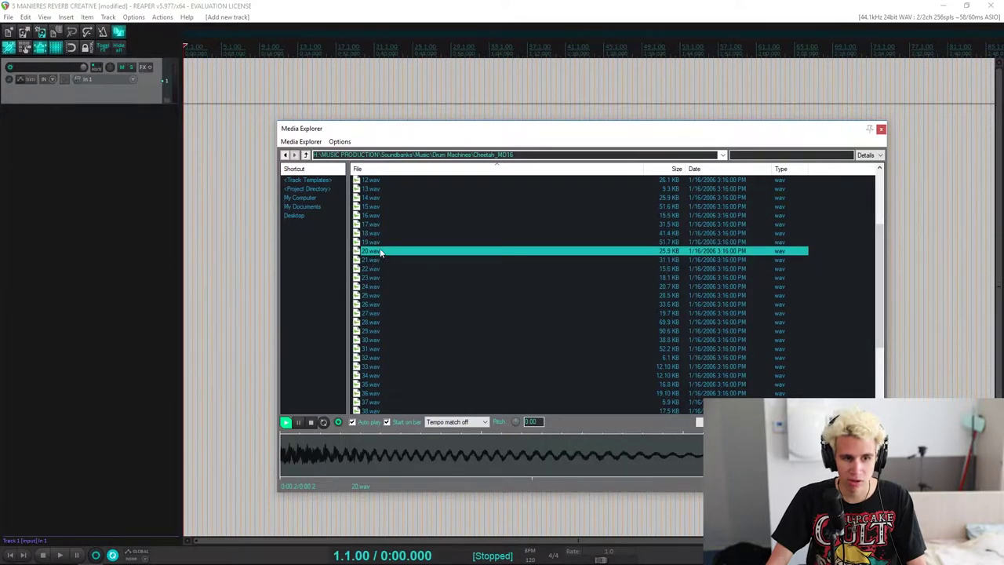
drag(249, 102, 226, 81)
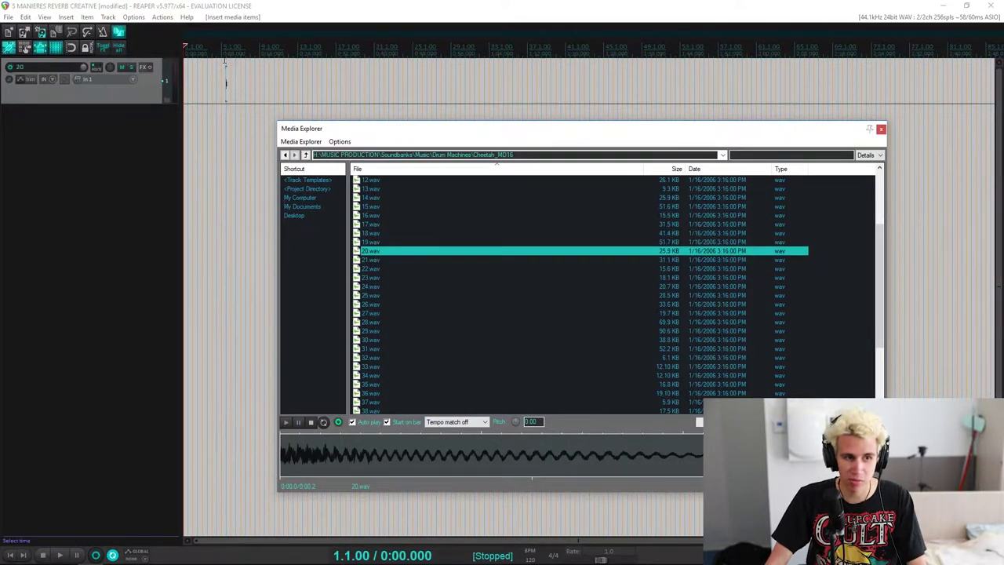
click(226, 84)
scroll(226, 84, up, 7)
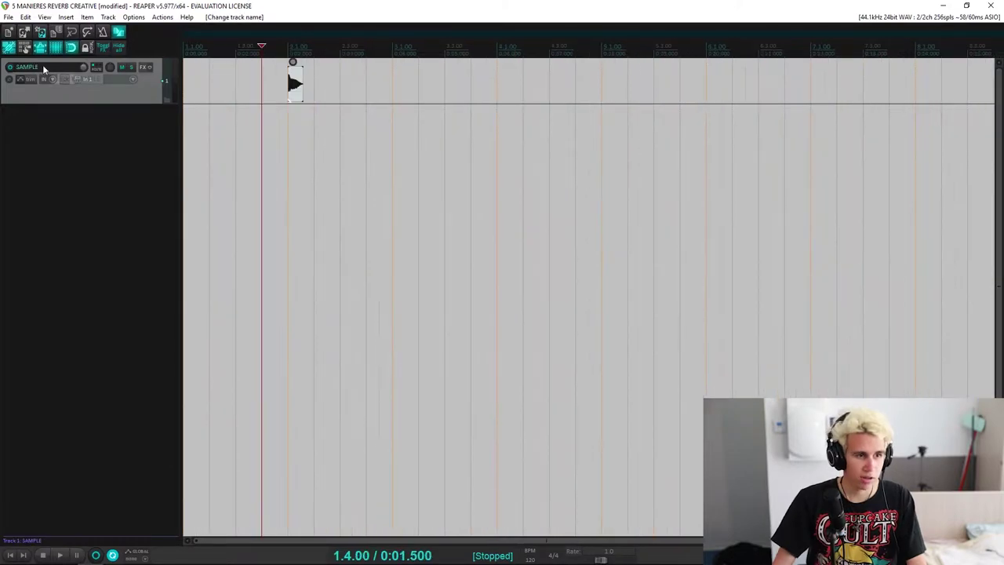
Add a second track named REVERB and colour it purple
double_click(56, 130)
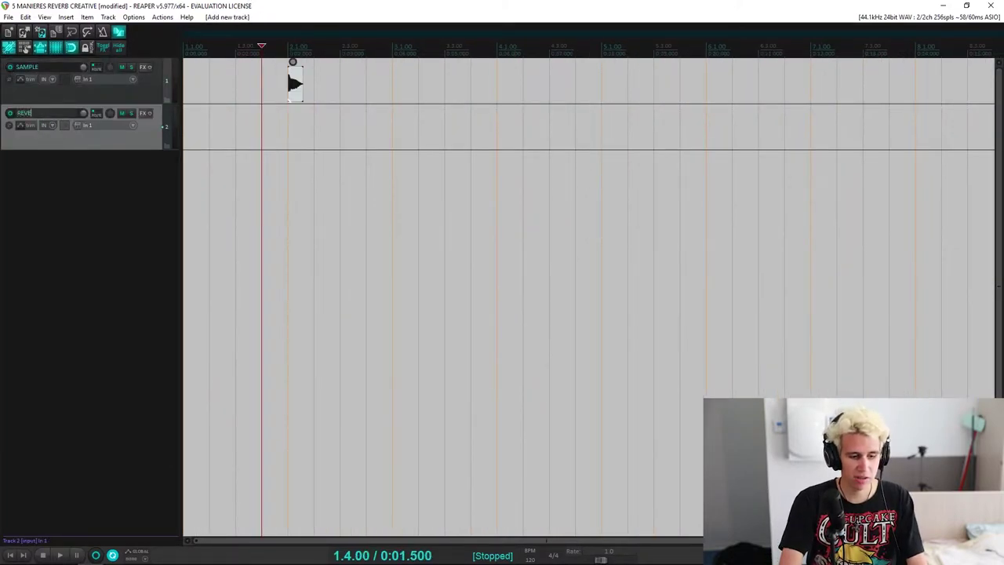
key(Return)
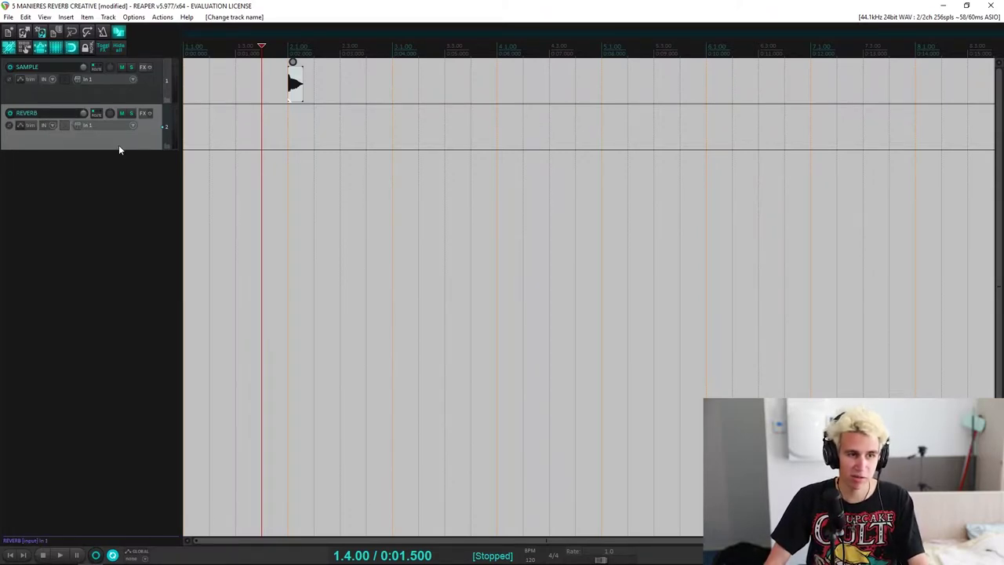
key(shift+c)
click(337, 203)
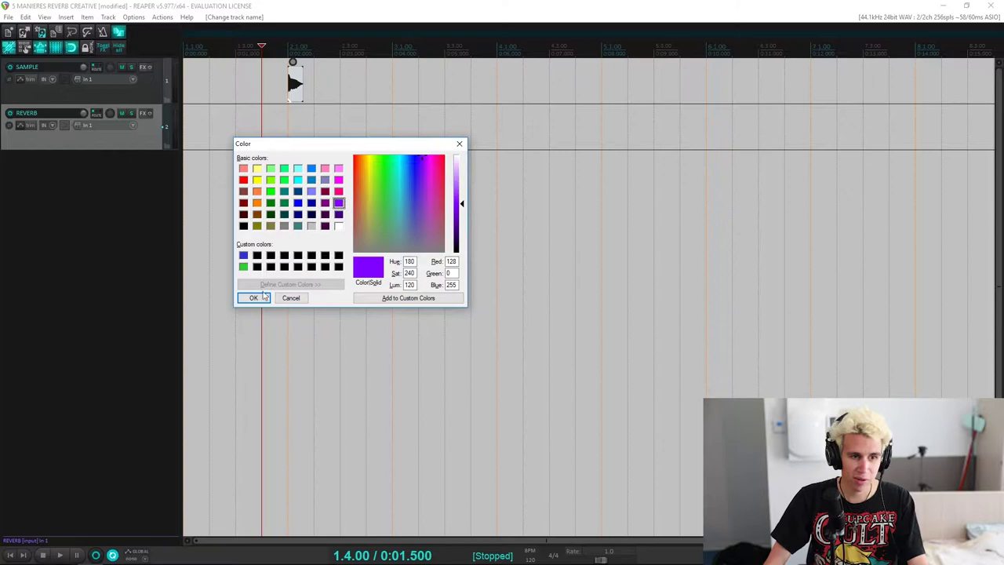
click(253, 298)
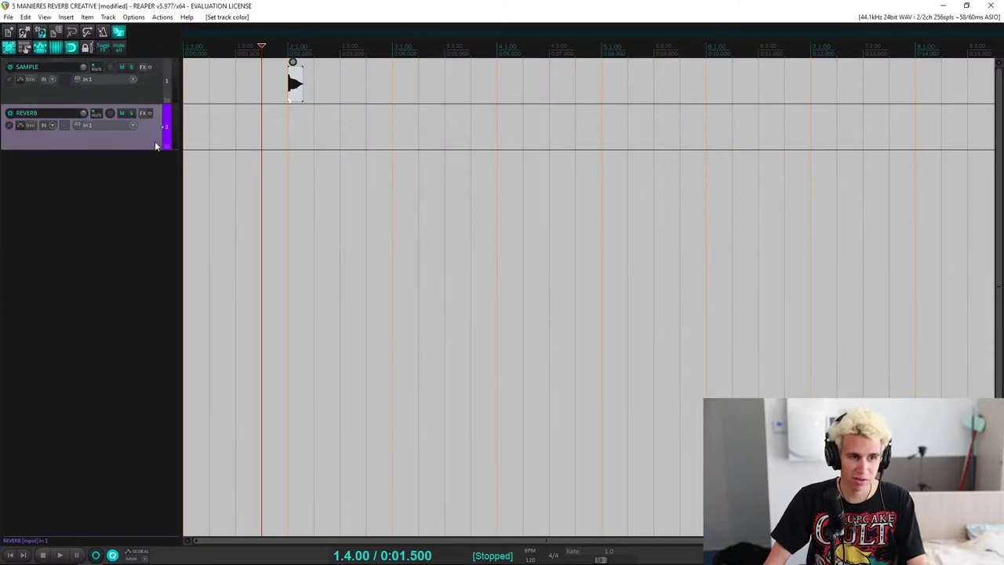
Browse the plugins by developer and add Lexicon's MPXReverb to the REVERB track
click(143, 114)
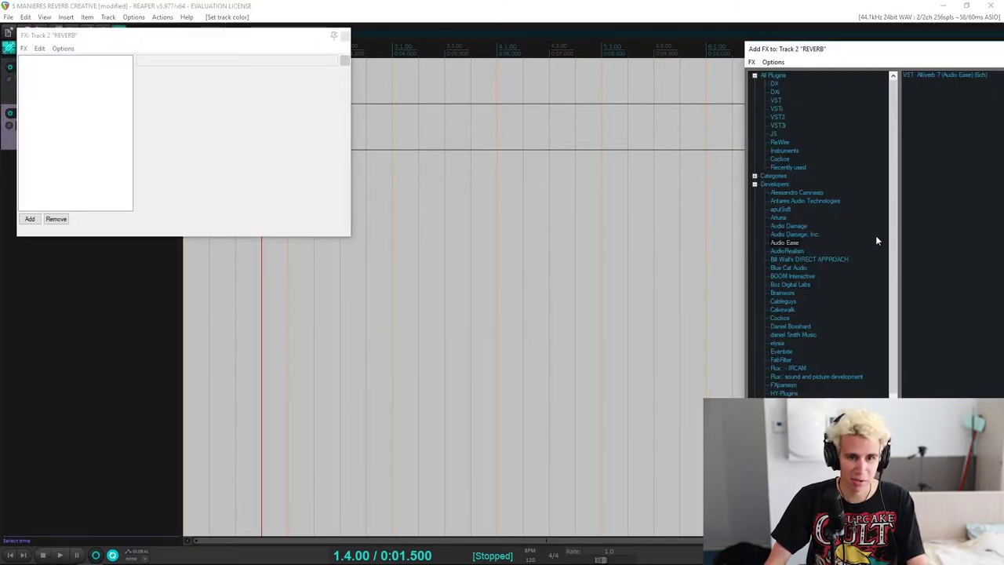
drag(789, 53, 462, 13)
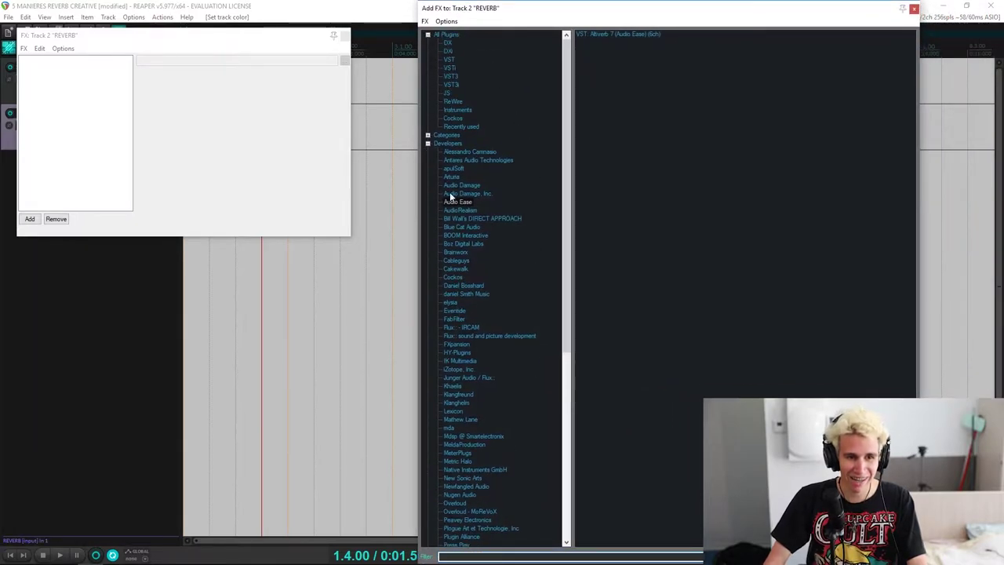
scroll(434, 387, down, 3)
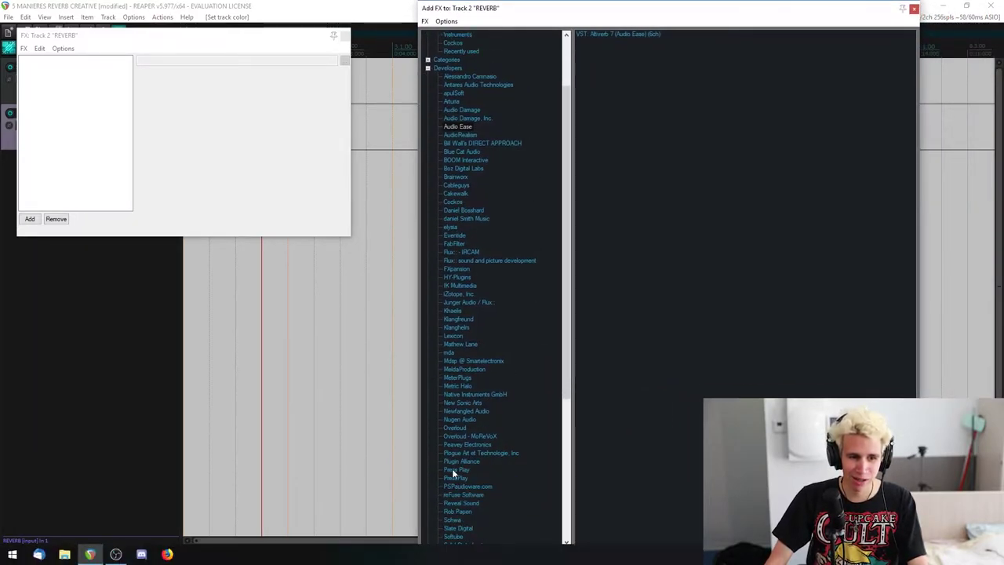
scroll(461, 289, up, 3)
click(448, 211)
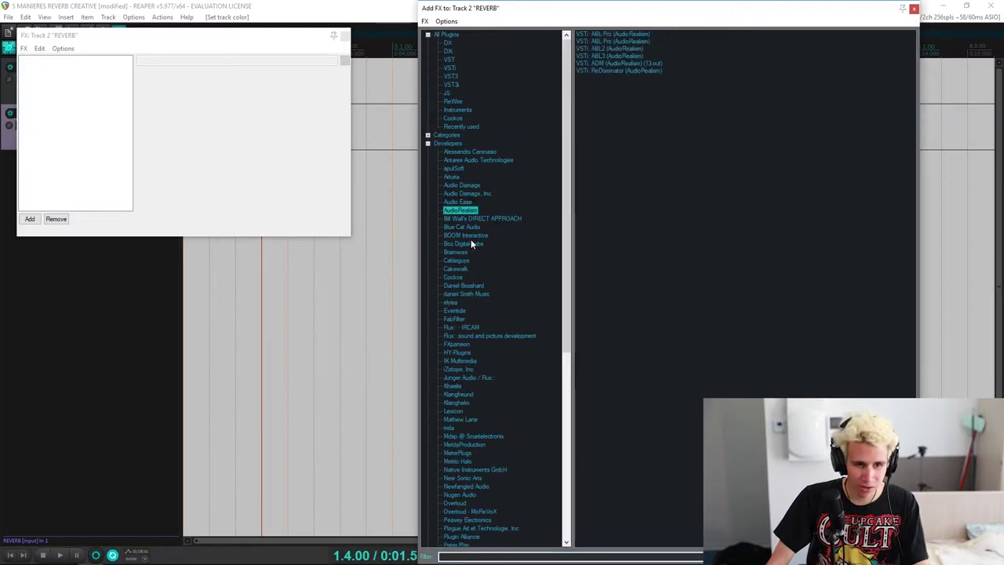
click(471, 242)
click(467, 311)
scroll(467, 347, down, 1)
scroll(468, 353, down, 1)
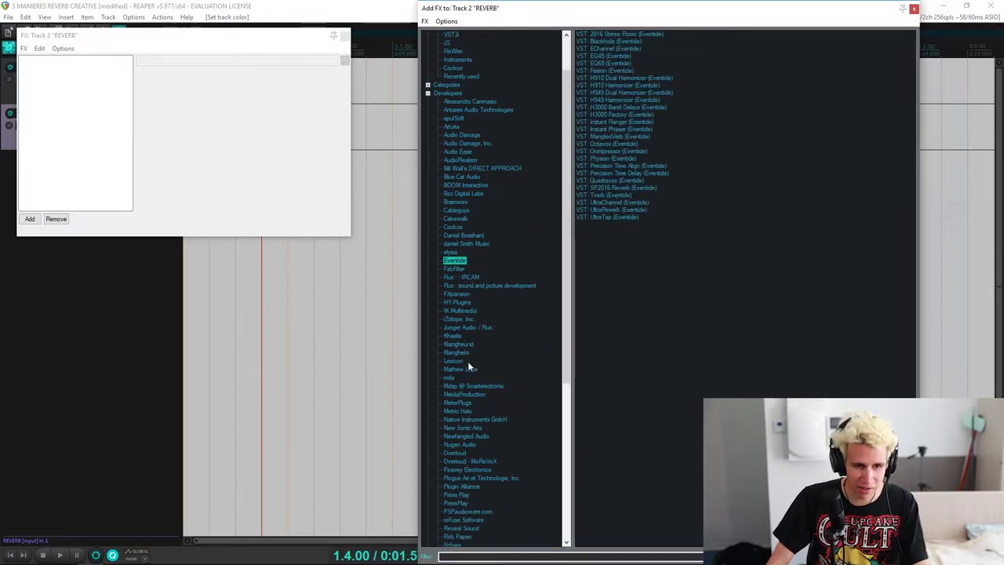
scroll(455, 340, down, 1)
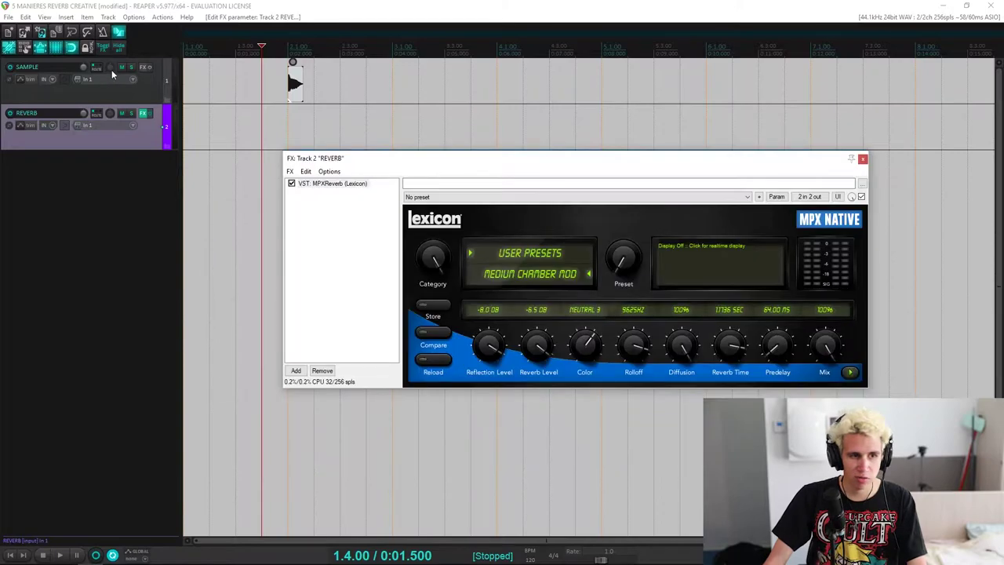
Route a send from the SAMPLE track to the REVERB track and adjust the send volume
click(99, 82)
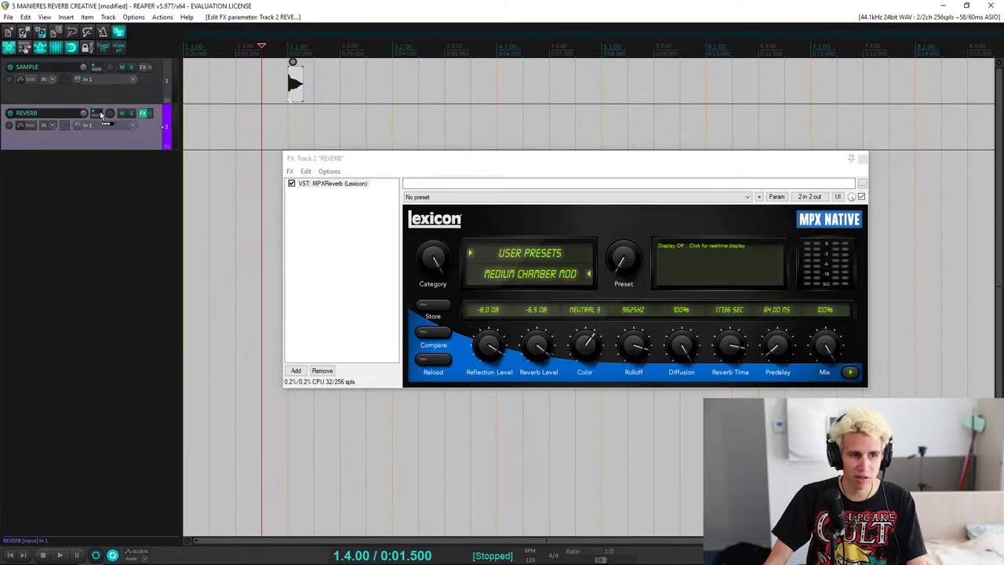
drag(100, 116, 99, 119)
drag(167, 161, 142, 161)
key(Escape)
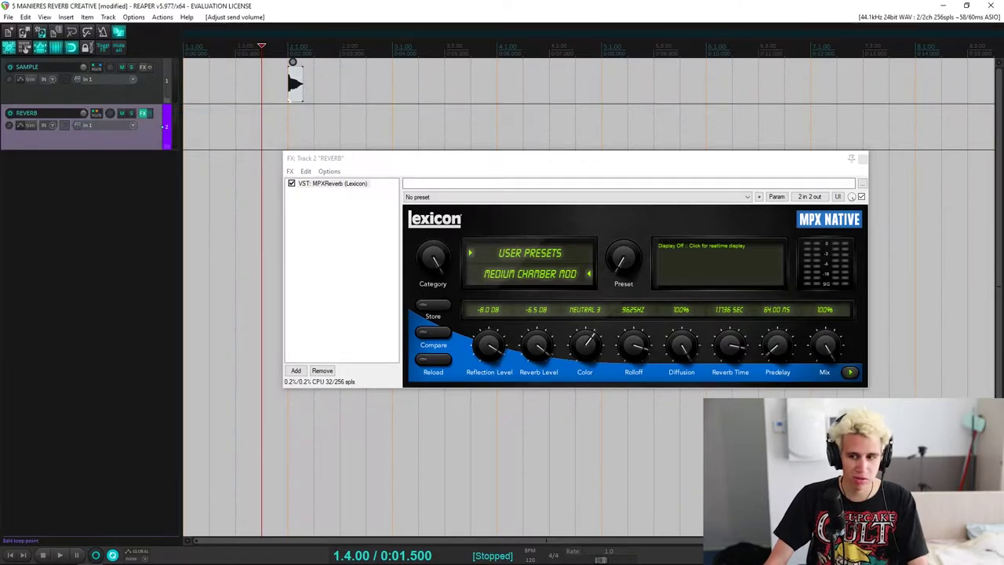
Lower the SAMPLE track's volume to -10.3 dB during playback
key(space)
drag(83, 67, 83, 70)
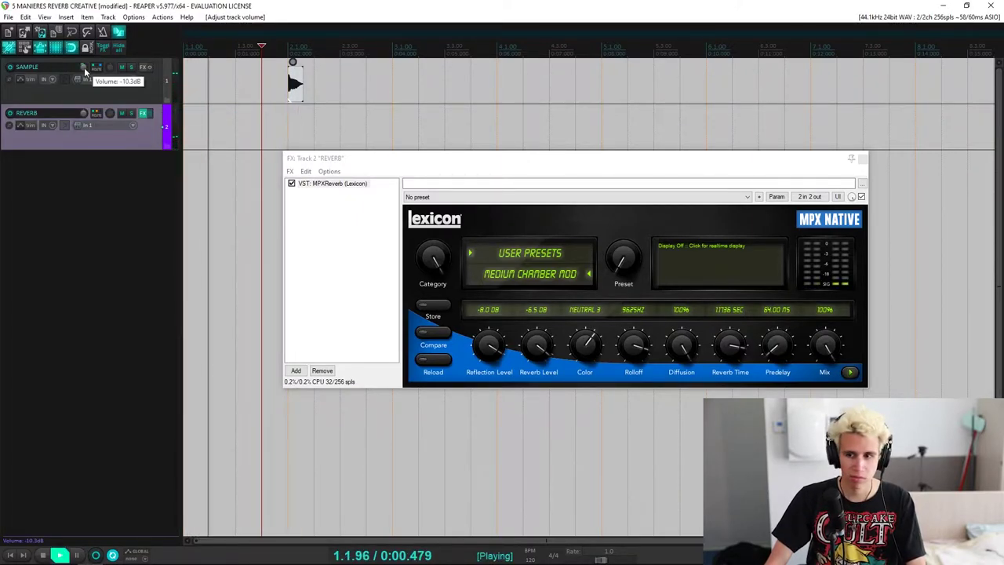
key(space)
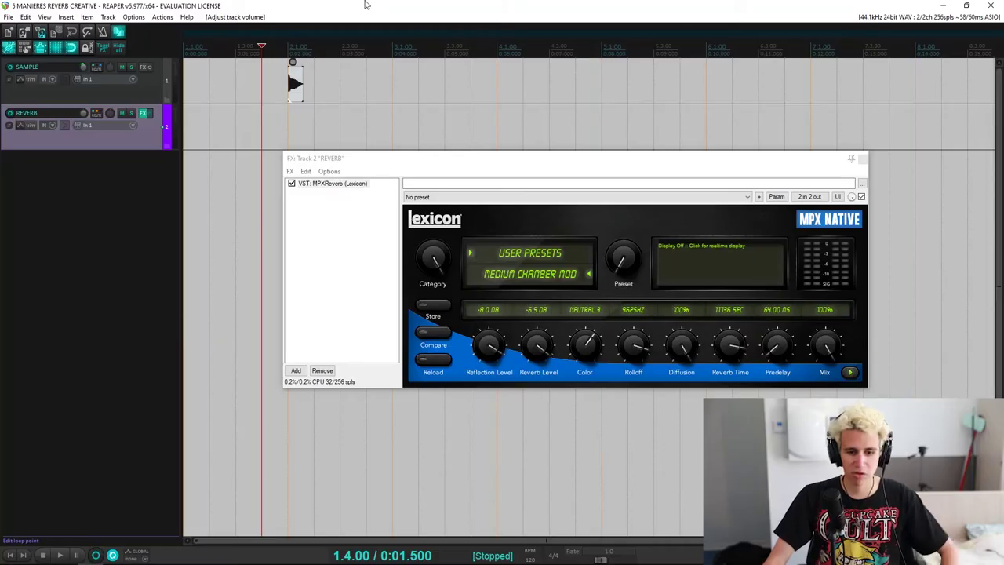
Place the edit cursor at the sample's start, 2.1.00, and set the time selection from 1.4.00 to 4.2.00
scroll(430, 101, up, 2)
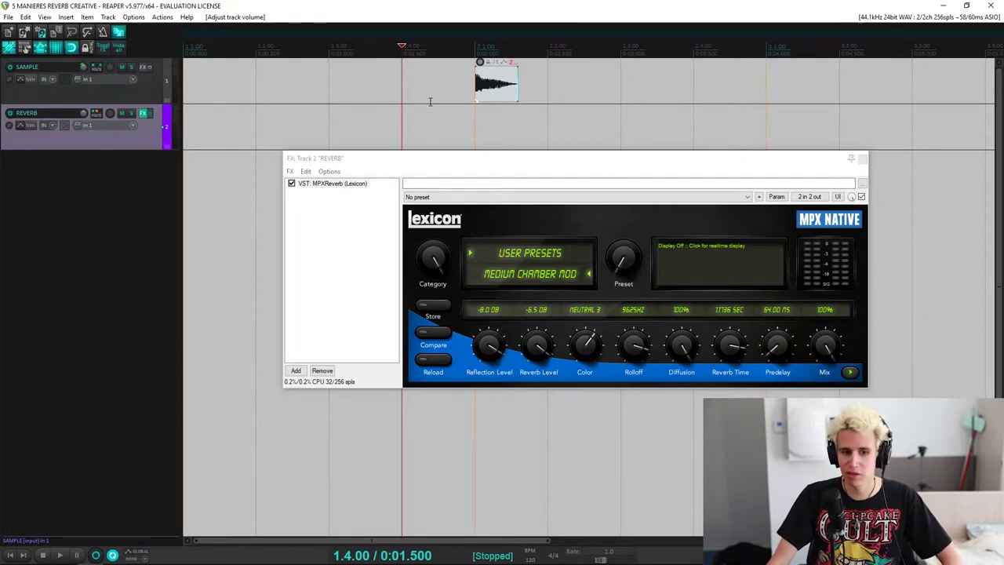
scroll(430, 101, down, 2)
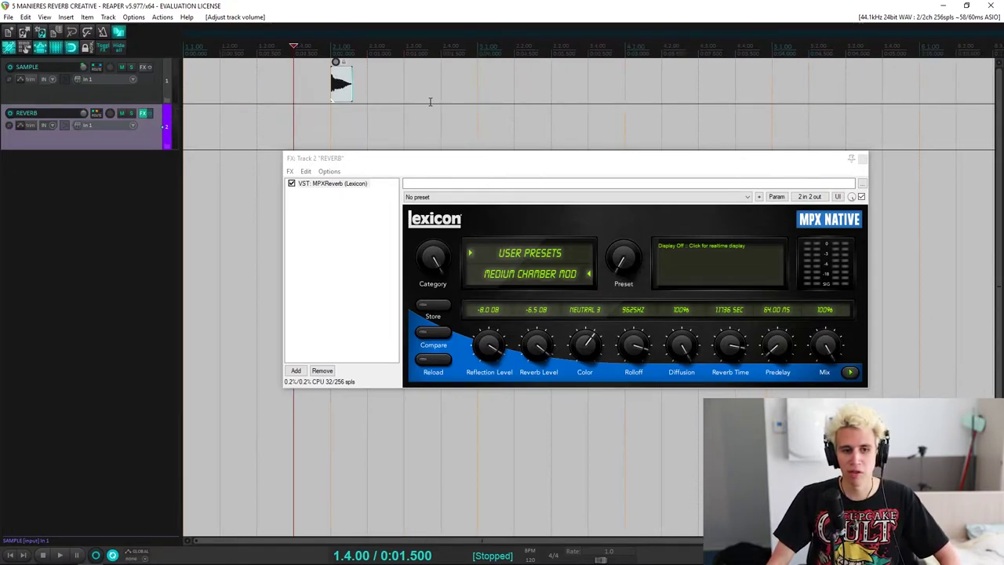
click(331, 46)
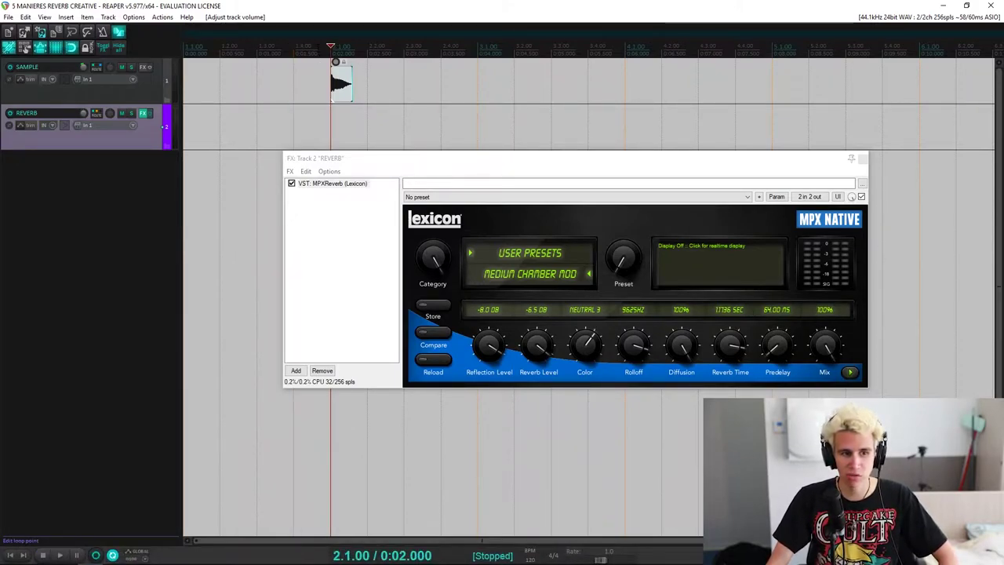
scroll(352, 33, up, 3)
scroll(352, 32, down, 3)
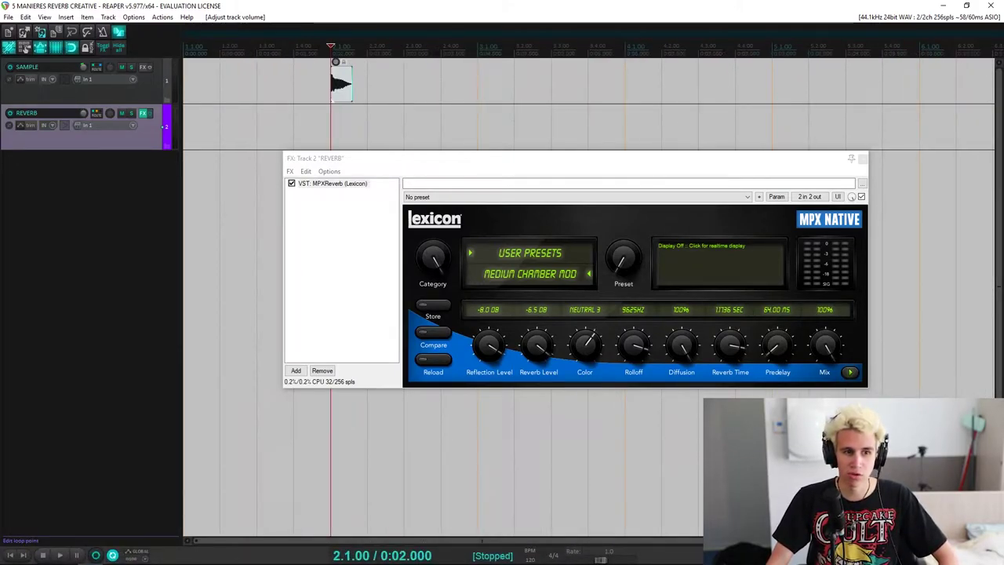
click(294, 46)
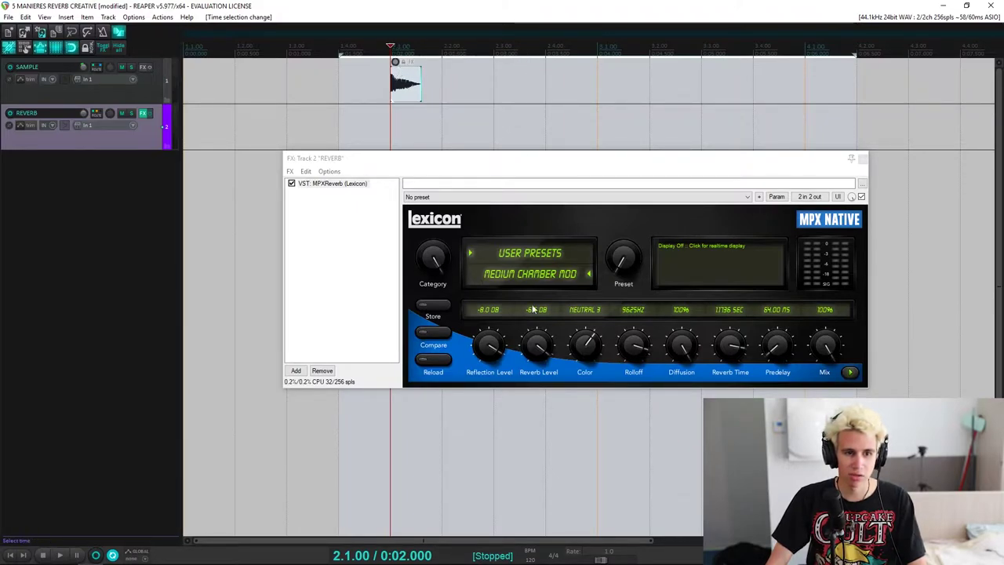
Move the reverb window clear of the tracks and show a track envelope for MPXReverb's Color parameter
drag(535, 166, 524, 226)
scroll(470, 154, up, 2)
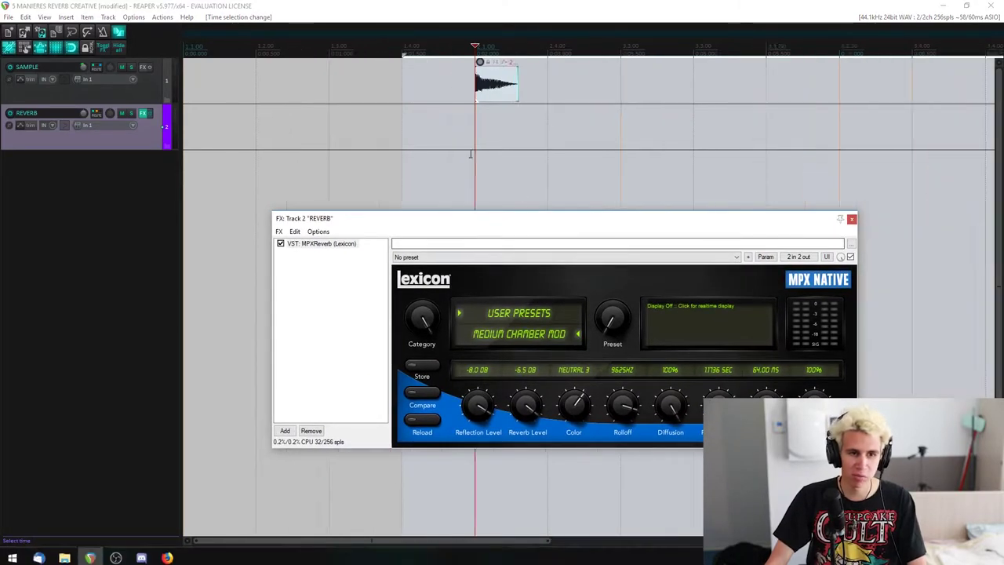
scroll(471, 154, up, 2)
scroll(356, 121, down, 4)
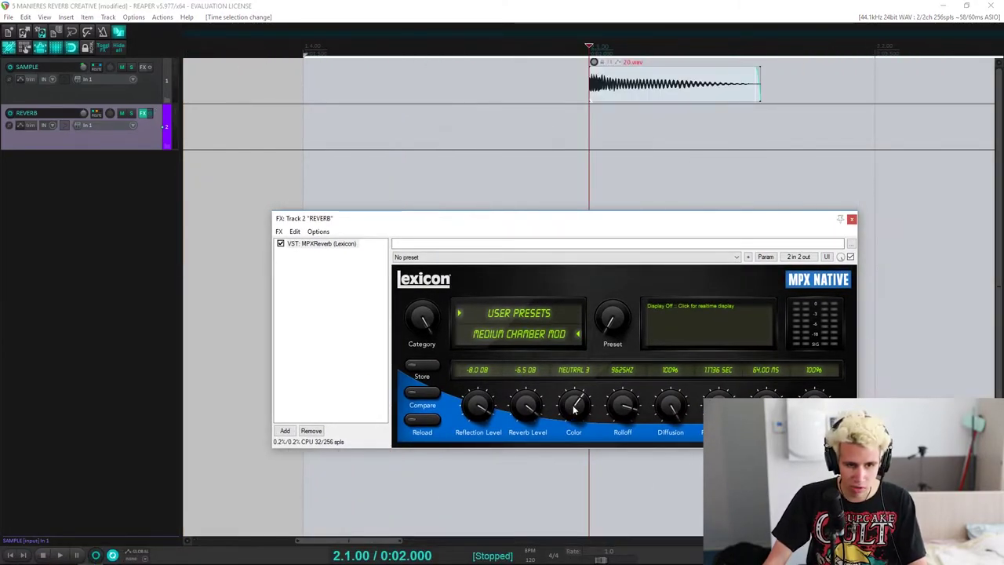
drag(572, 410, 575, 413)
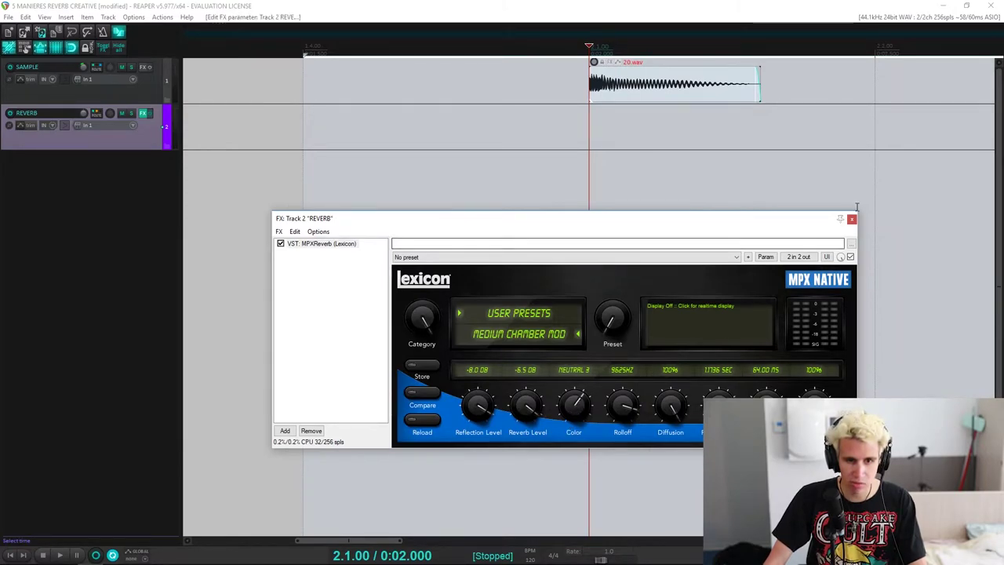
click(766, 256)
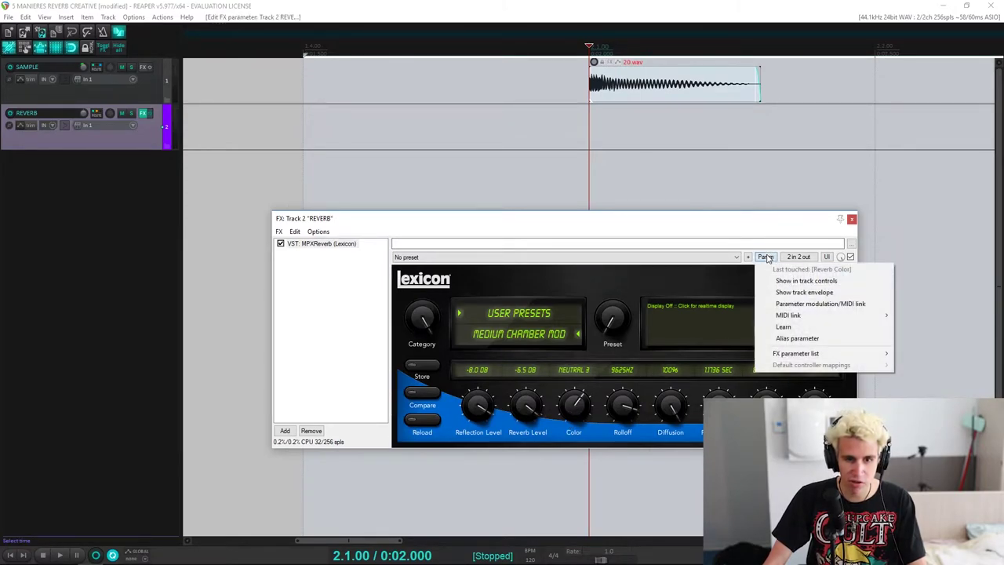
click(803, 293)
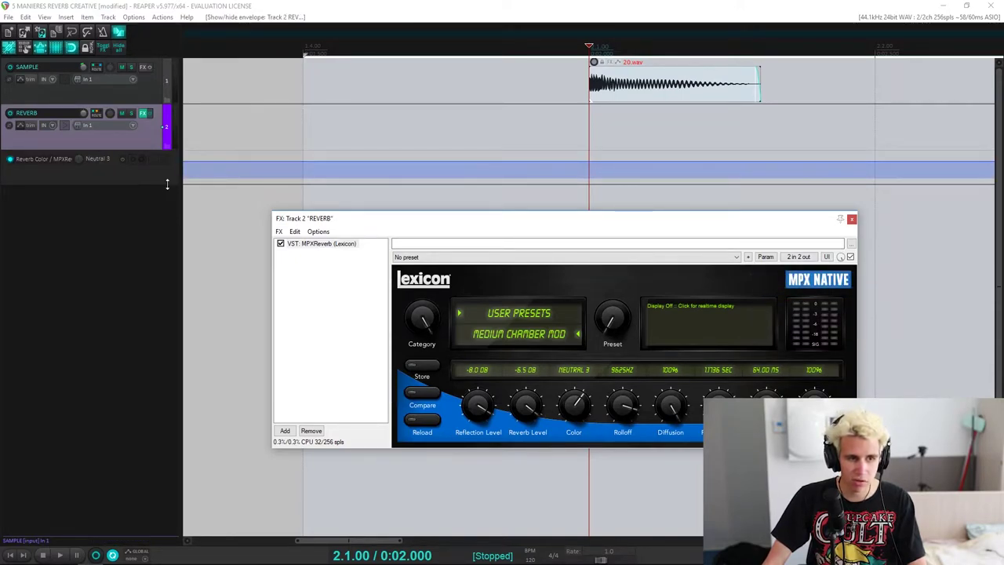
Enlarge the Reverb Color envelope lane, play the sample, and move the reverb window below the lane
drag(166, 184, 167, 293)
scroll(525, 94, down, 8)
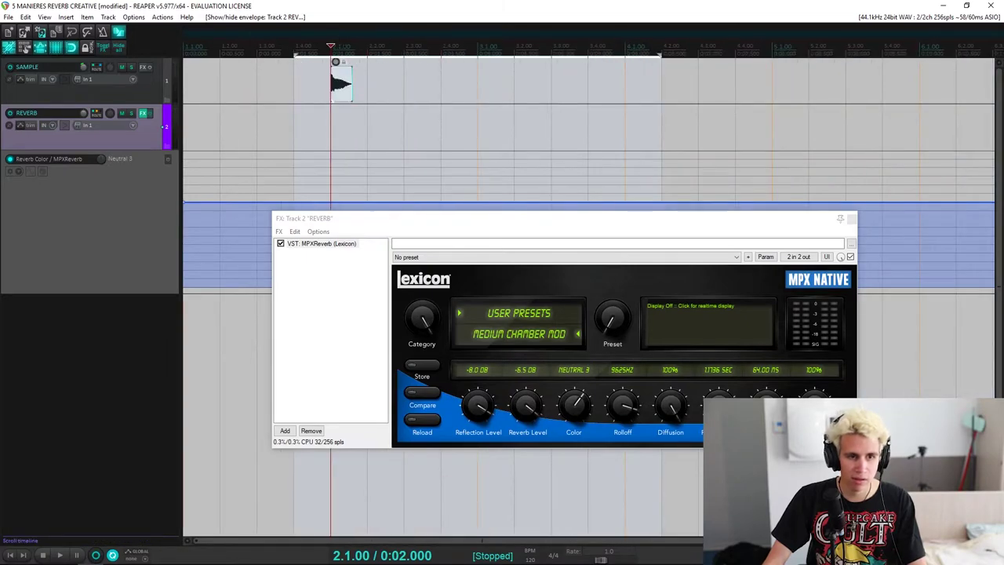
key(space)
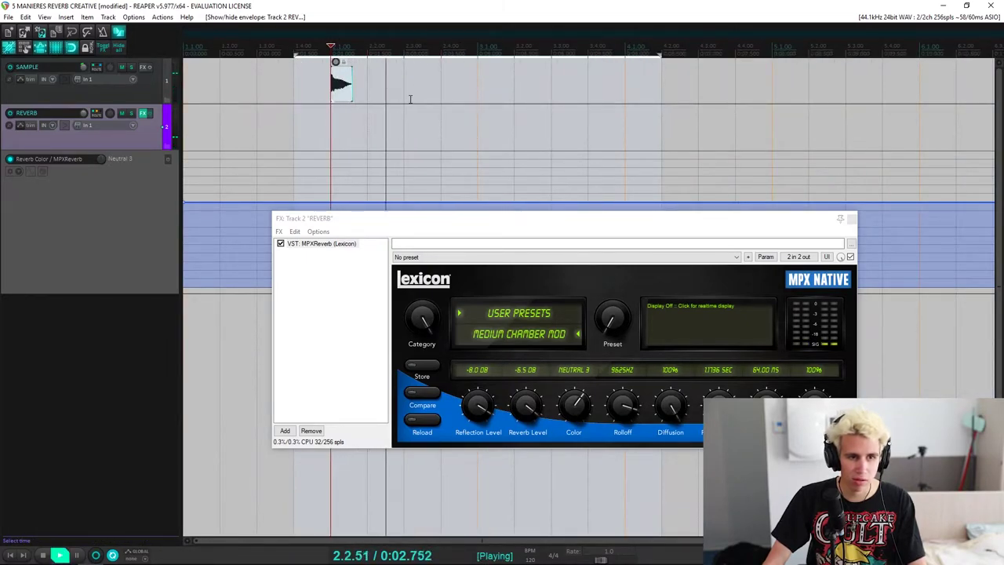
key(space)
drag(349, 220, 340, 368)
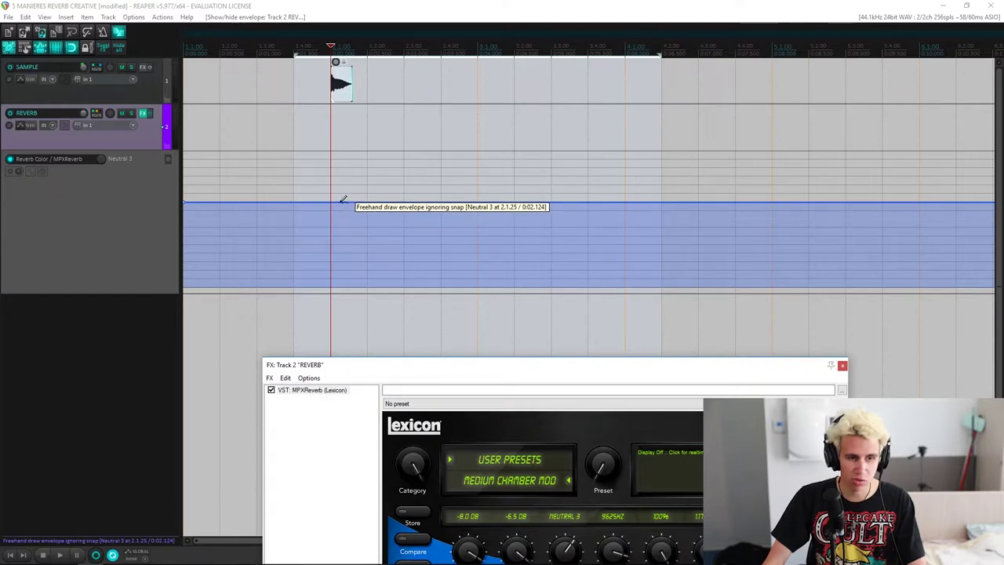
Draw a freehand Reverb Color curve that dips after the sample's start and climbs to maximum before 2.3.00, and play it
mouse_move(342, 200)
mouse_down()
mouse_move(365, 214)
mouse_move(401, 149)
mouse_move(402, 186)
mouse_up()
key(space)
key(space)
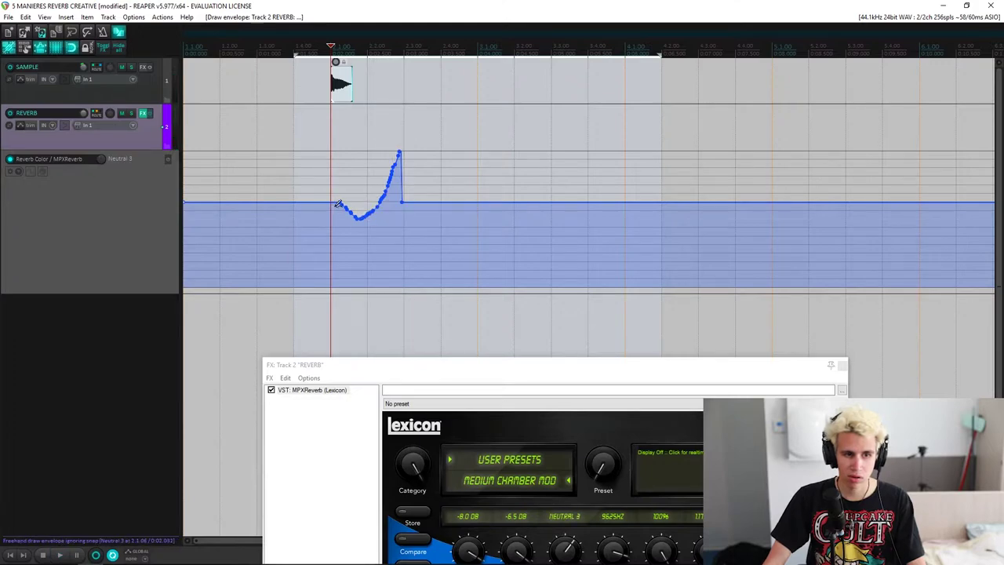
Redraw the Reverb Color envelope to fall to its minimum during the sample and stay there until just before 3.1.00, and play it
mouse_move(345, 202)
mouse_down()
mouse_move(351, 276)
mouse_move(371, 296)
mouse_move(371, 287)
mouse_move(473, 287)
mouse_up()
key(space)
key(space)
Place the edit cursor slightly before the sample's start at 2.1.00
scroll(455, 188, up, 5)
scroll(623, 103, down, 2)
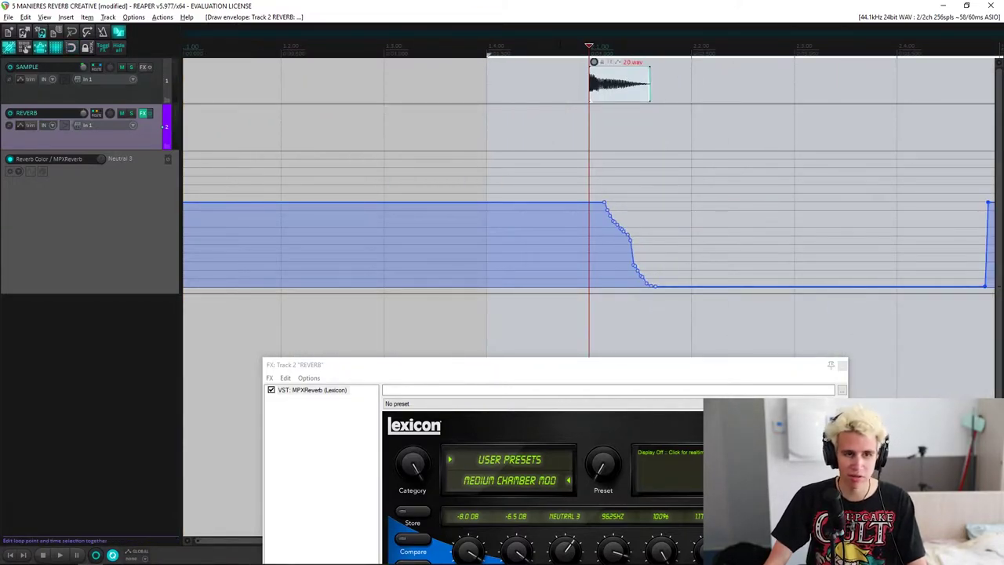
click(570, 42)
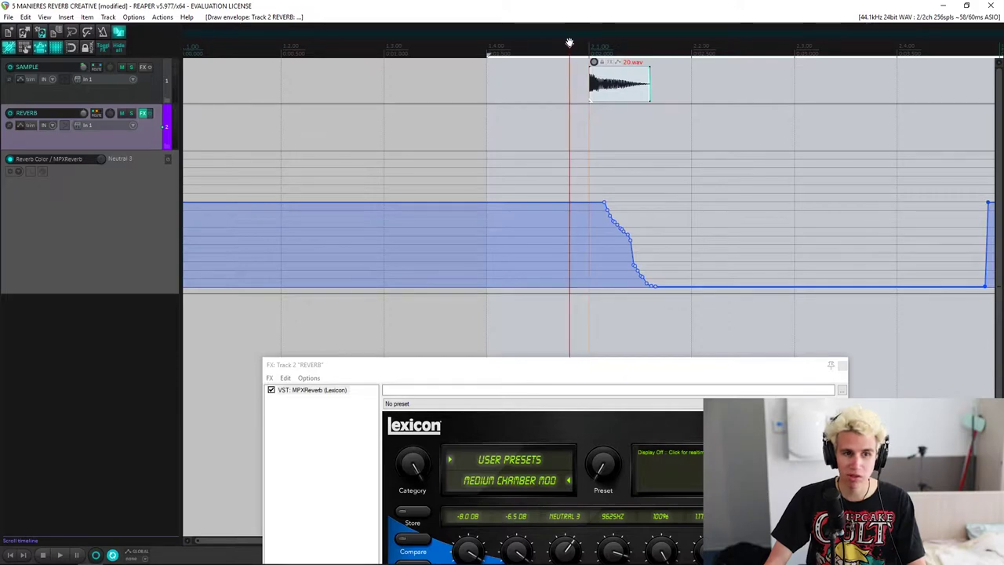
Toggle snapping and play the sample with the reverb window raised over the Reverb Color envelope lane
key(alt+s)
scroll(570, 42, down, 3)
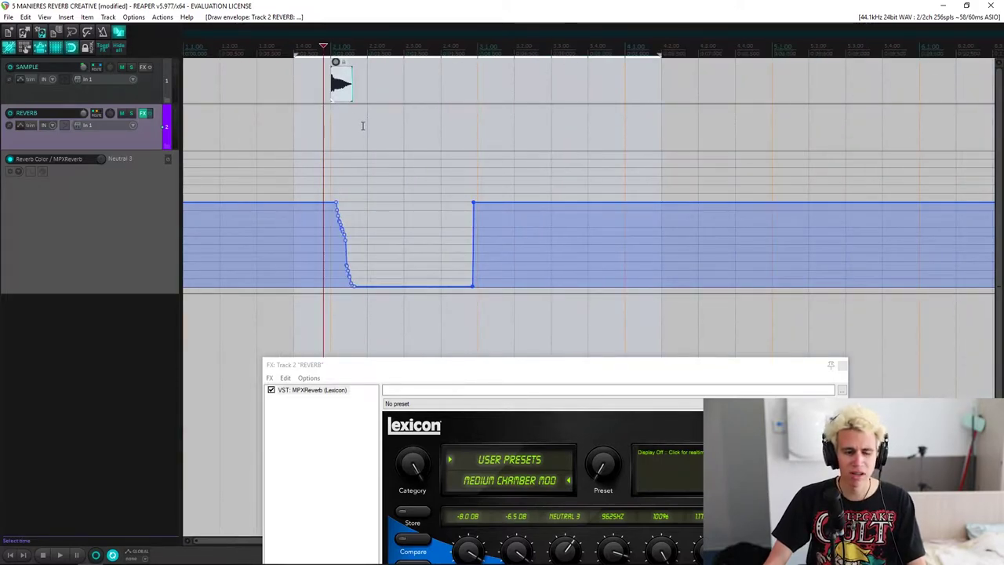
scroll(363, 126, up, 2)
drag(486, 370, 451, 248)
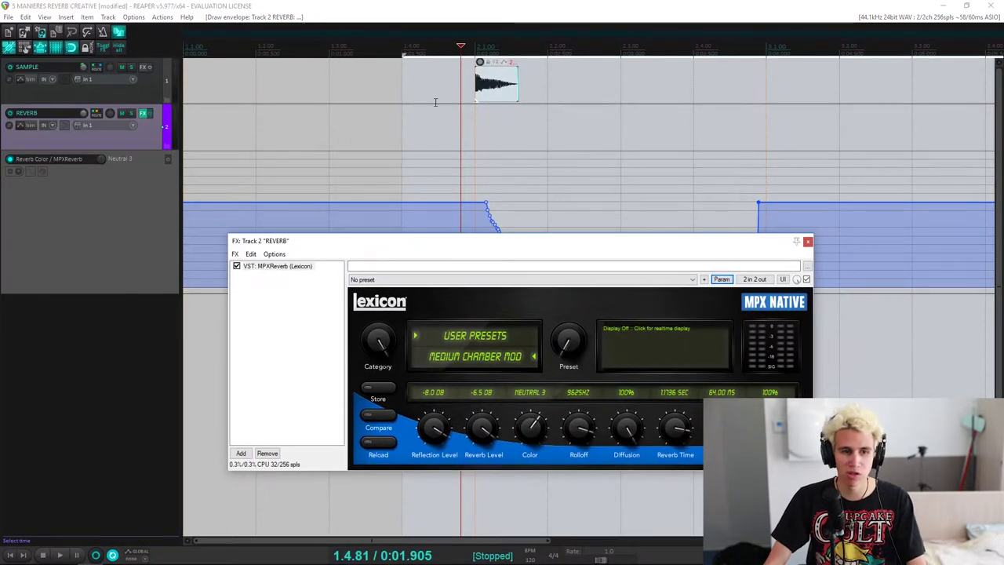
scroll(435, 102, up, 3)
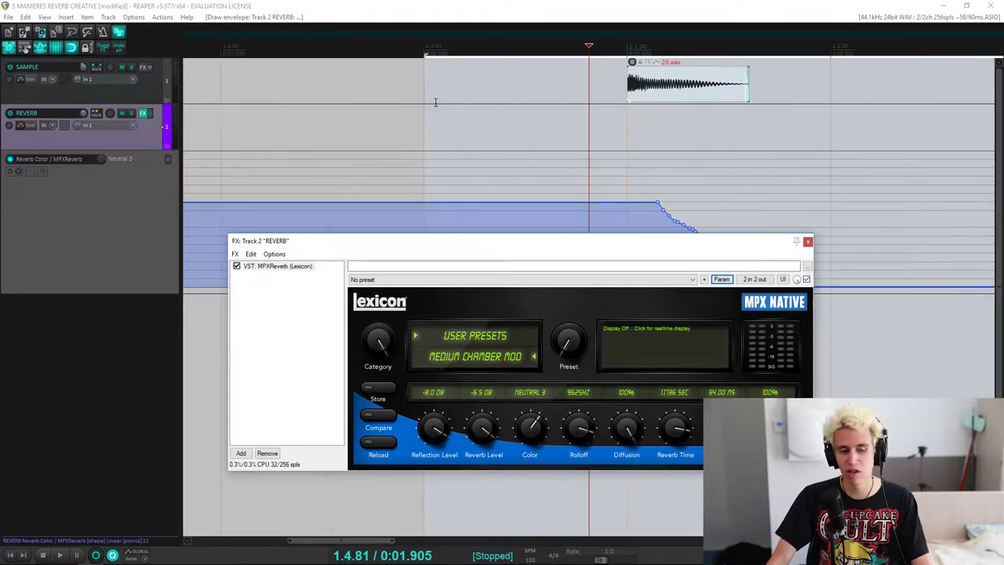
scroll(436, 102, down, 1)
scroll(435, 102, down, 1)
scroll(436, 102, up, 1)
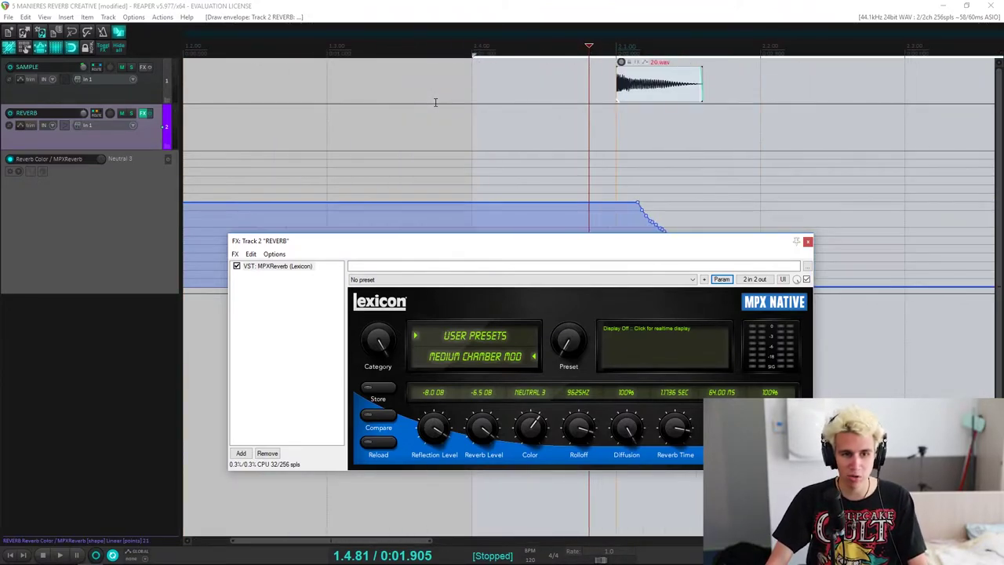
key(space)
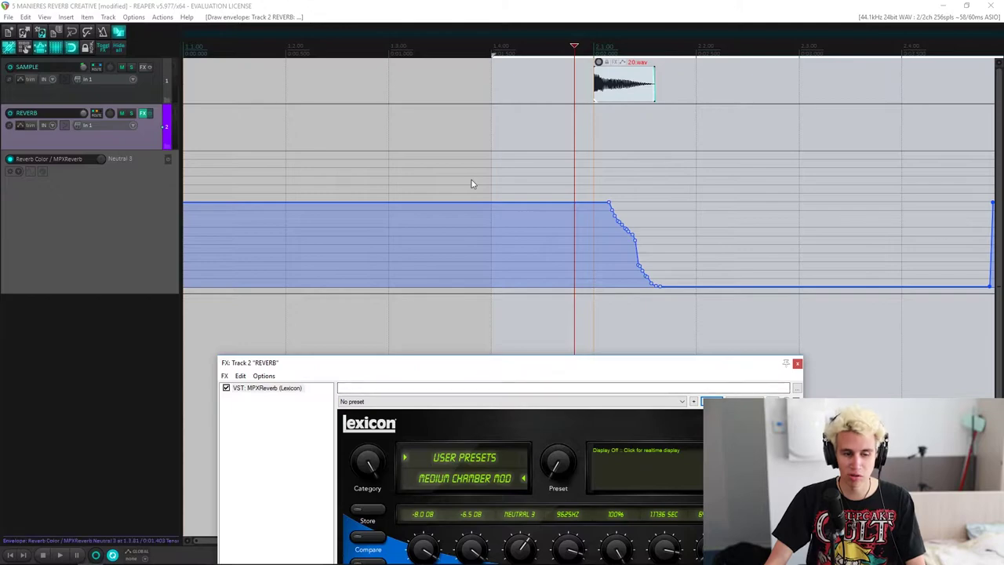
Undo the drawn Reverb Color curve back to a flat envelope and position the reverb window over the lane's lower part
drag(531, 366, 523, 198)
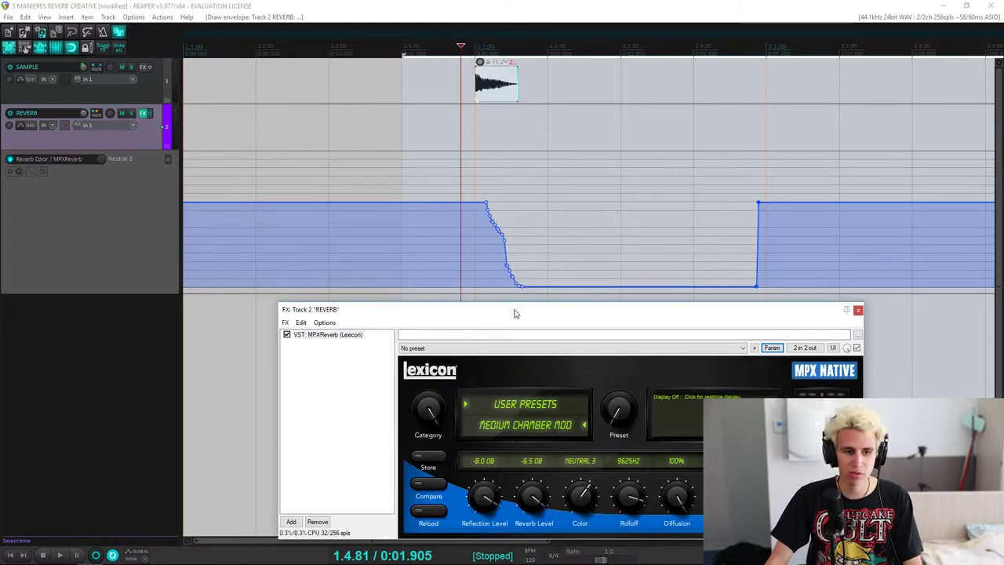
drag(513, 312, 493, 280)
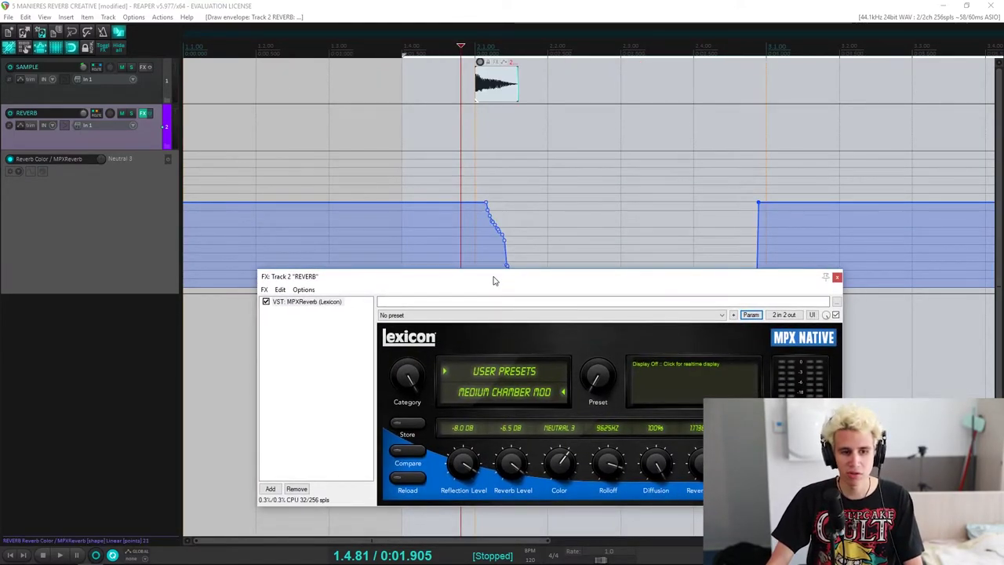
drag(493, 280, 563, 287)
key(ctrl+z)
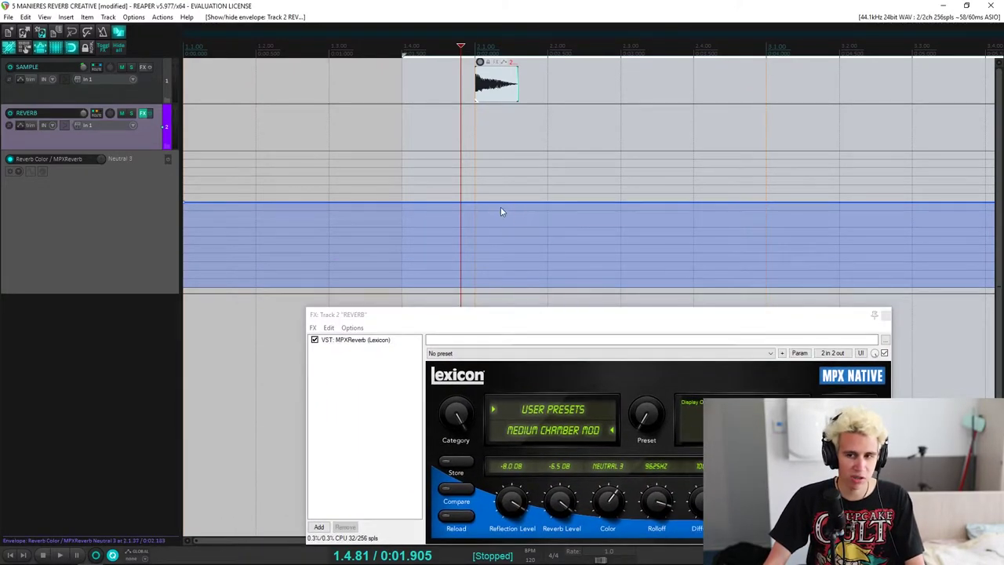
drag(525, 316, 516, 258)
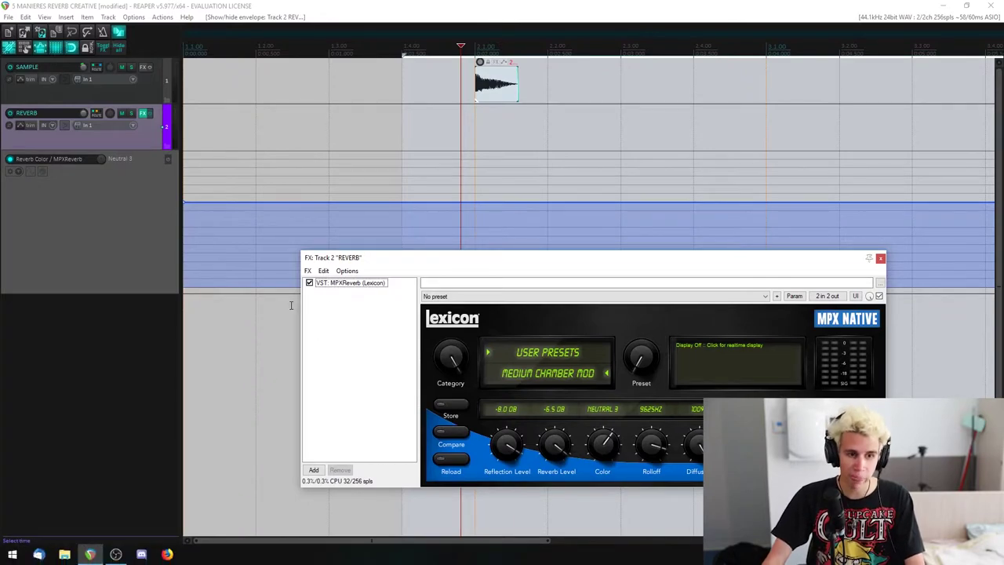
Add the IK Multimedia TR5 EQ-81 equalizer after the reverb on the REVERB track
double_click(376, 357)
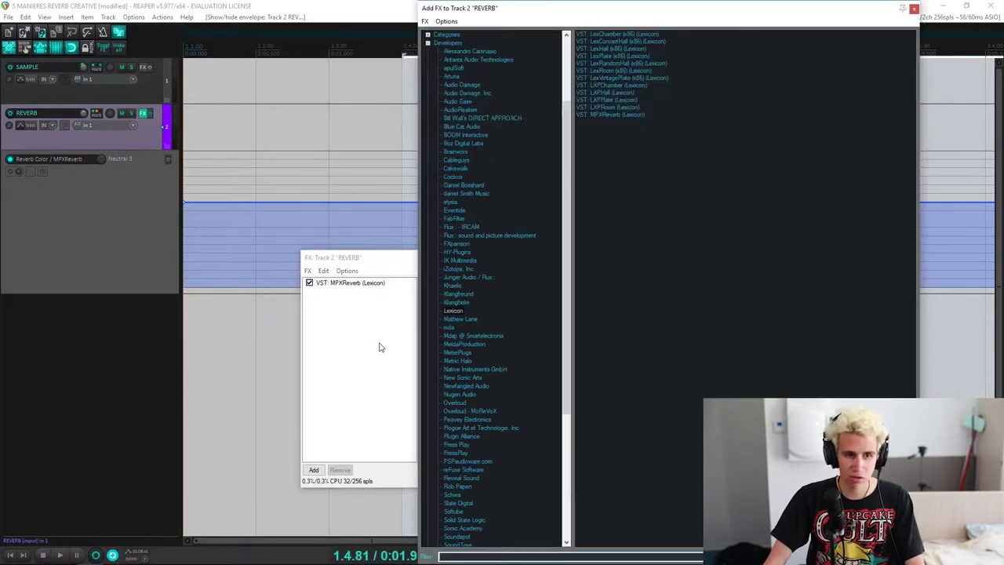
scroll(485, 223, up, 4)
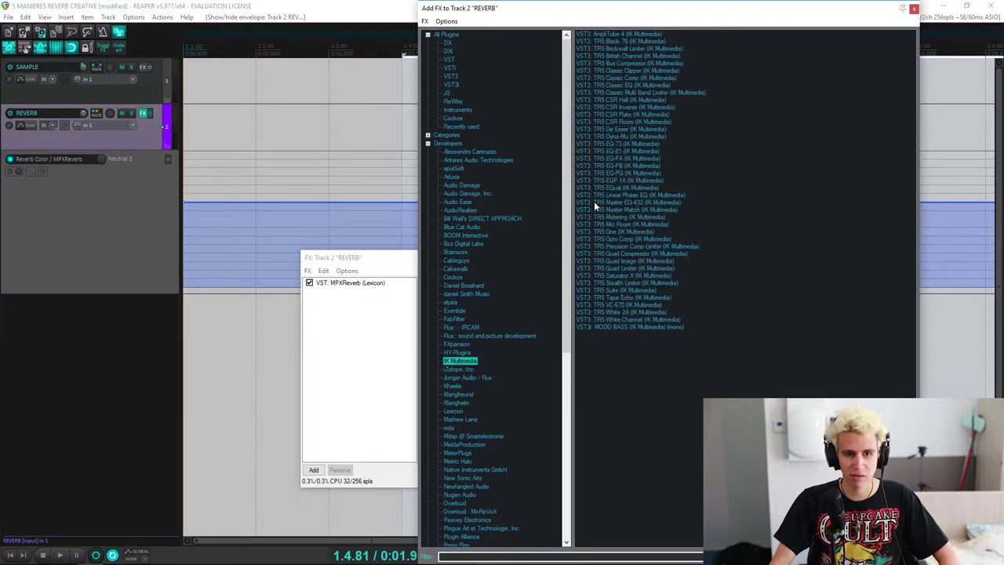
click(621, 122)
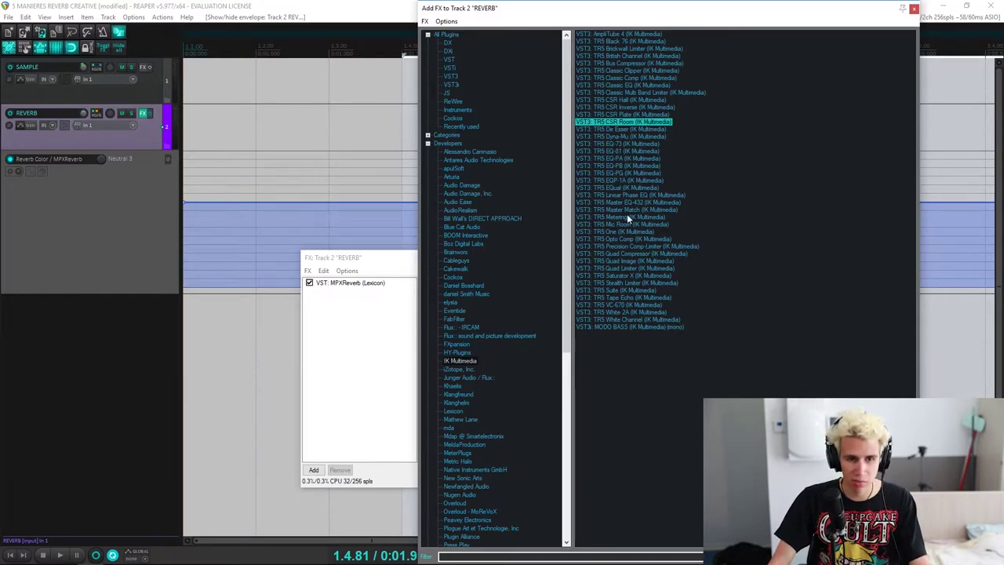
click(588, 151)
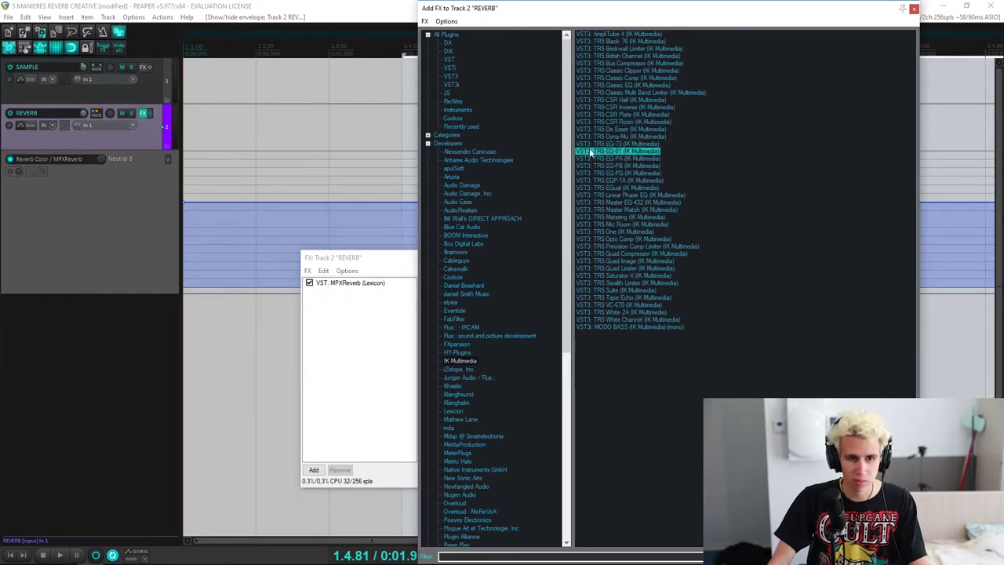
scroll(497, 251, down, 3)
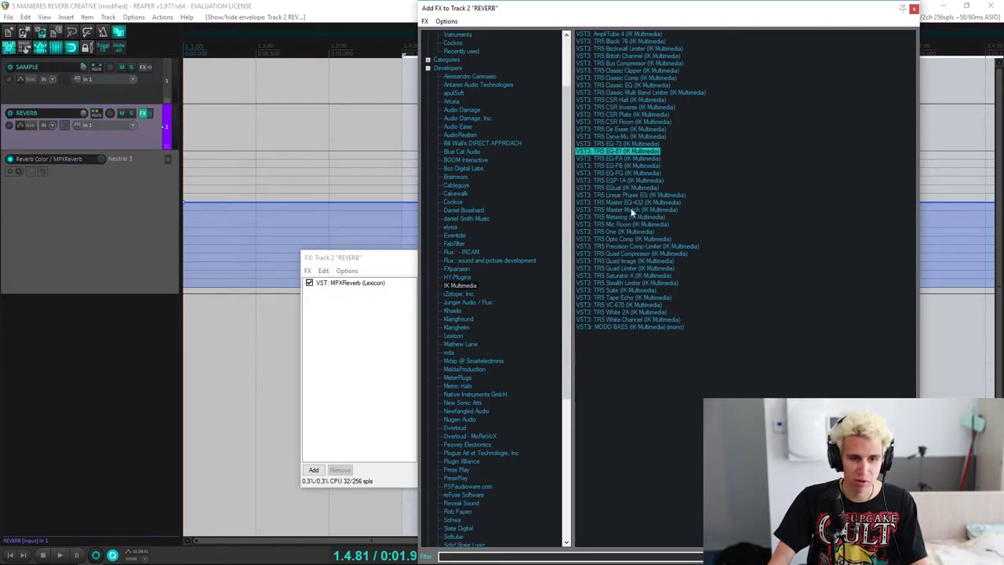
click(609, 166)
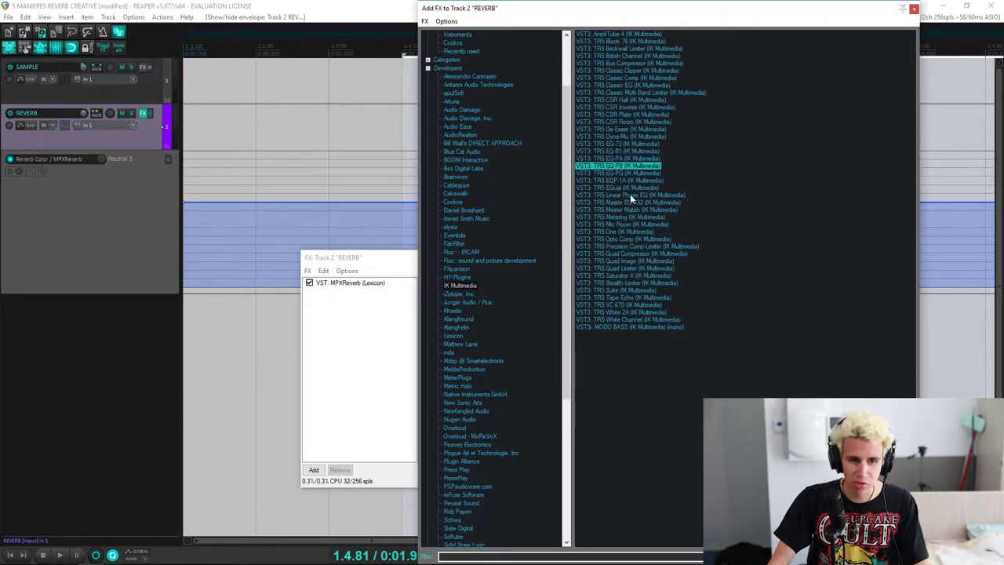
click(613, 152)
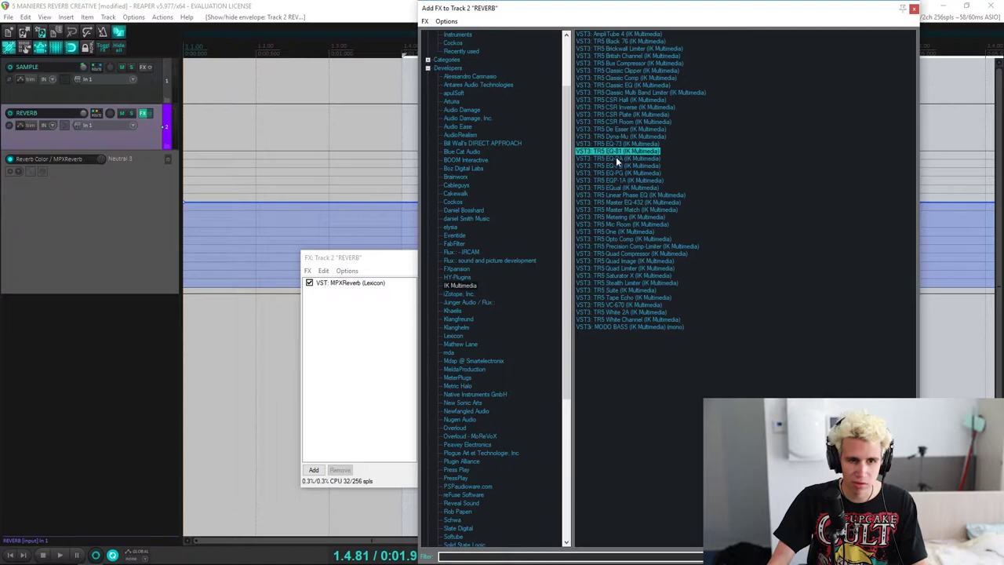
double_click(616, 152)
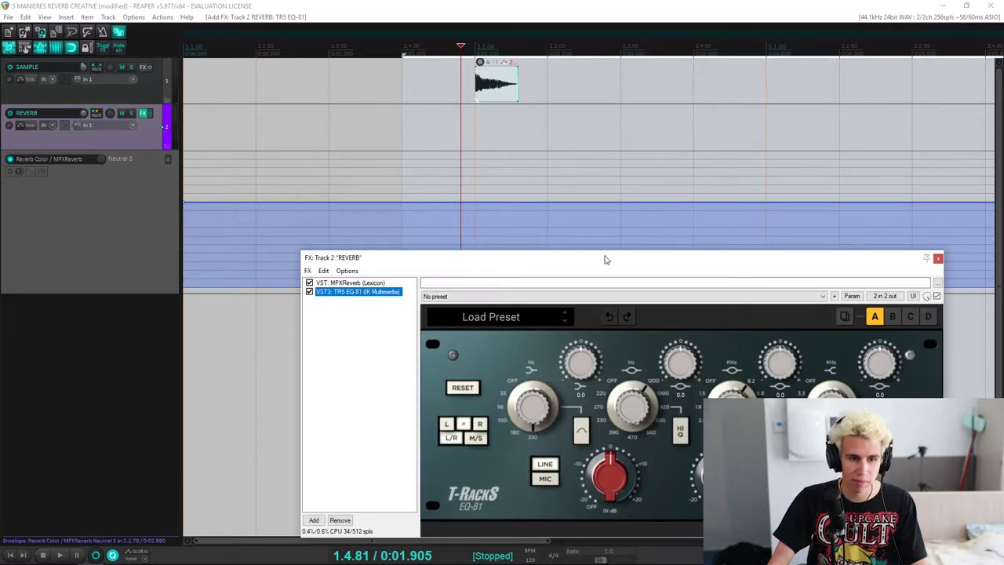
Move the effects window below the sample, place the edit cursor at 1.4.56, and play the sample
drag(466, 259, 441, 186)
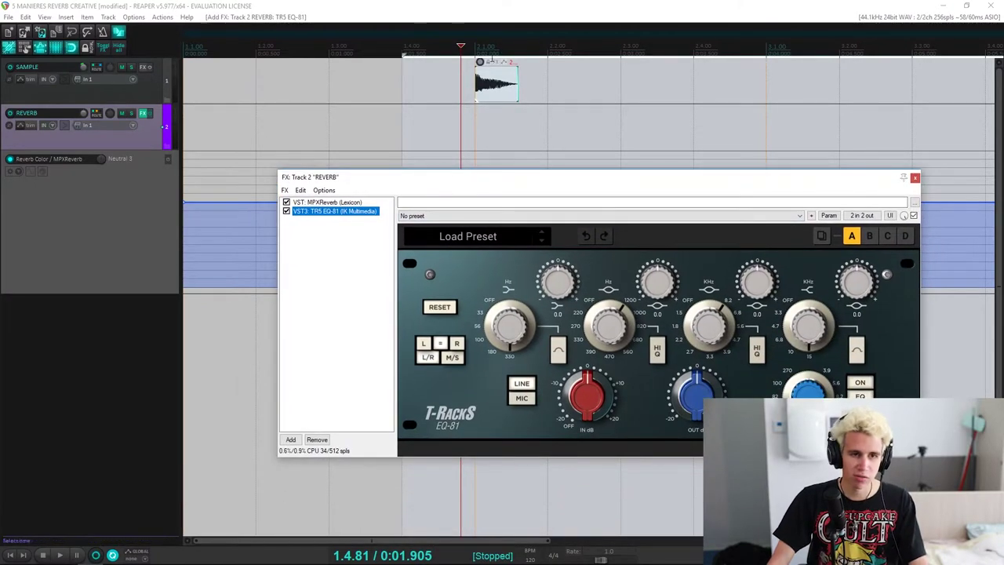
click(496, 77)
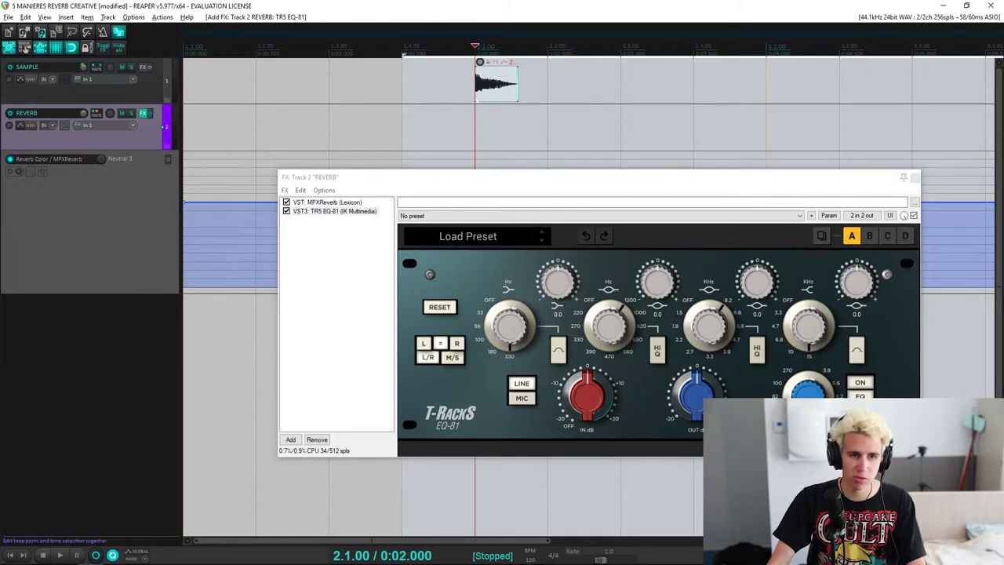
click(465, 43)
click(443, 50)
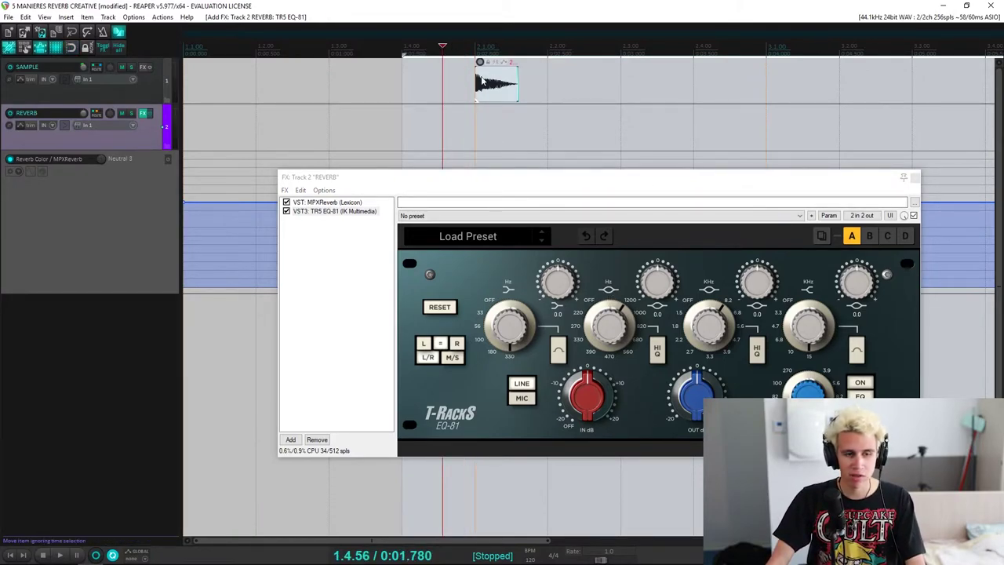
scroll(424, 93, down, 2)
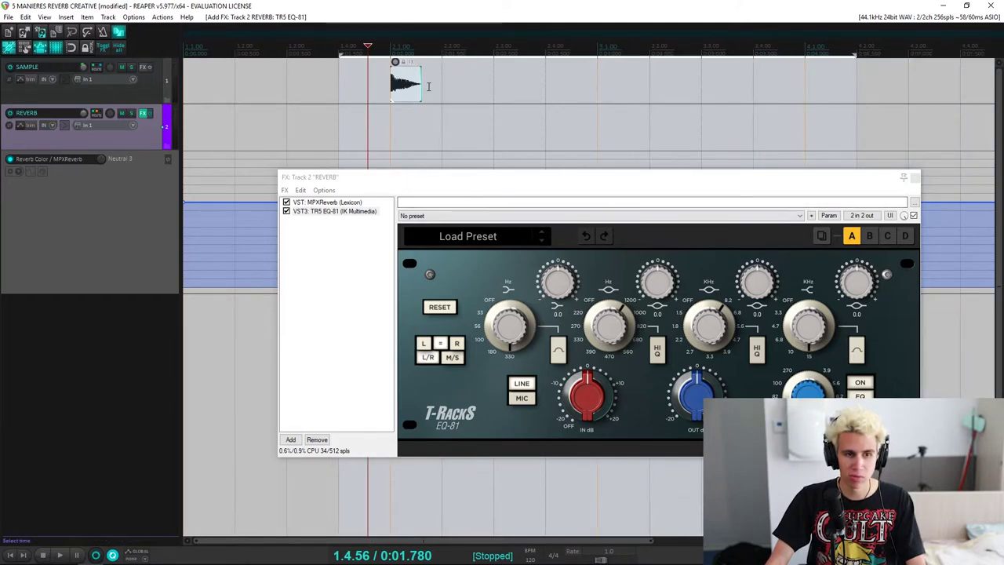
key(space)
key(space)
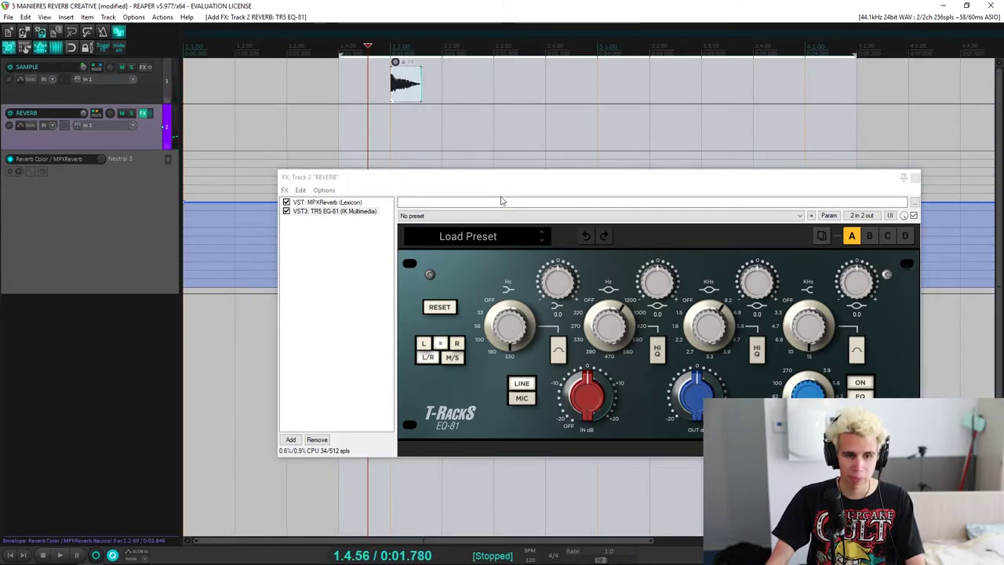
Boost the EQ-81's second band gain to 9.7 and play the sample
drag(653, 286, 650, 269)
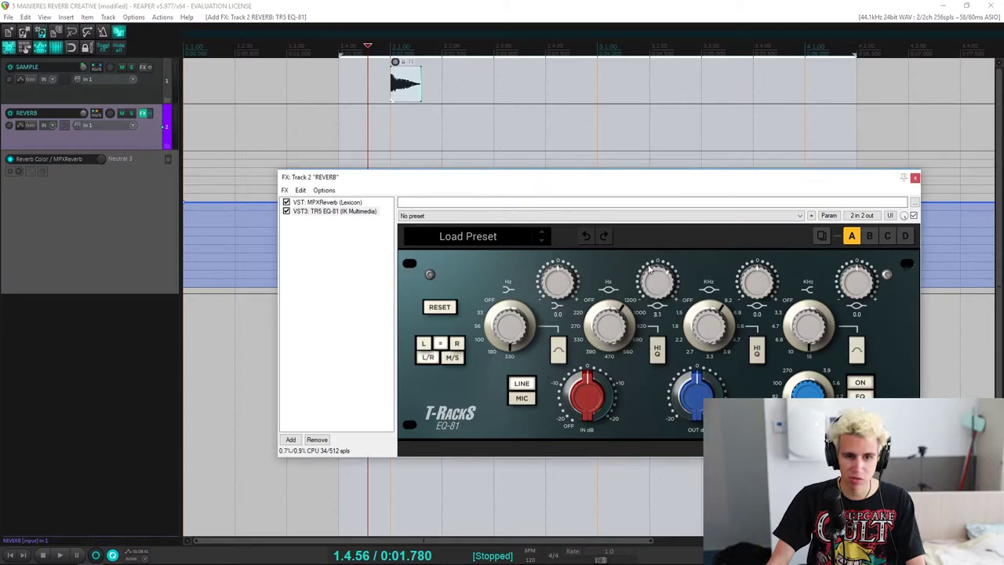
drag(651, 225, 650, 217)
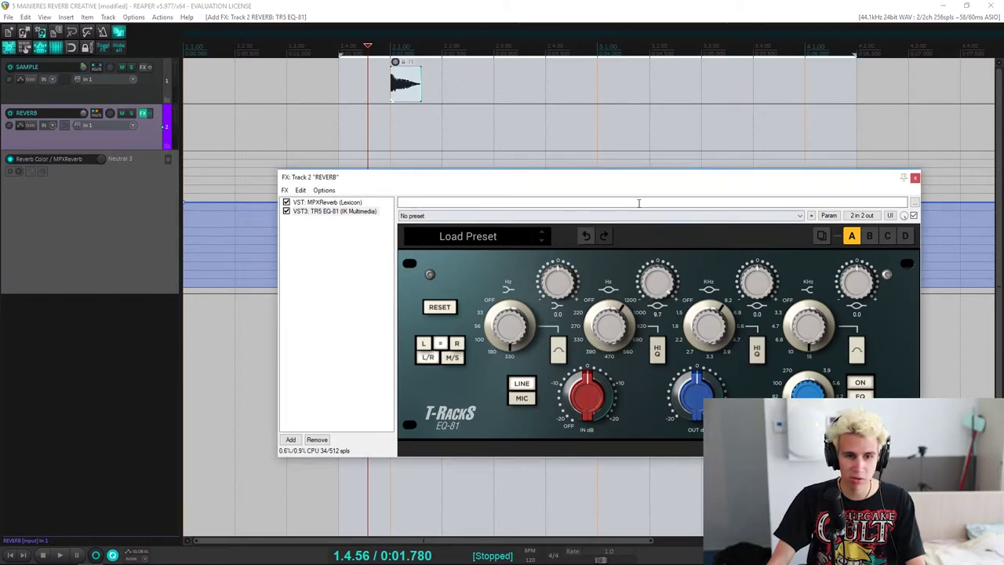
key(space)
key(space)
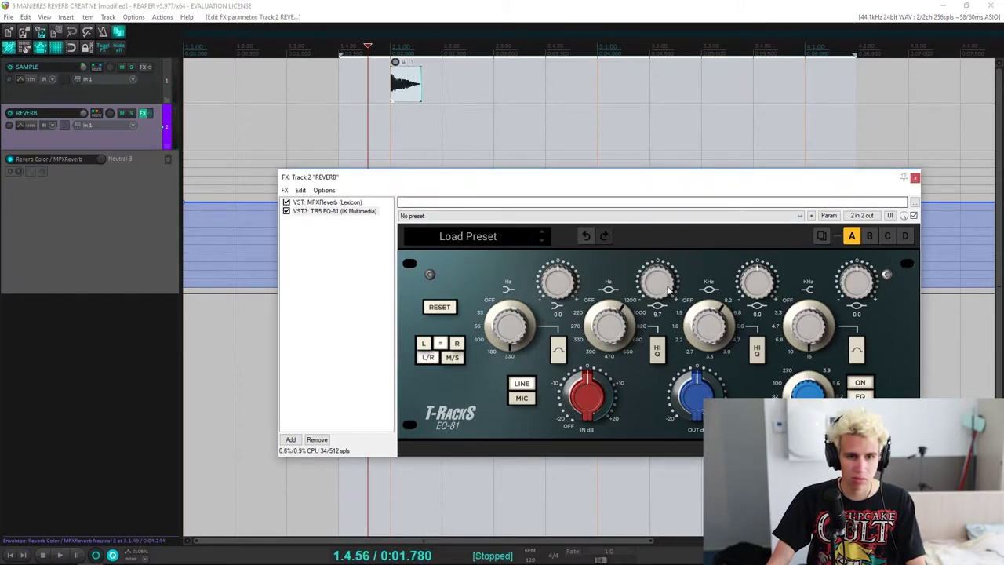
Set the EQ-81's second band gain to 5.6 and third band gain to 2.4, lower its output, and play the sample
drag(650, 293, 651, 298)
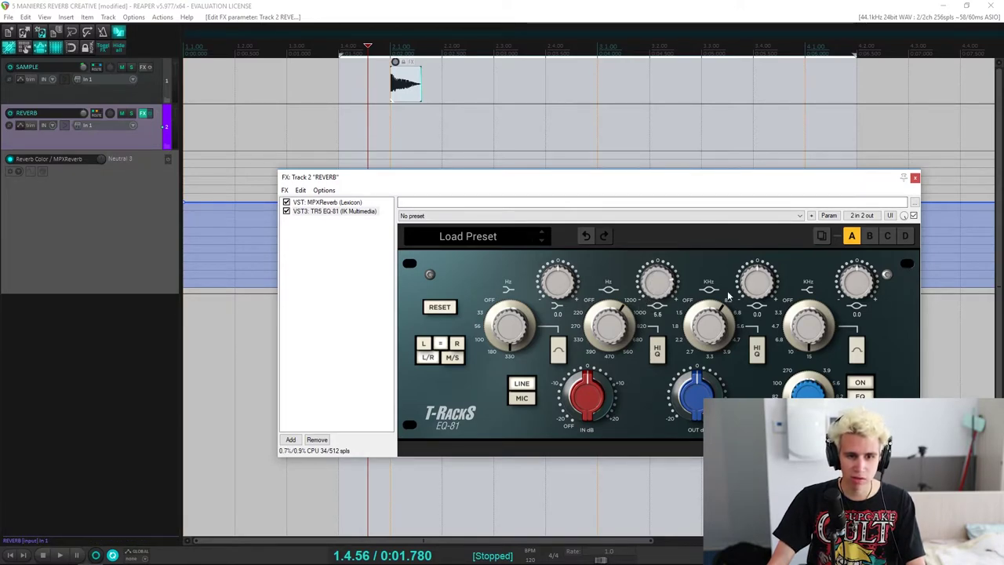
drag(746, 242, 746, 269)
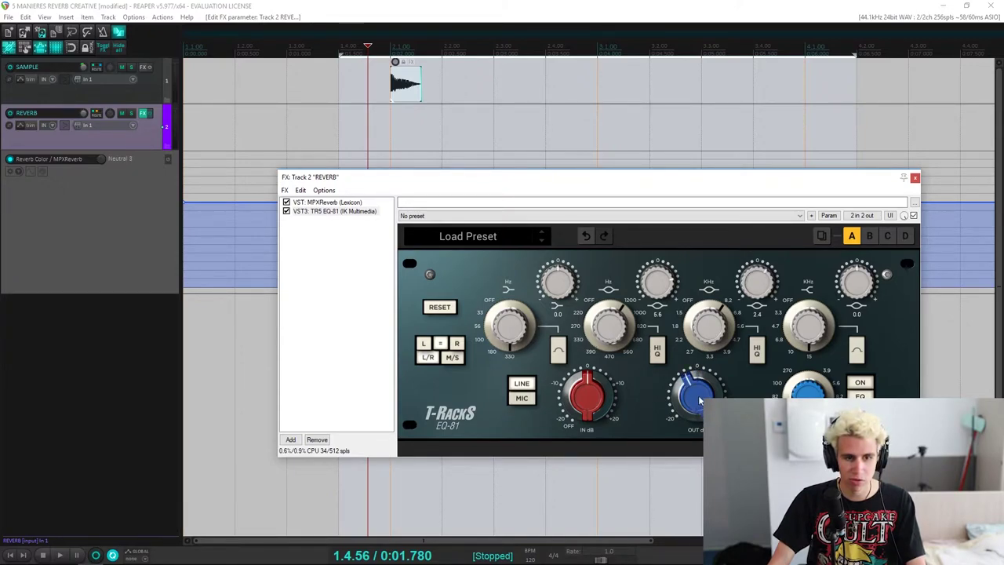
key(space)
key(space)
Compare the reverb with and without the EQ-81 by playing the sample while bypassing and re-enabling the equalizer
key(space)
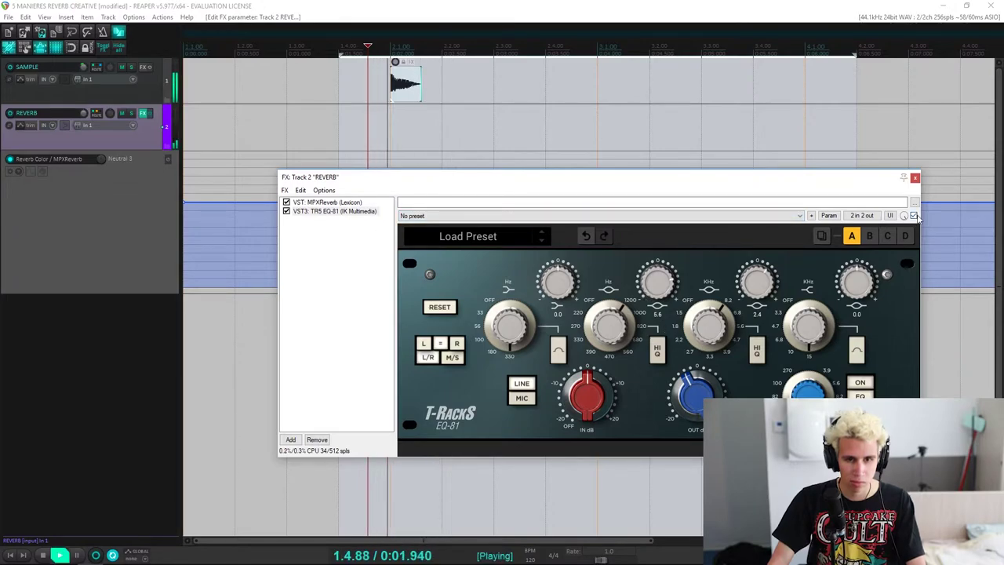
key(space)
click(914, 216)
key(space)
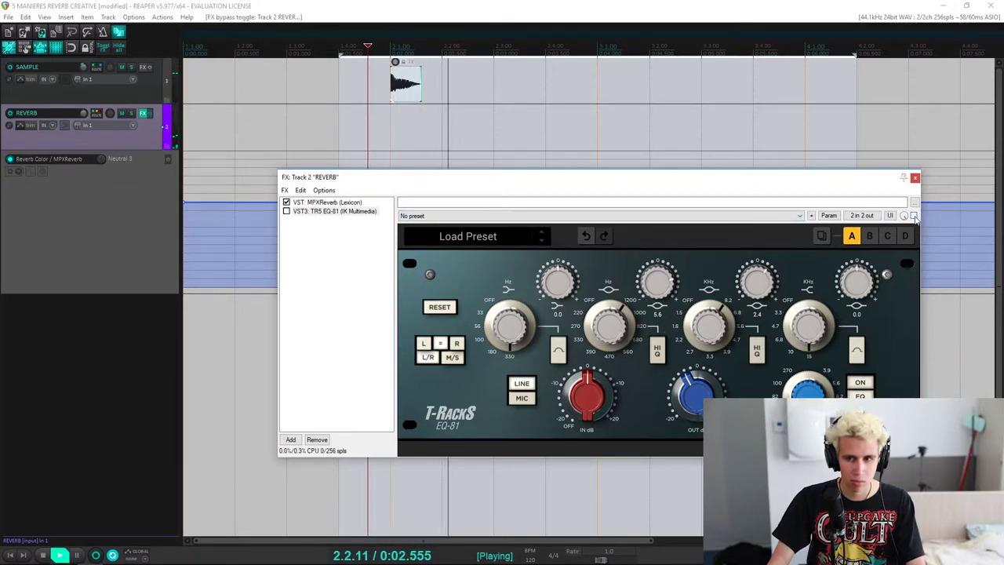
key(space)
key(space)
key(space)
click(914, 216)
key(space)
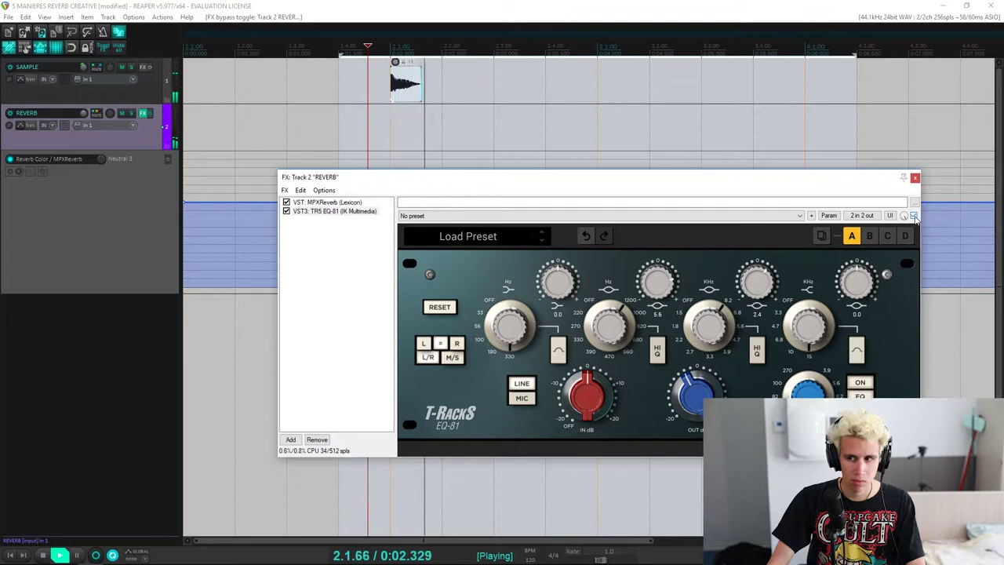
key(space)
key(space)
key(space)
Add the IK Multimedia TR5 Saturator X to the REVERB track after the EQ-81
scroll(394, 137, up, 3)
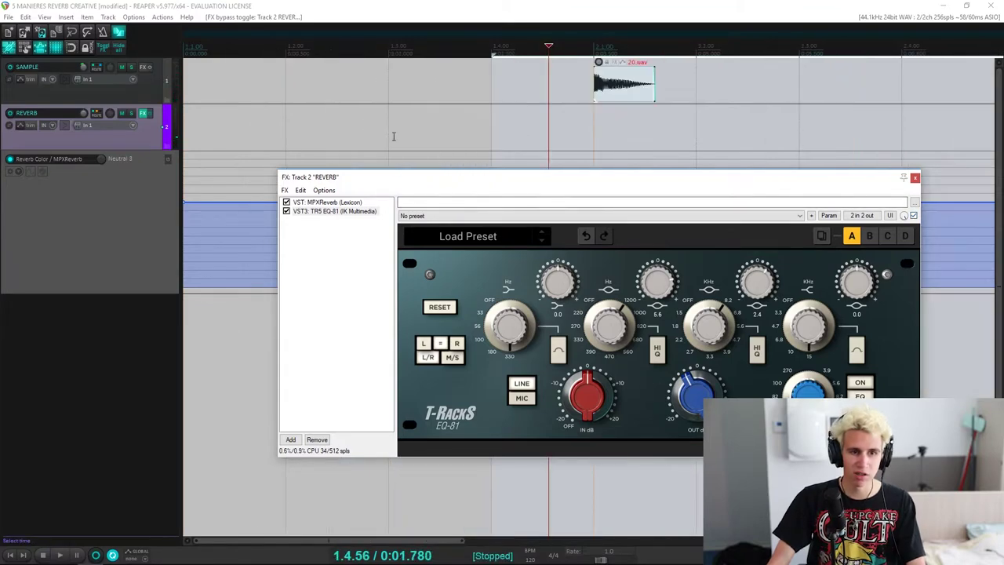
click(421, 4)
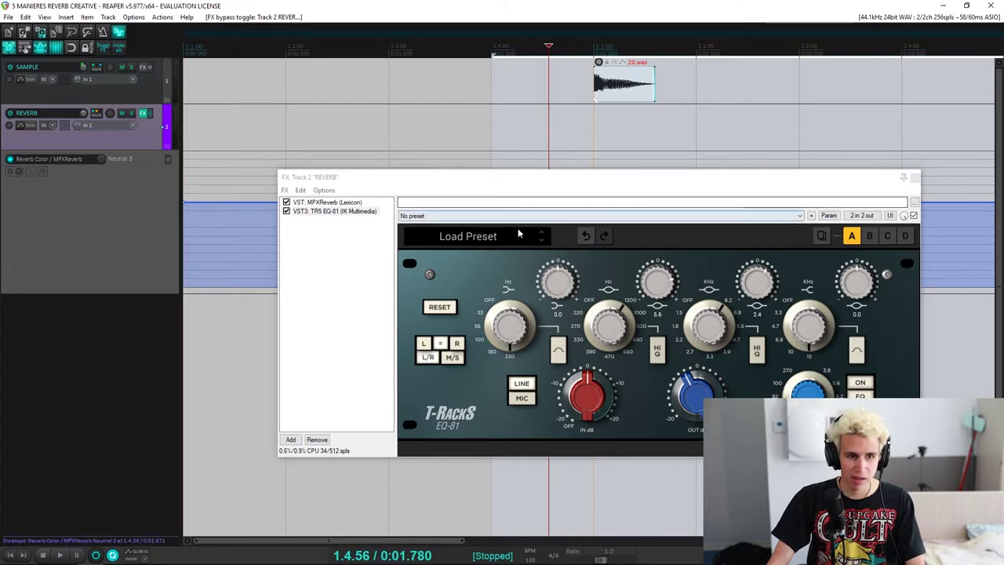
double_click(339, 289)
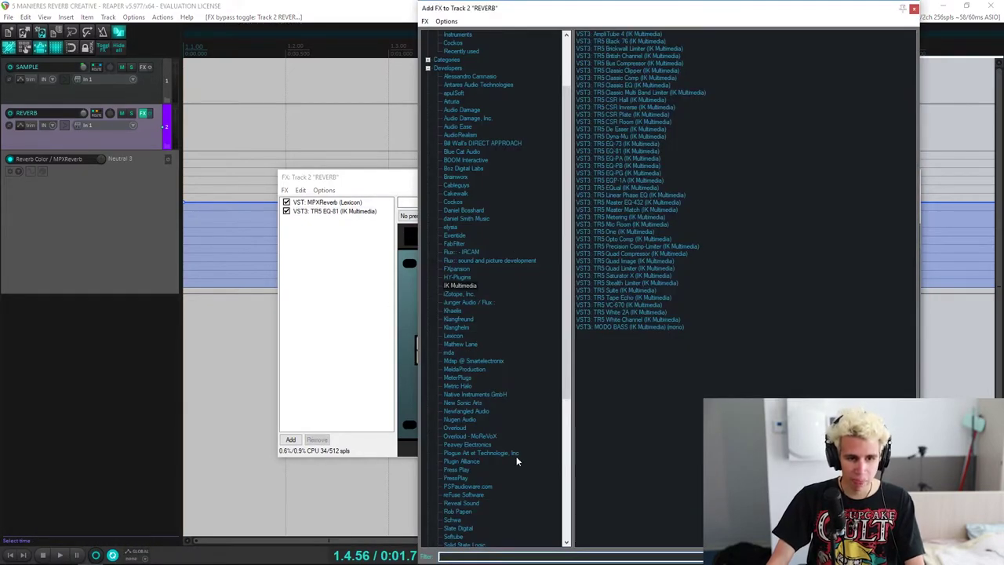
scroll(466, 210, up, 3)
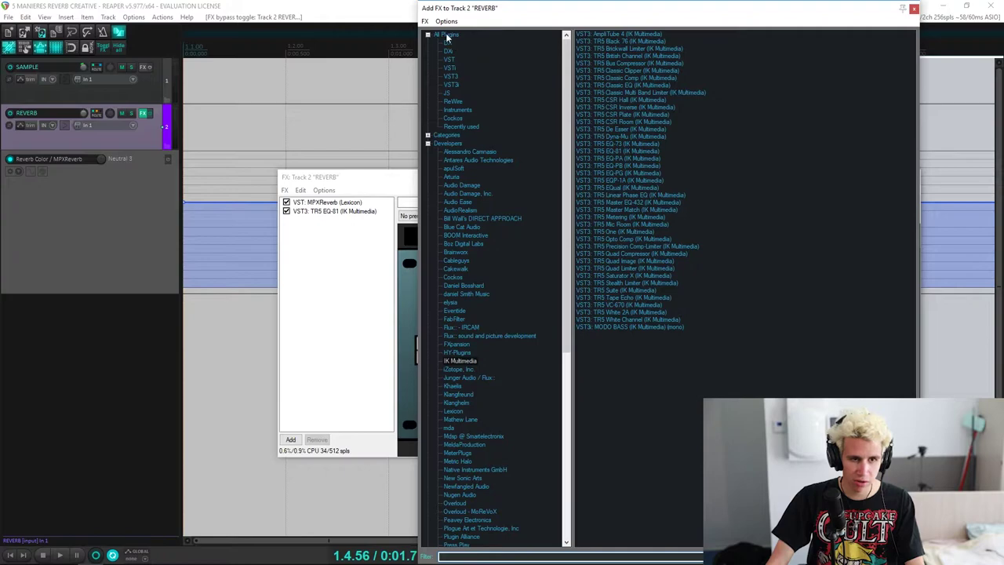
click(466, 335)
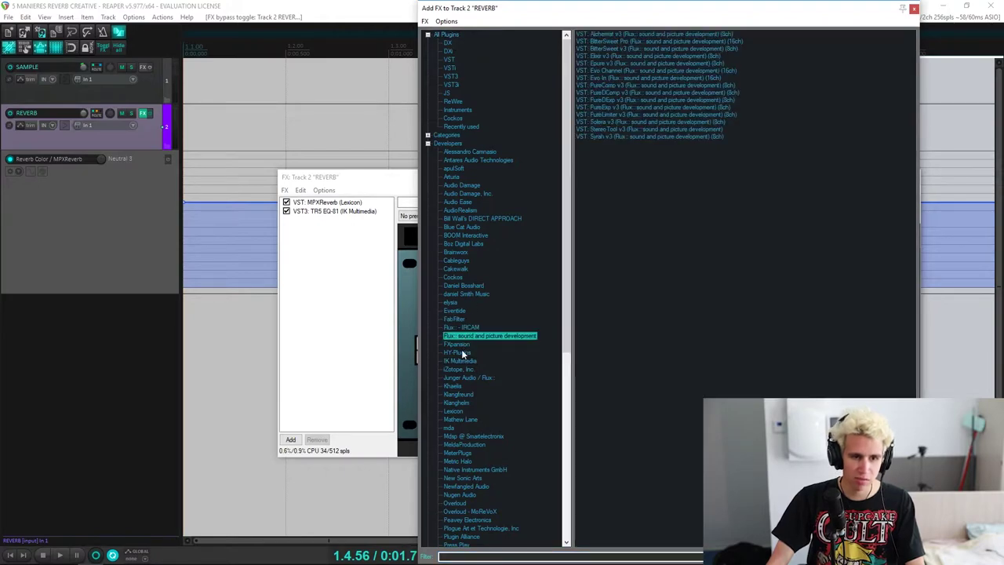
click(459, 352)
click(454, 361)
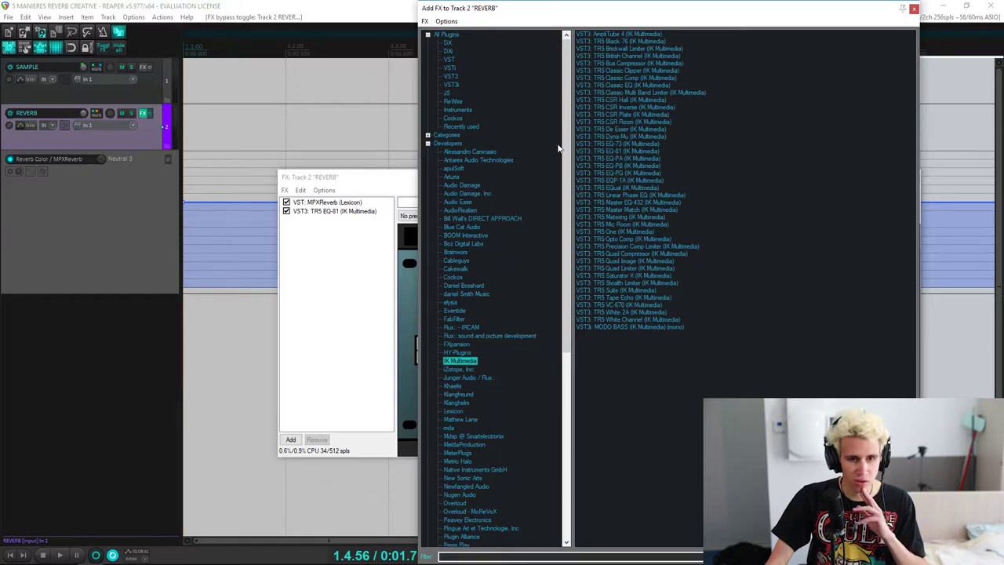
click(627, 253)
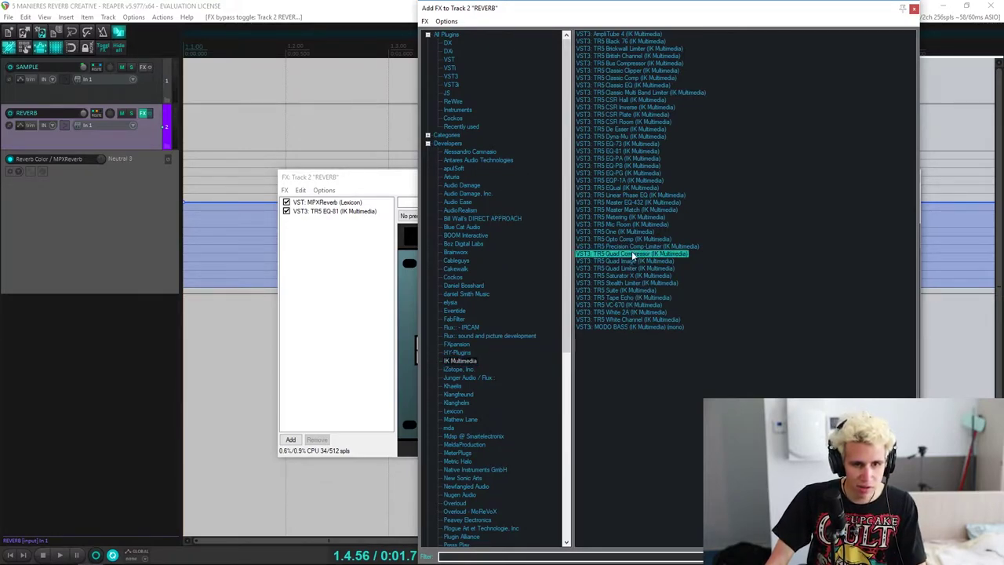
double_click(624, 277)
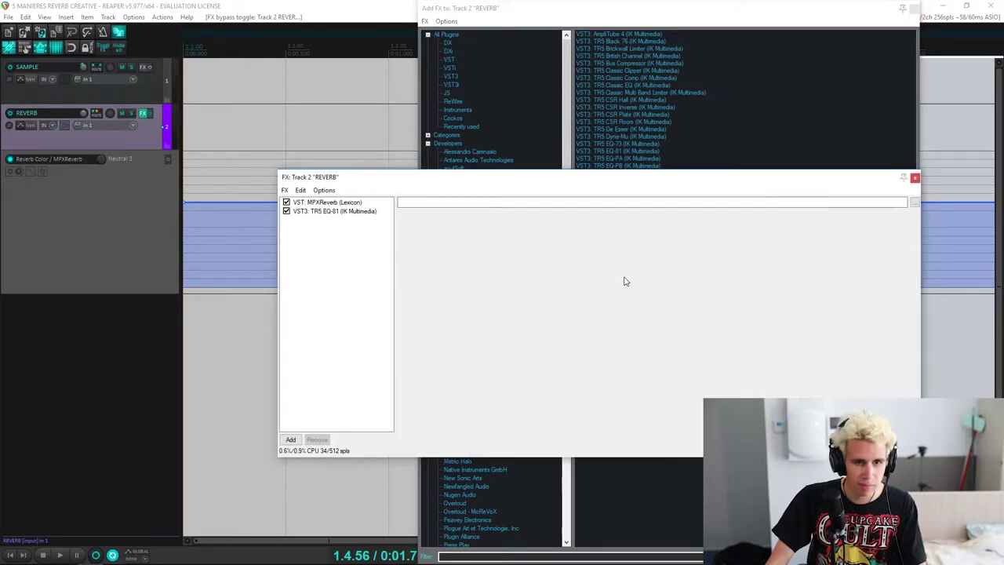
Raise the Saturator X's gain to 40.0 dB and play the sample
key(space)
key(space)
drag(513, 370, 497, 343)
click(472, 327)
key(space)
key(space)
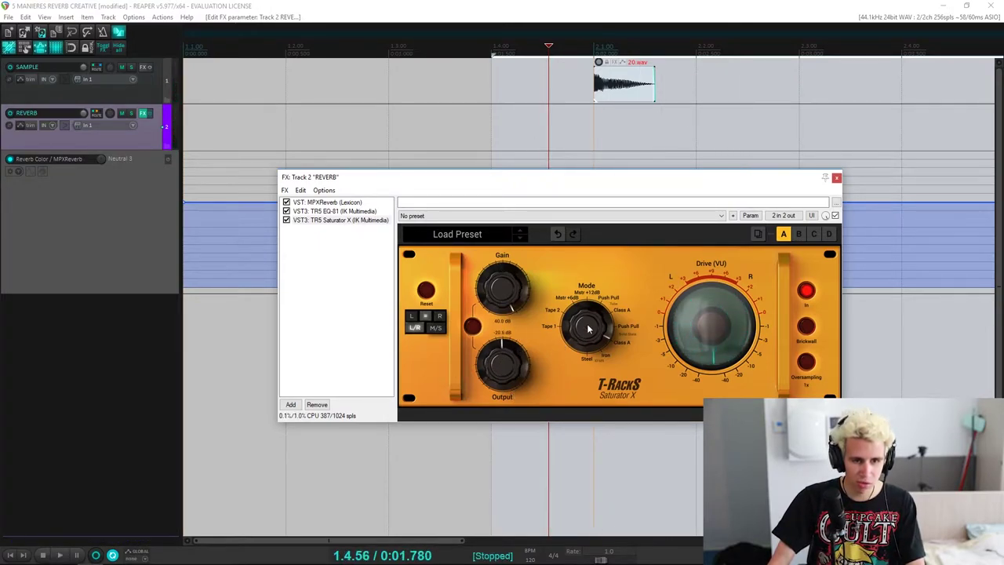
Try the Saturator X's output at 0.0 and -12.0 dB, set it to -19.7 dB, and play the sample
drag(547, 360, 538, 170)
key(space)
key(space)
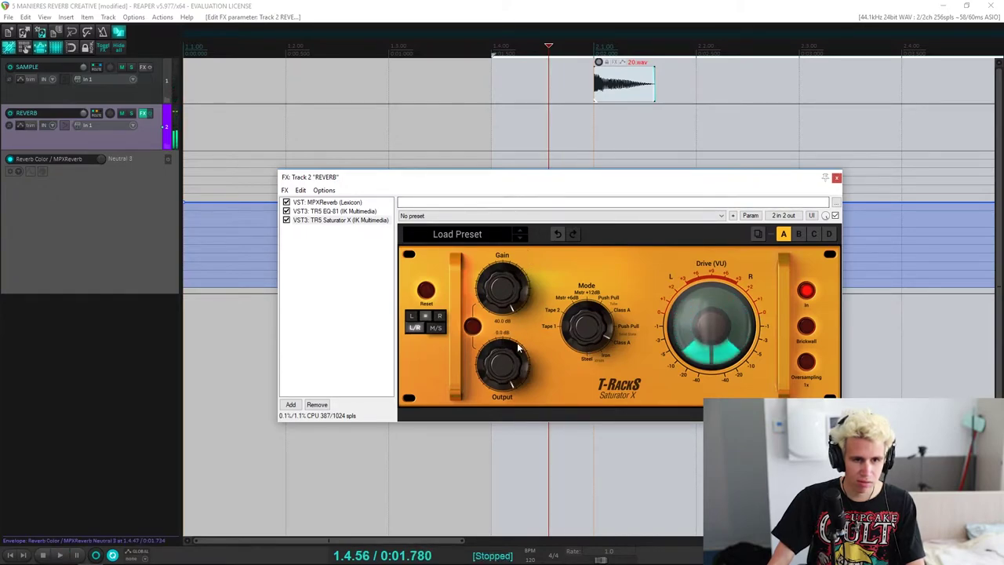
key(space)
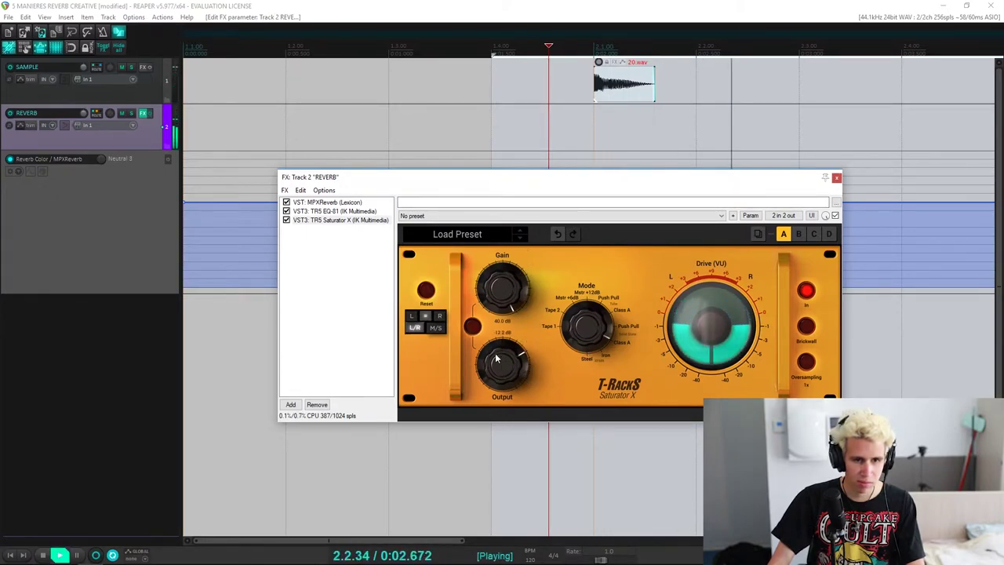
key(space)
key(space)
key(space)
Audition the Saturator X's Class A, Steel and Push Pull modes by playing the sample in each one
key(space)
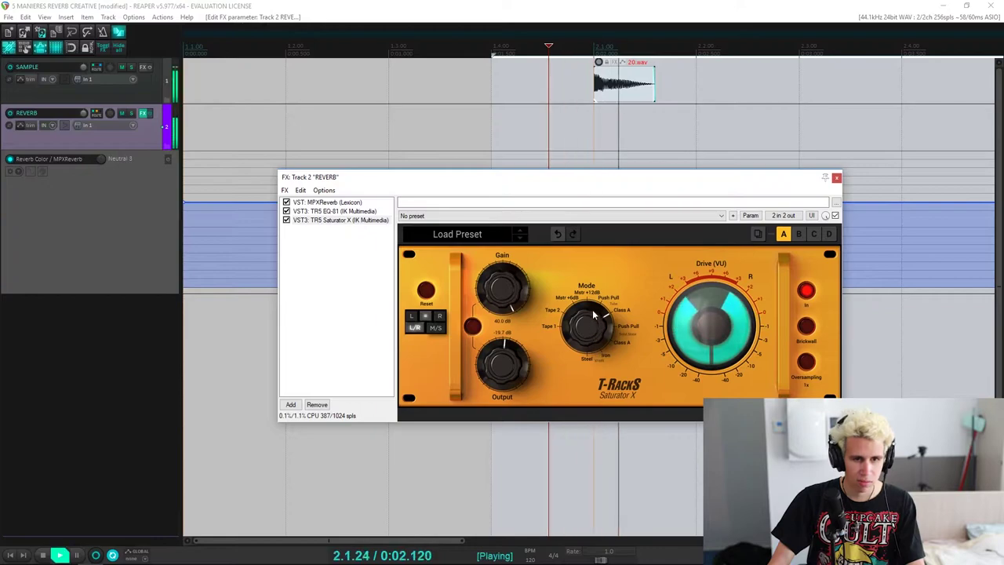
key(space)
key(space)
key(space)
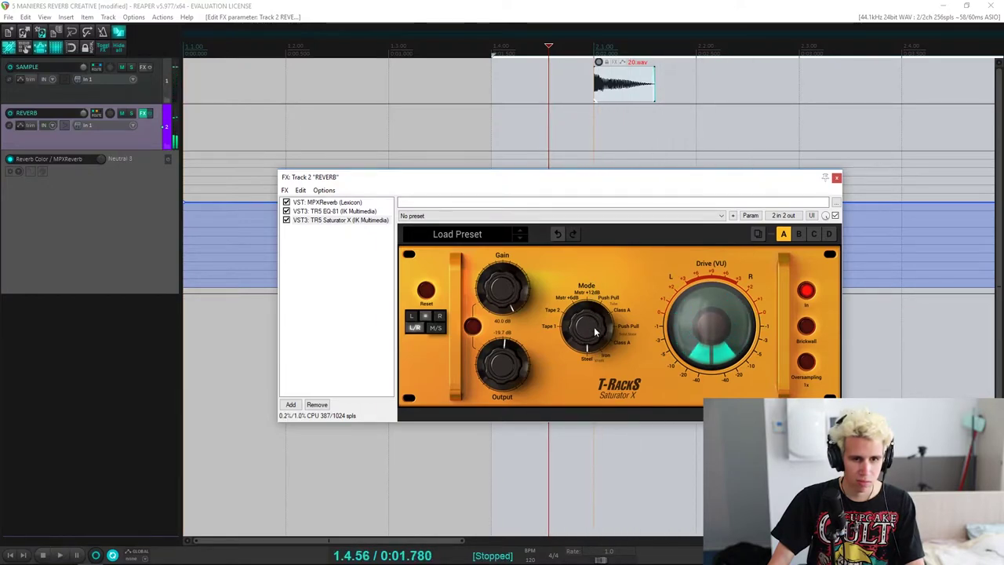
key(space)
key(space)
key(space)
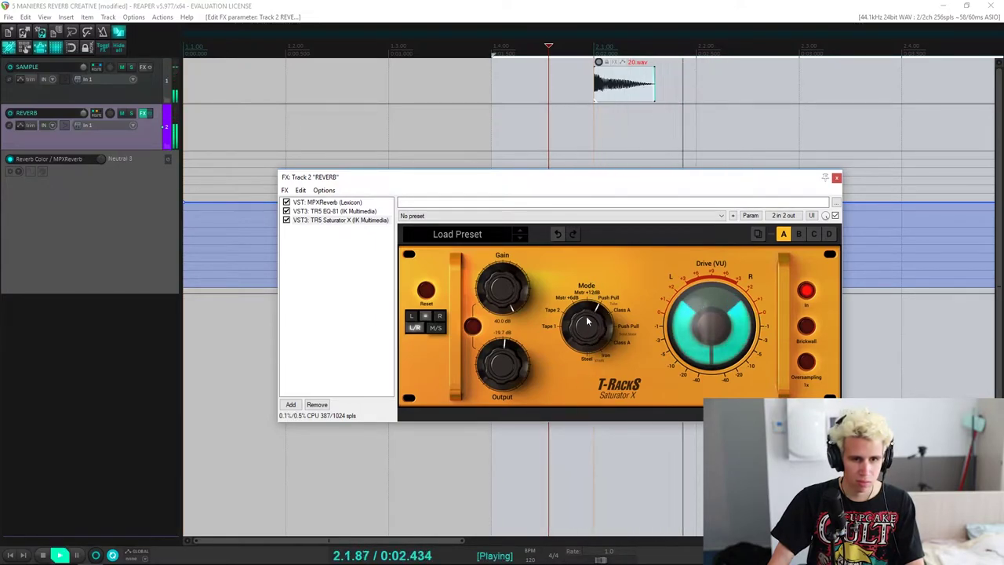
key(space)
key(space)
key(space)
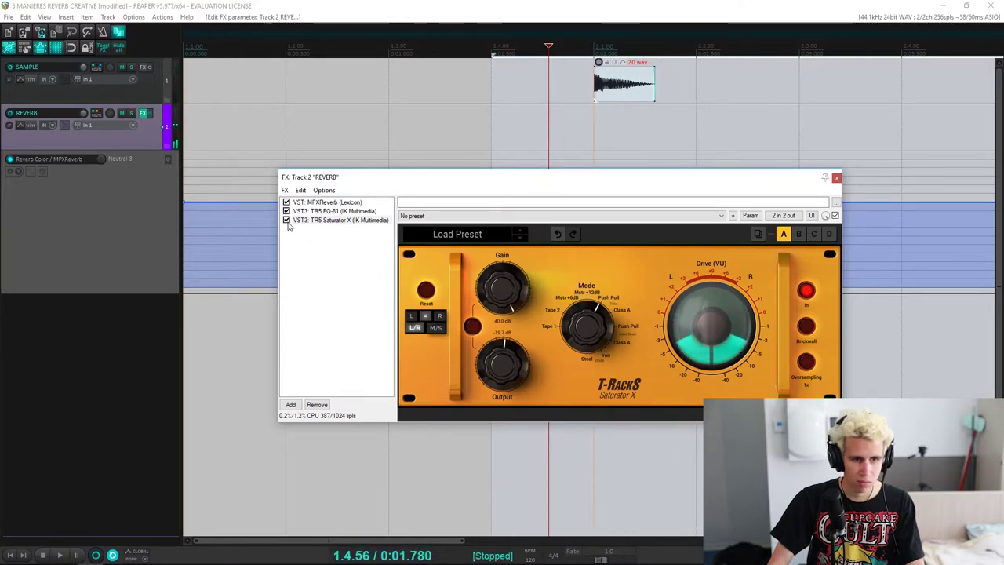
Bypass the Saturator X, play the sample without it, and re-enable it
click(286, 220)
key(space)
key(space)
click(286, 221)
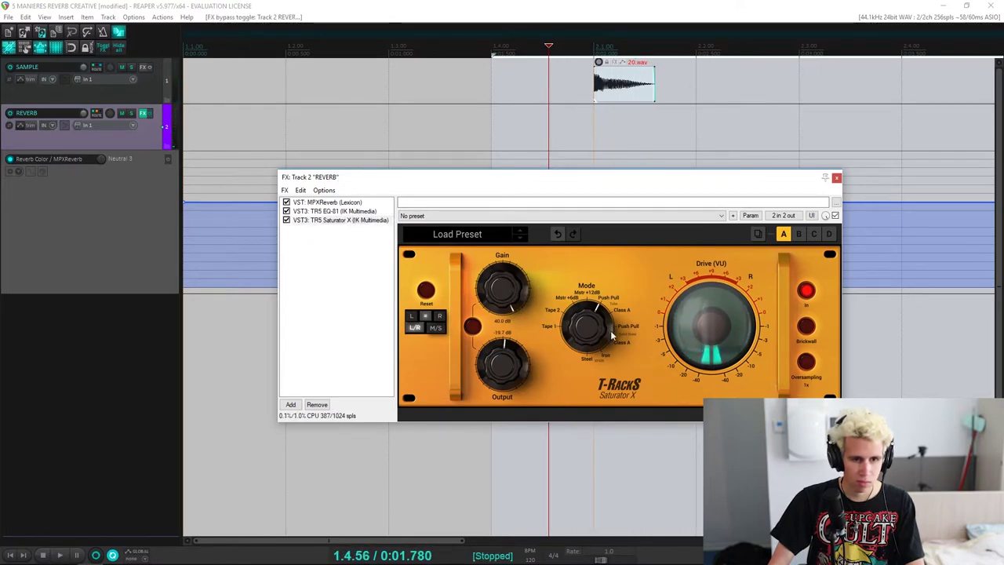
Set the Saturator X's mode to Tape 2 and its output to -35.7 dB, and play the sample
click(563, 330)
key(space)
key(space)
key(space)
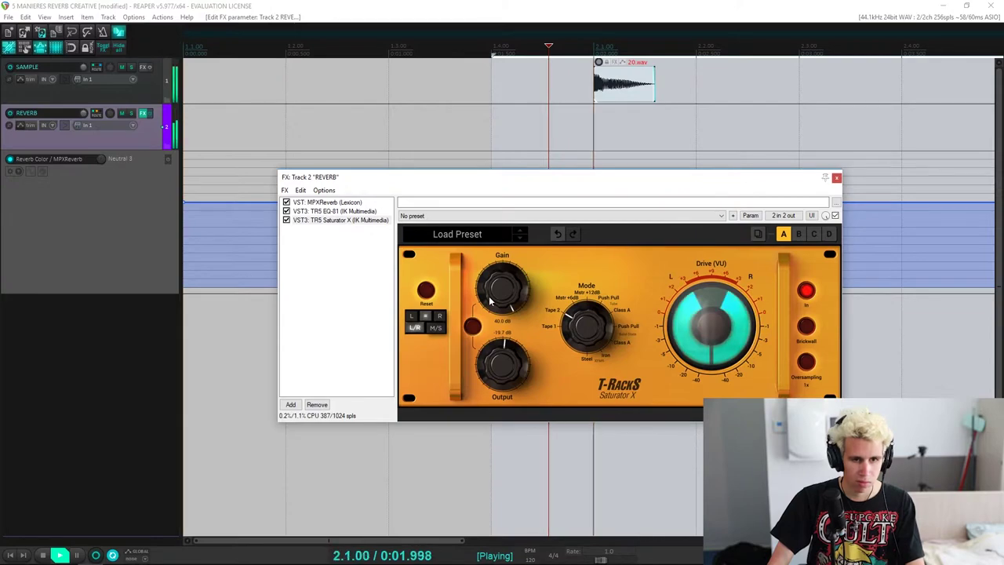
key(space)
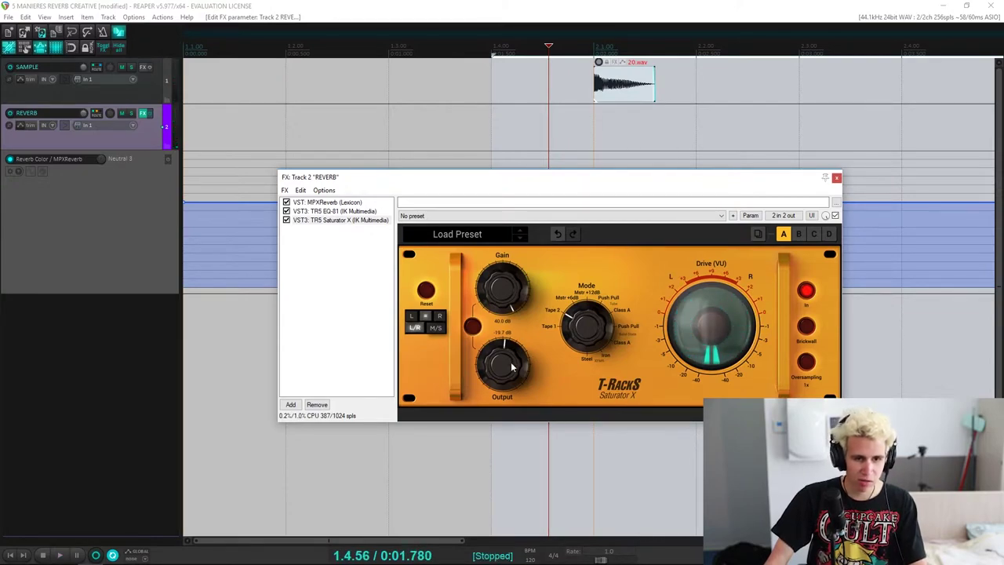
drag(510, 367, 493, 389)
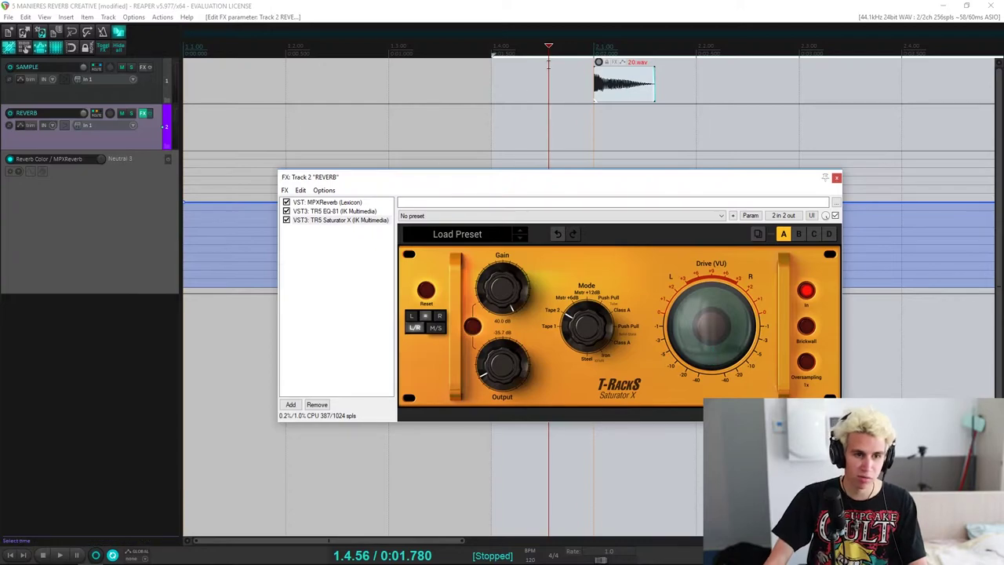
key(space)
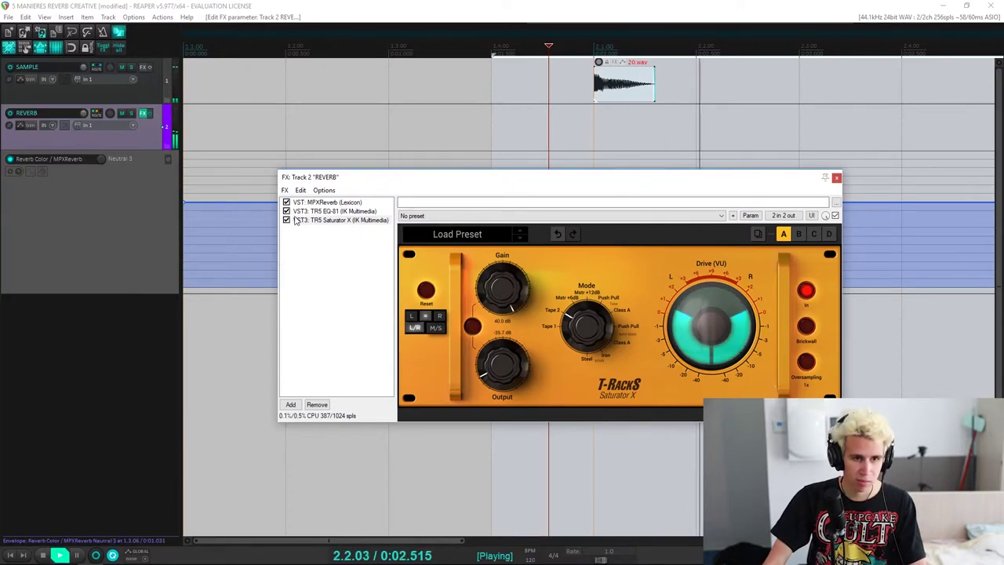
key(space)
Bypass both the EQ-81 and the Saturator X, play the dry reverb, and re-enable both effects
click(287, 221)
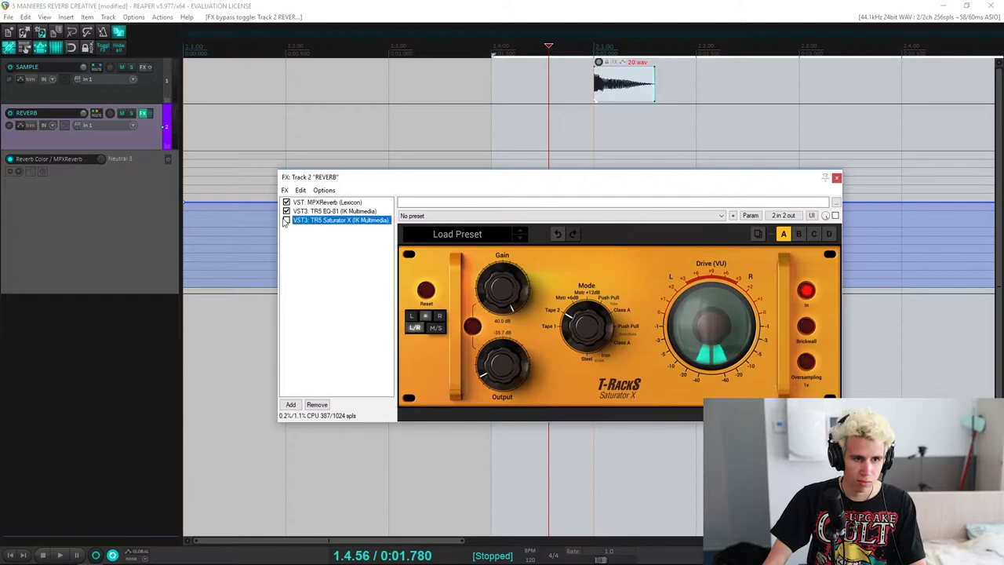
click(287, 211)
key(space)
key(space)
key(space)
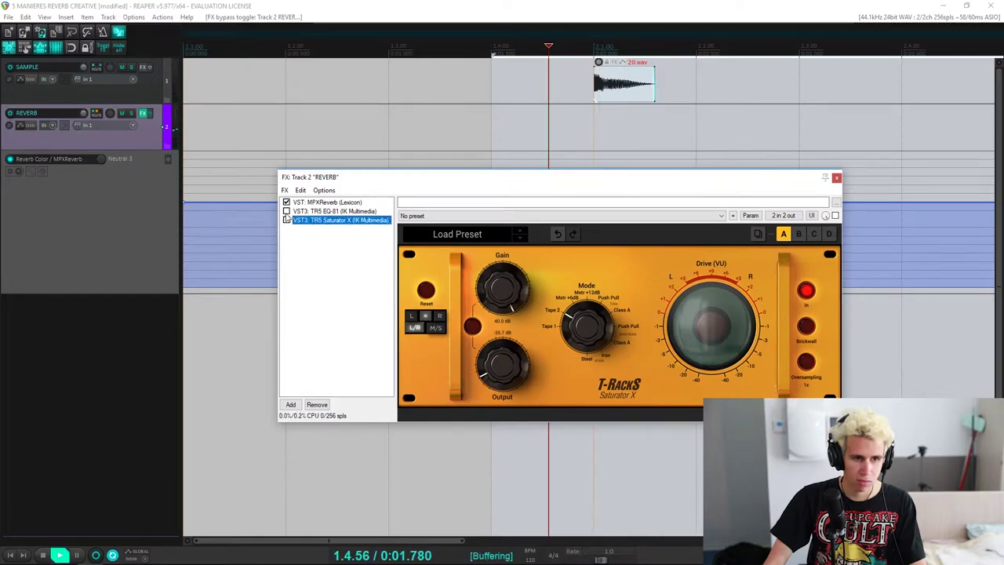
key(space)
click(287, 211)
click(287, 220)
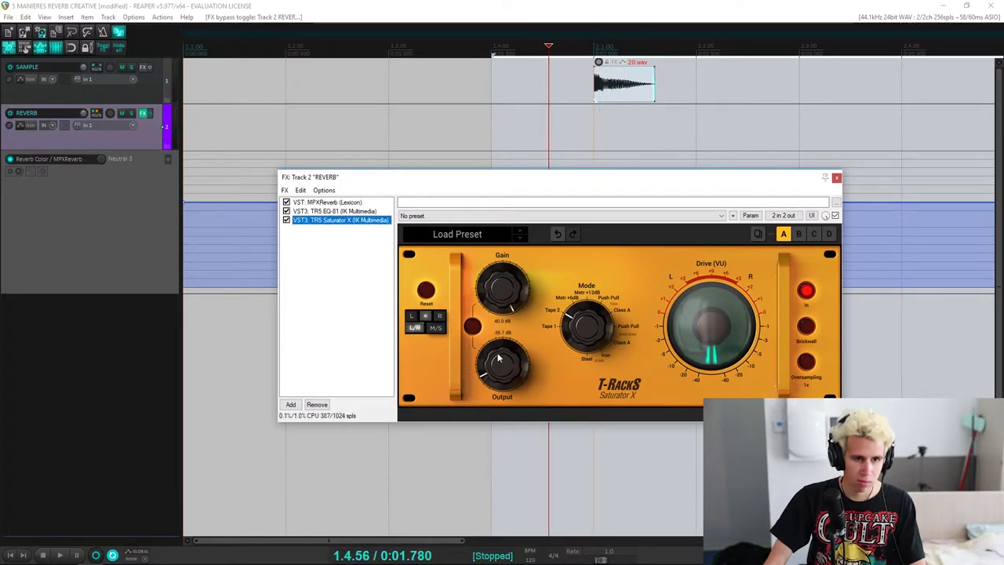
Lower the Saturator X's output to -37.4 dB and play the sample
mouse_move(497, 359)
mouse_down()
mouse_move(499, 375)
mouse_move(495, 366)
mouse_up()
key(space)
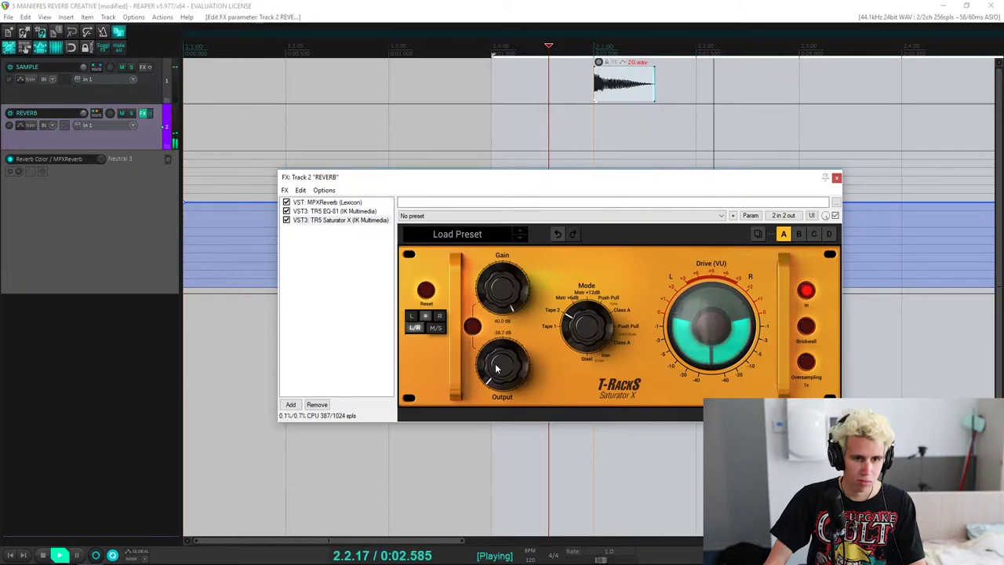
key(space)
key(space)
key(space)
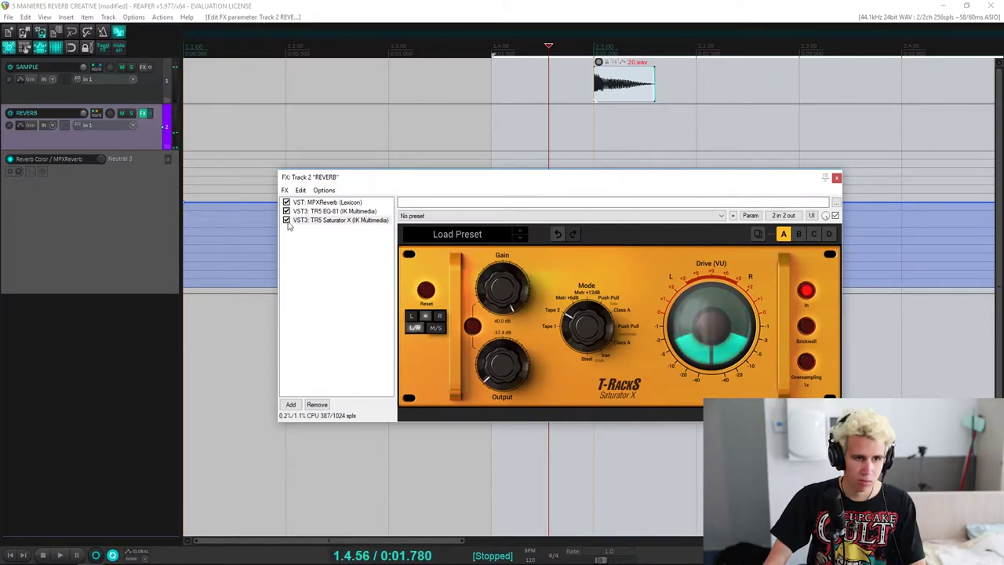
Play the sample with the EQ-81 and Saturator X bypassed, and again with both re-enabled
click(286, 220)
click(286, 211)
key(space)
key(space)
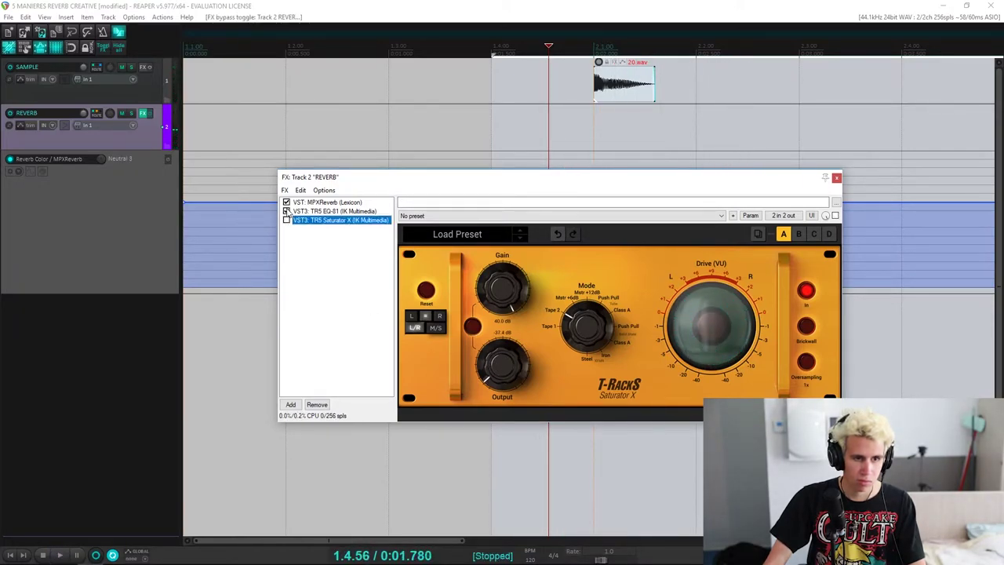
click(286, 211)
click(287, 221)
key(space)
key(space)
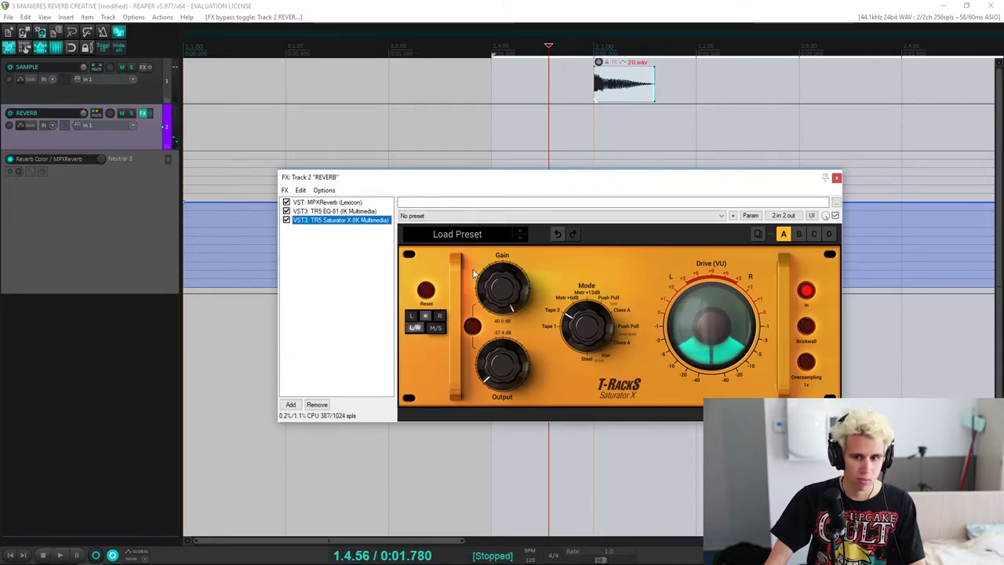
Repeat the bypass comparison of the EQ-81 and Saturator X, ending with both effects enabled
scroll(583, 120, down, 1)
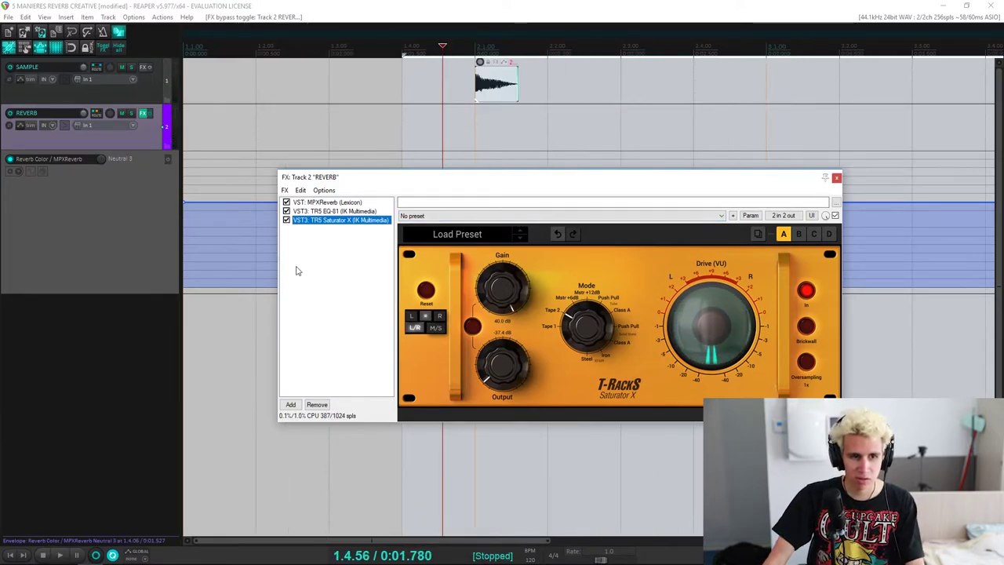
click(286, 212)
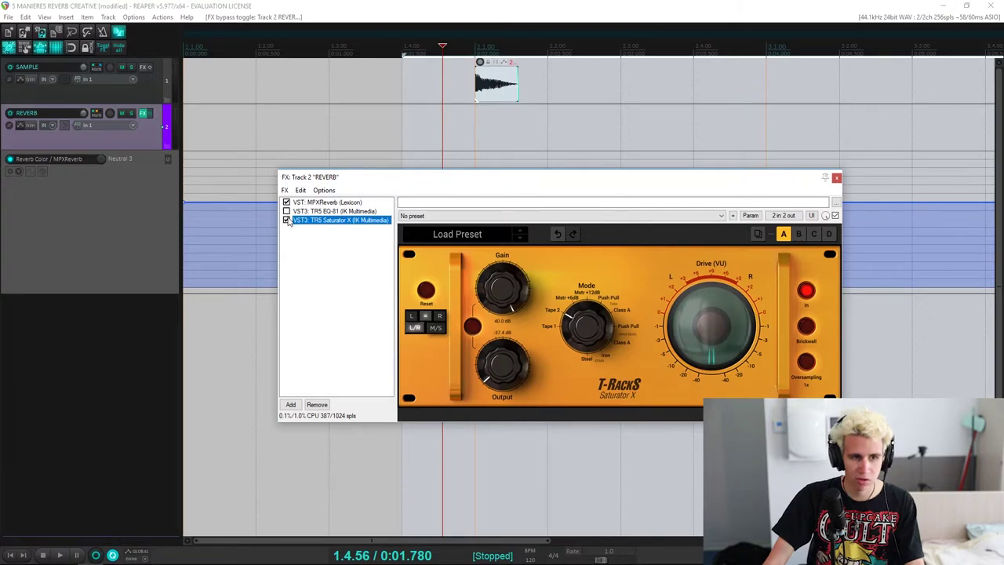
key(space)
key(space)
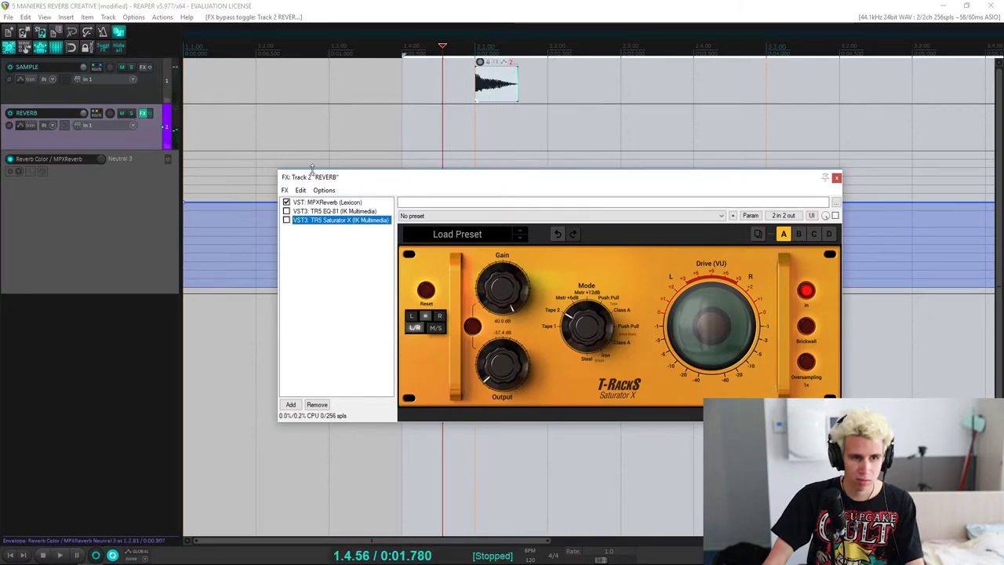
click(286, 220)
key(space)
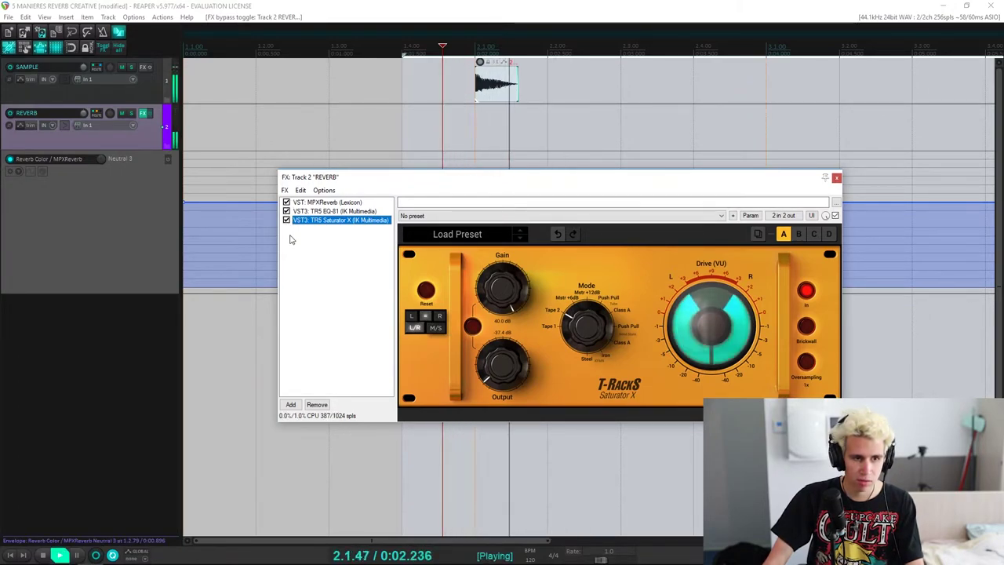
key(space)
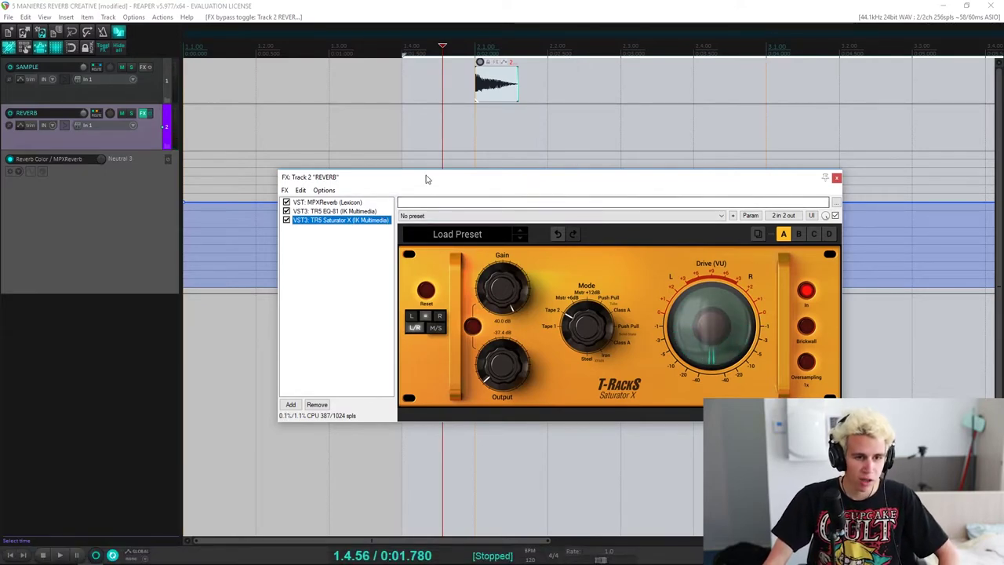
Reposition the REVERB effects window below the tracks and show the EQ-81's settings
drag(426, 179, 440, 226)
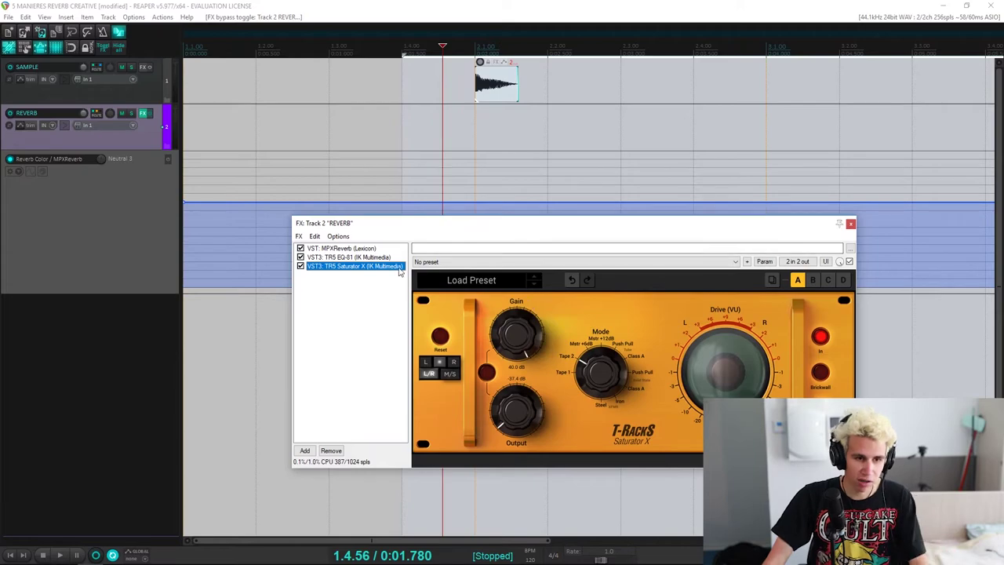
click(362, 258)
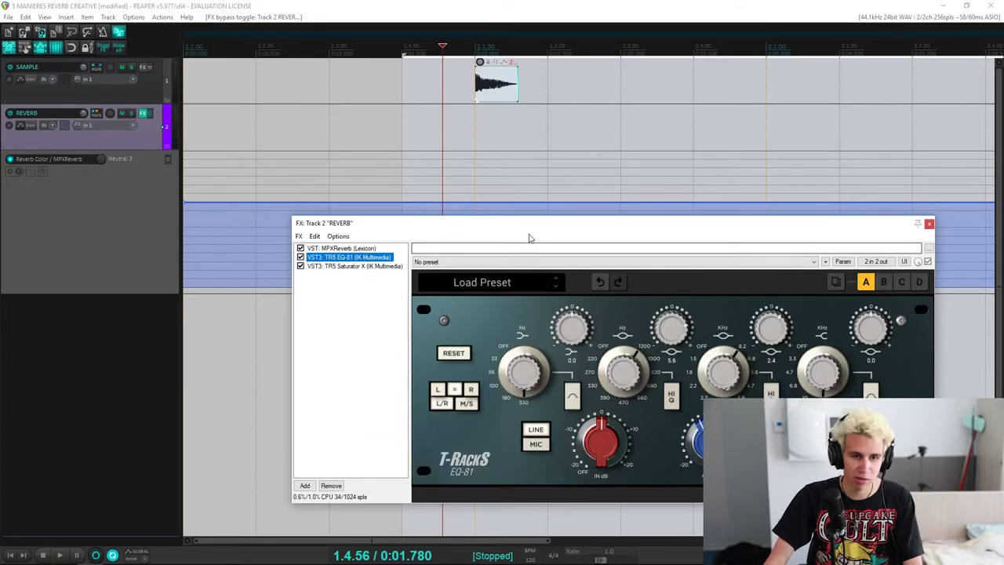
drag(466, 226, 568, 214)
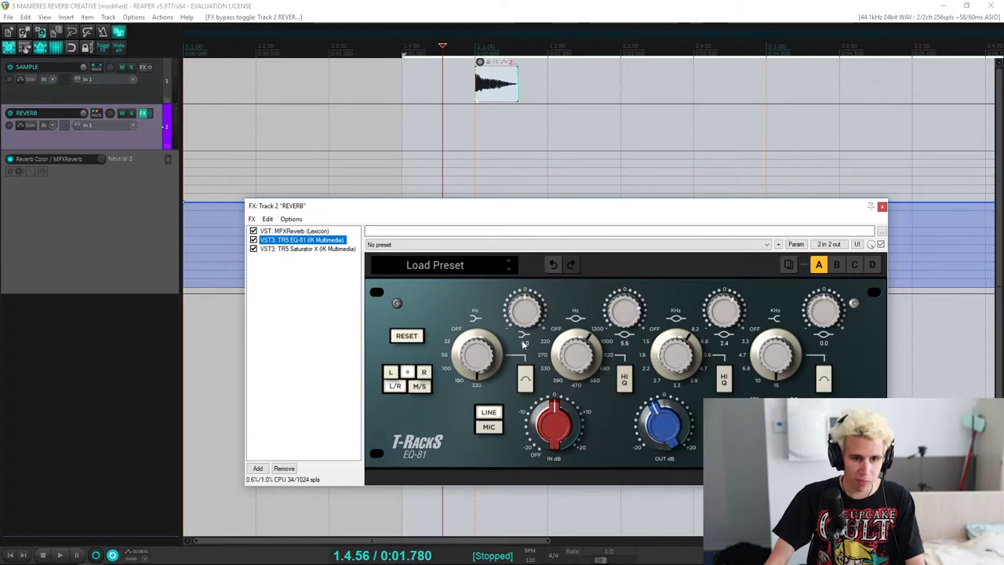
Set the EQ-81's low-mid band to 560 Hz with 10.0 gain and play the sample with the Saturator X shown
click(578, 365)
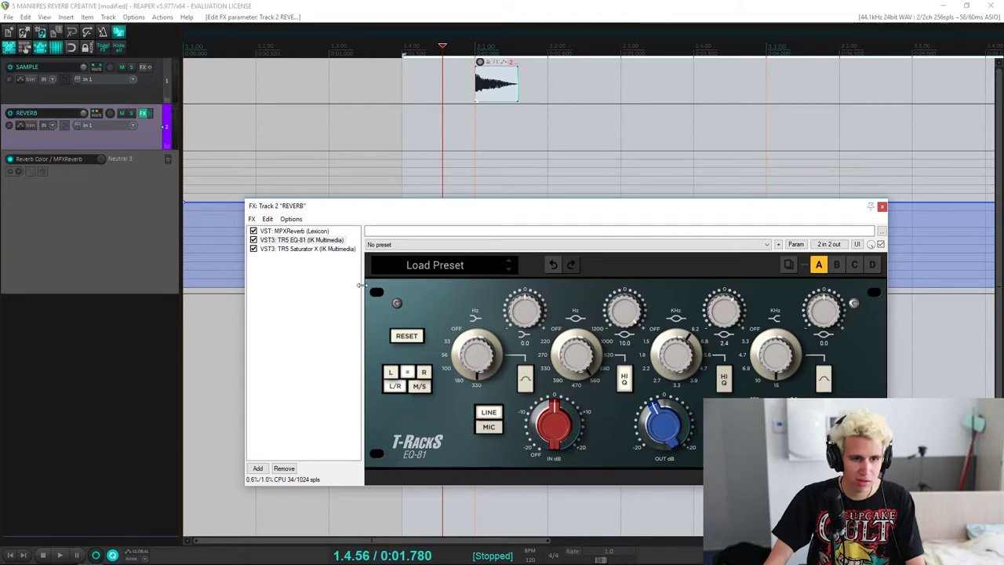
click(317, 250)
key(space)
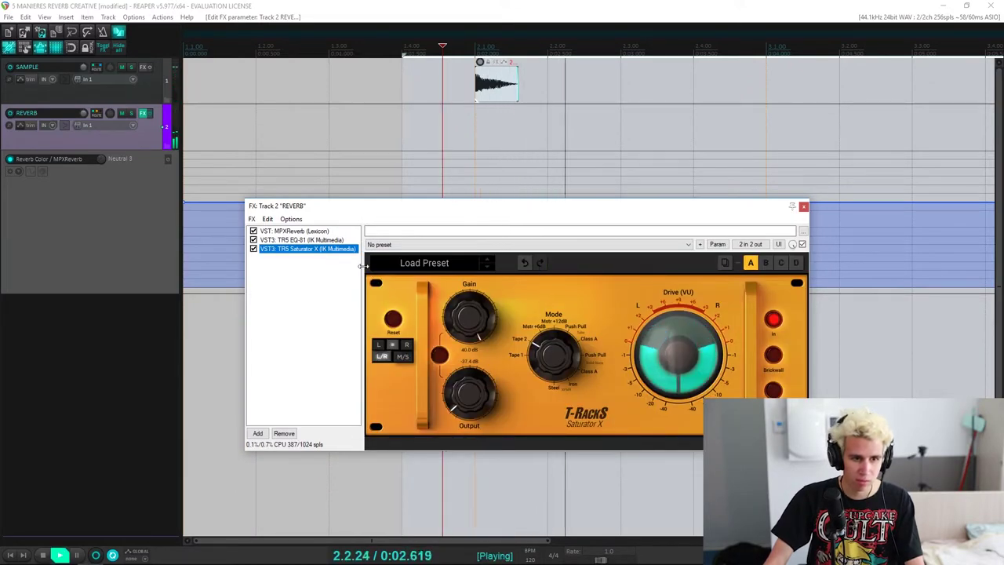
key(space)
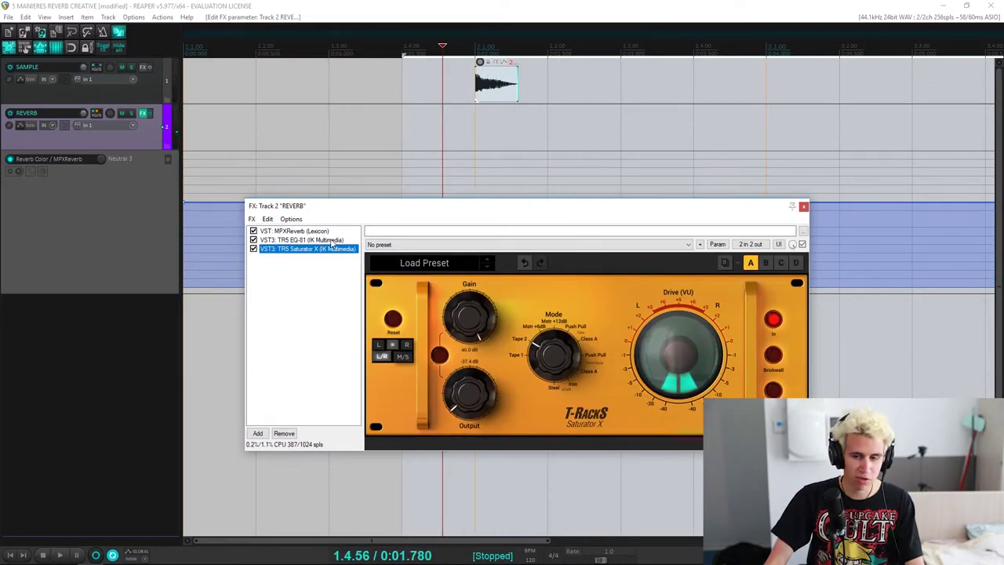
key(space)
key(space)
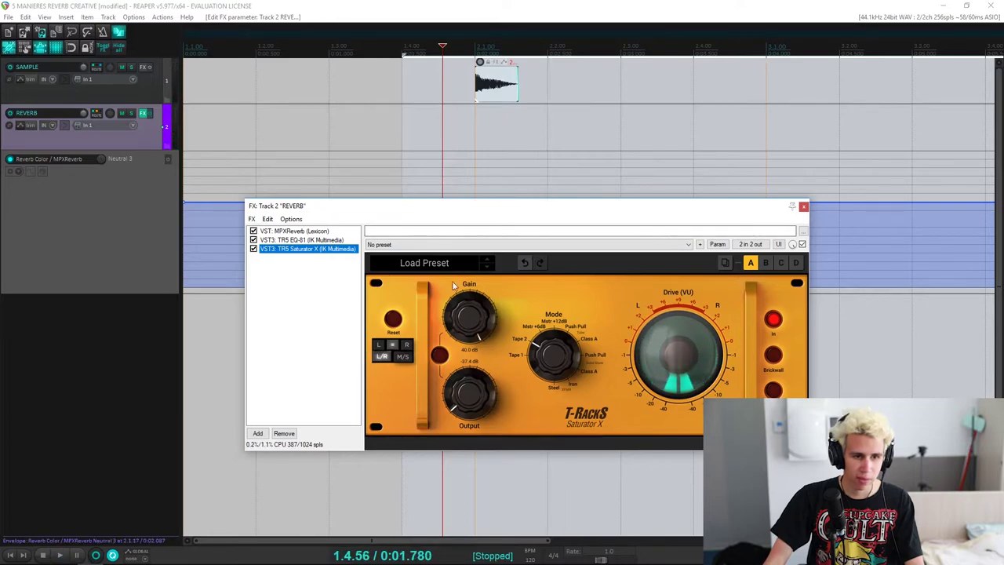
Lower the Saturator X's output to -40.0 dB and compare playback with the EQ-81 and Saturator X enabled and bypassed
click(469, 401)
key(space)
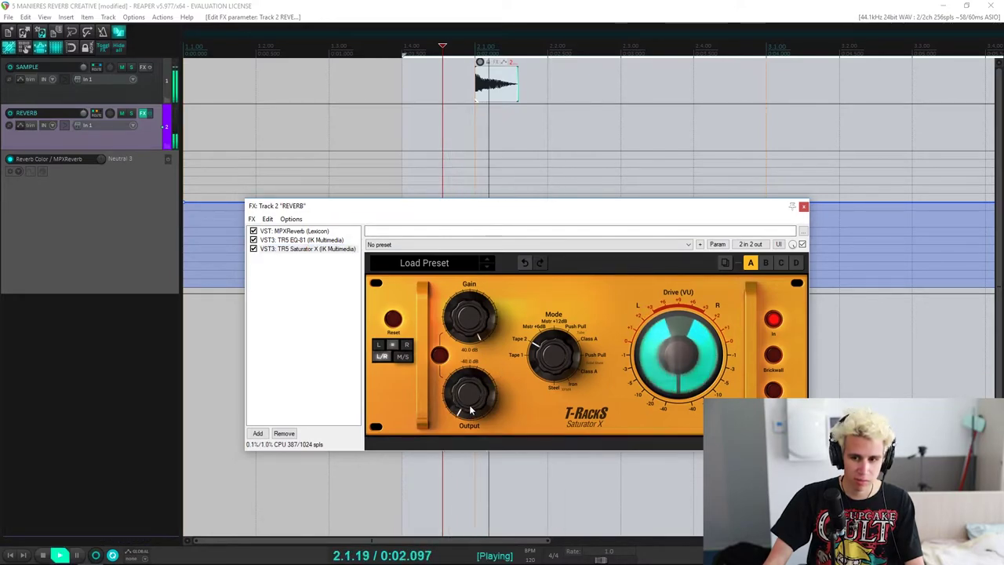
click(253, 240)
key(space)
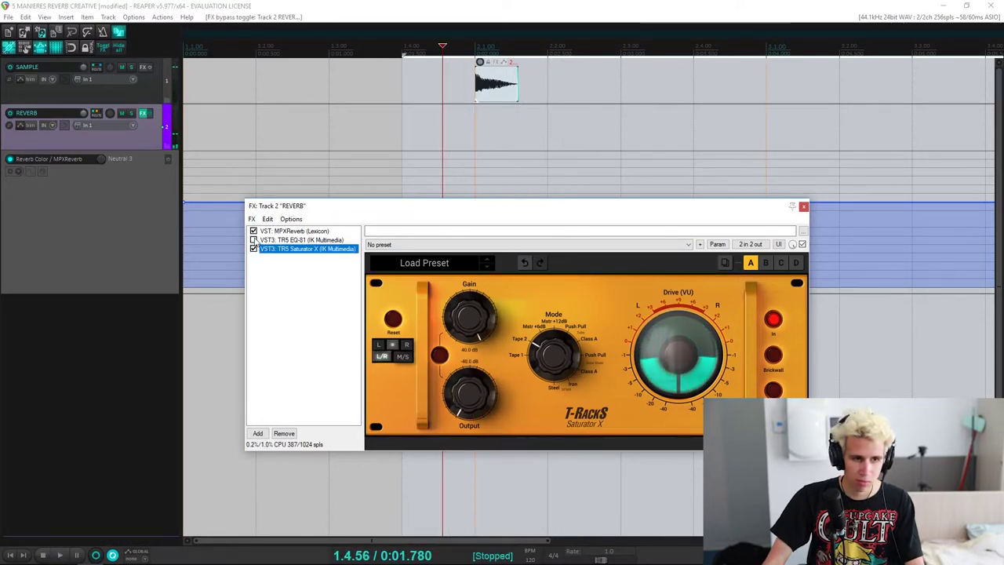
key(space)
key(space)
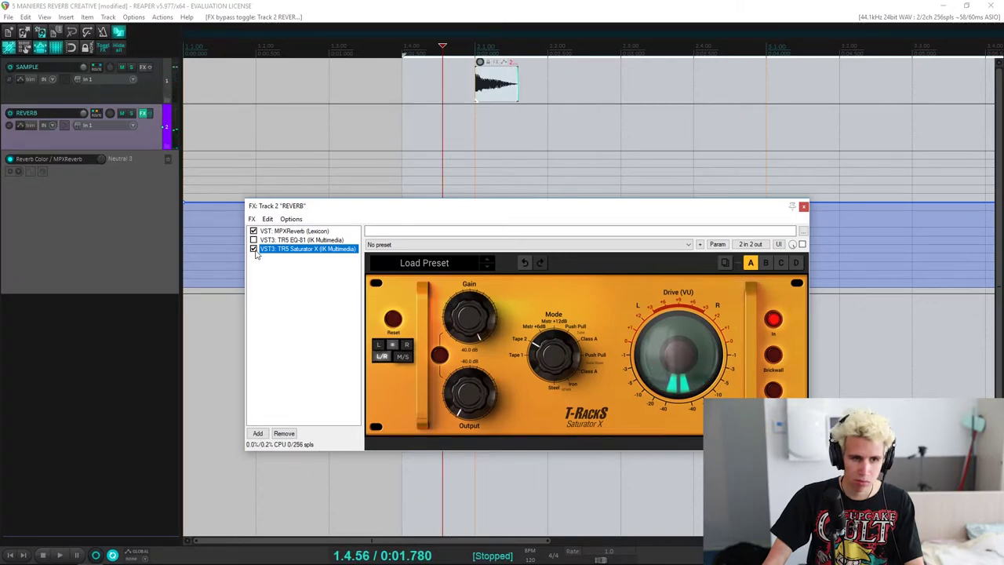
key(space)
key(space)
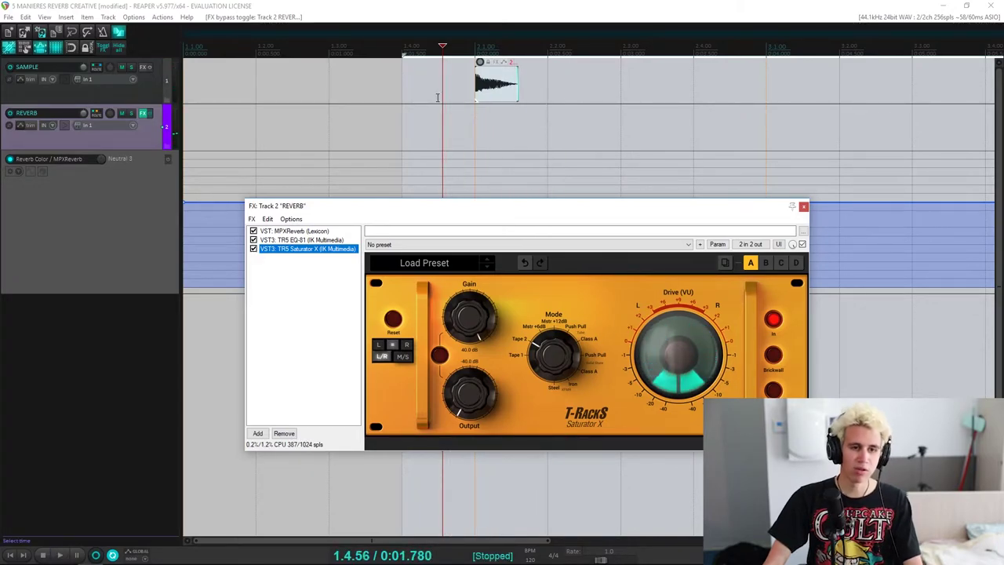
Reduce the EQ-81's low-mid band gain to 6.9
click(313, 240)
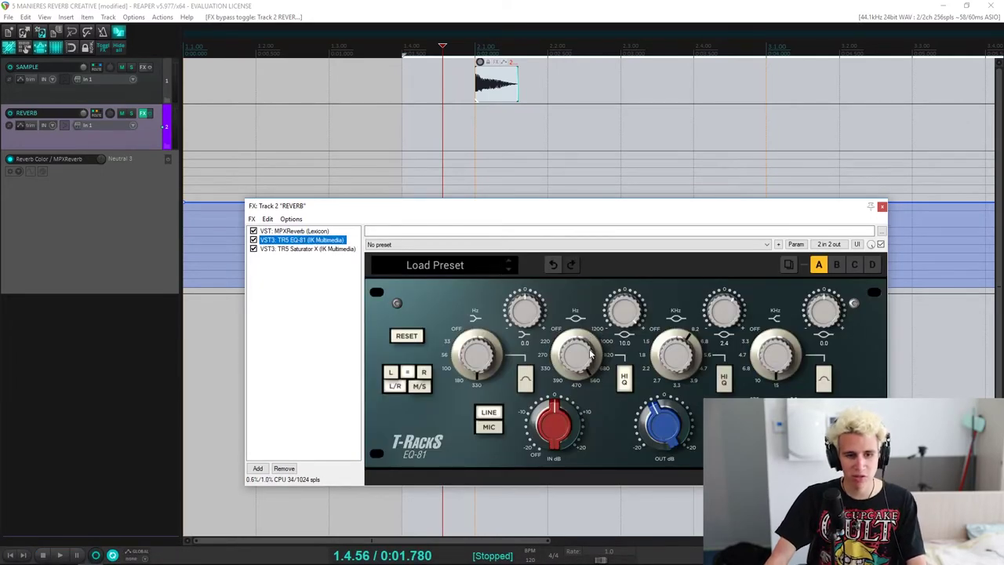
click(610, 333)
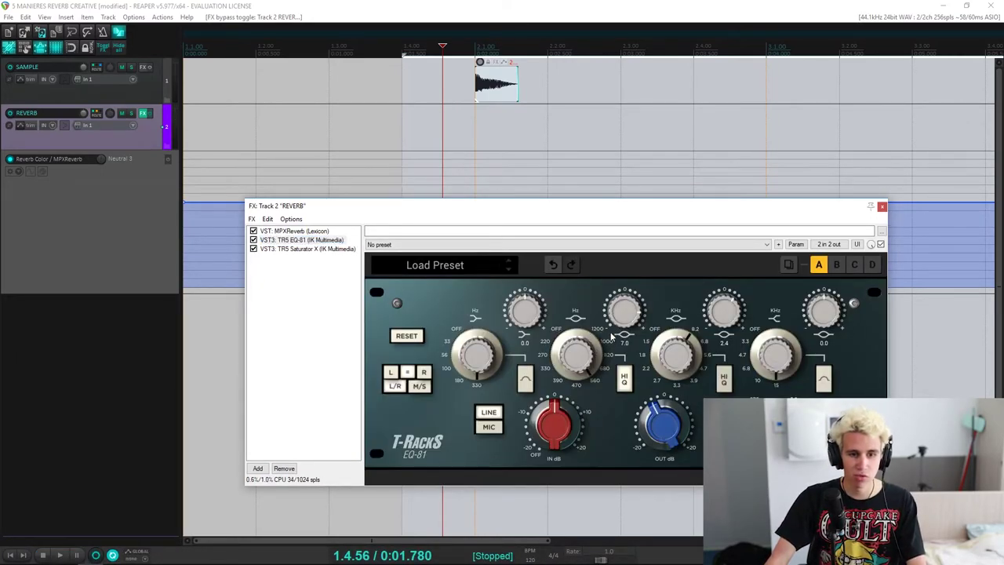
key(space)
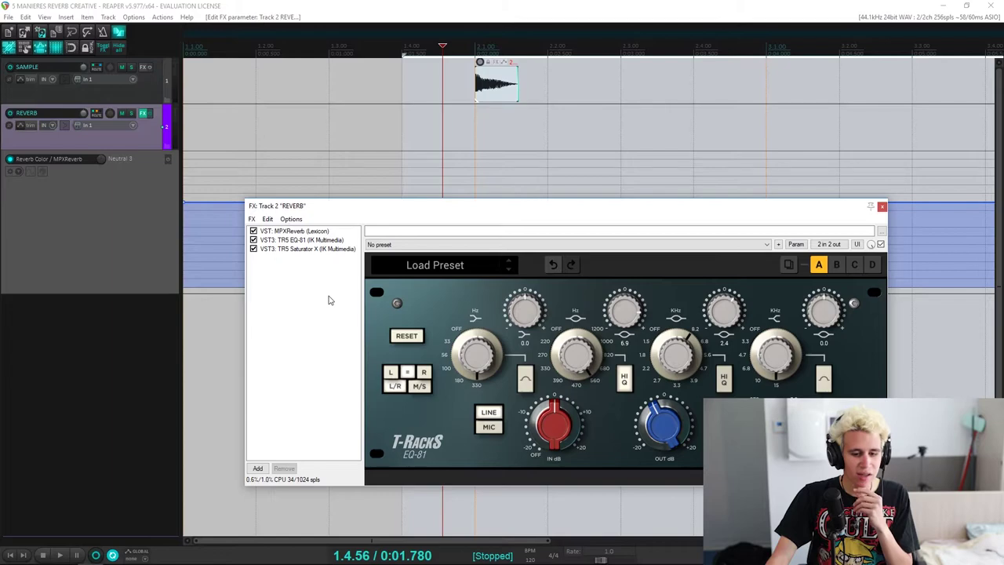
Remove the EQ-81 and Saturator X from the REVERB track's effects and move the effects window lower
drag(318, 281, 287, 245)
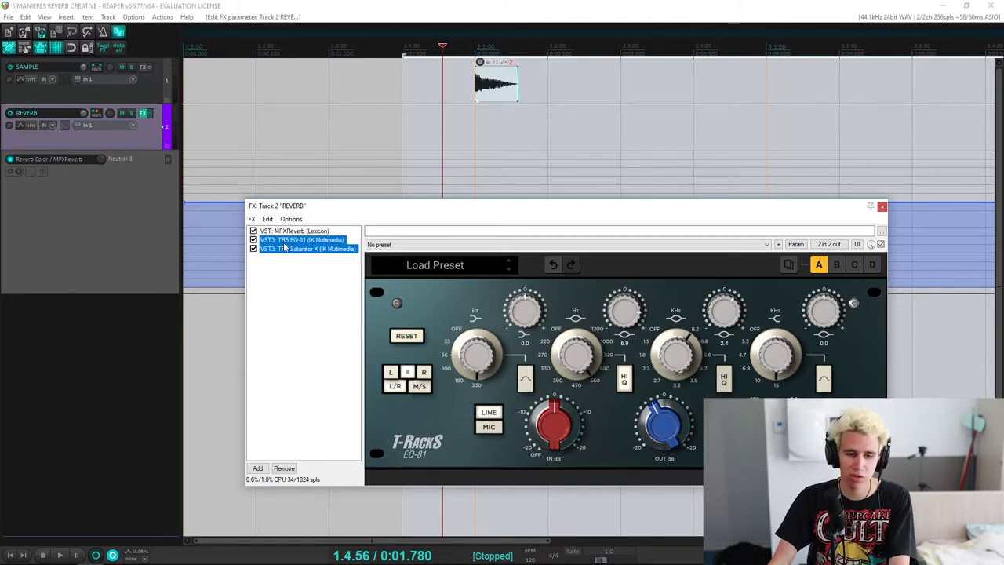
key(Delete)
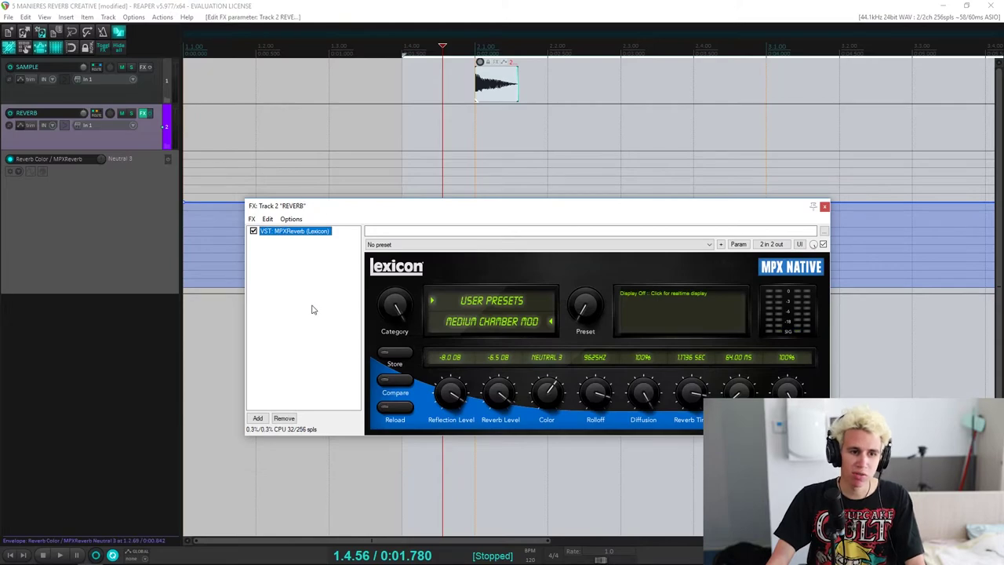
drag(377, 210, 399, 270)
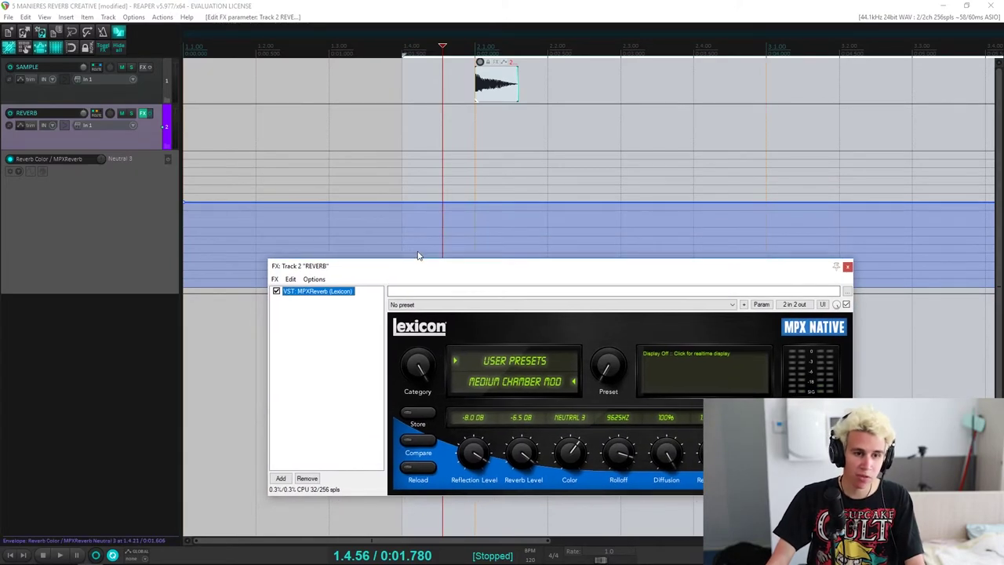
Add the Cableguys ShaperBox after MPXReverb on the REVERB track and reposition the effects window to show it fully
scroll(432, 158, down, 2)
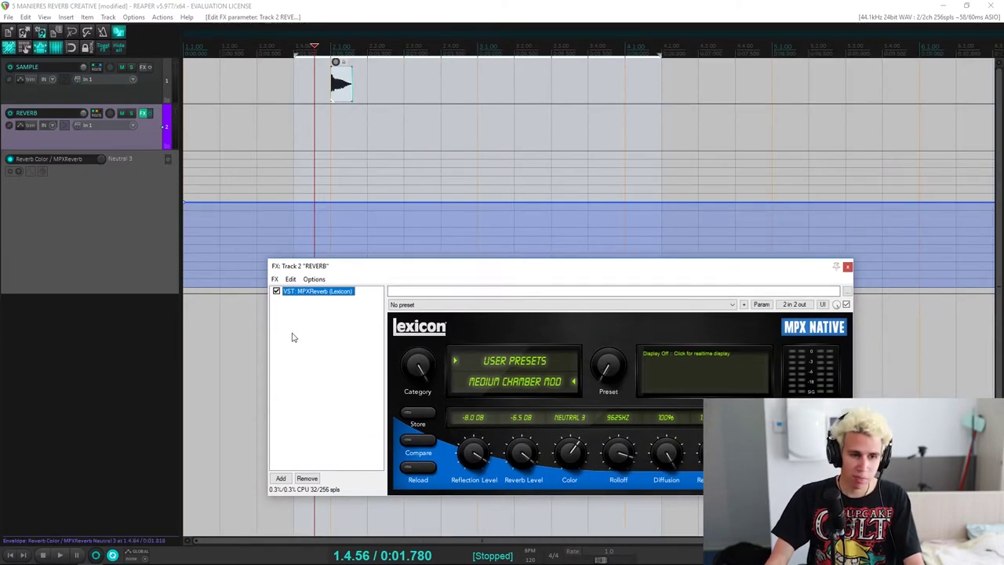
double_click(326, 349)
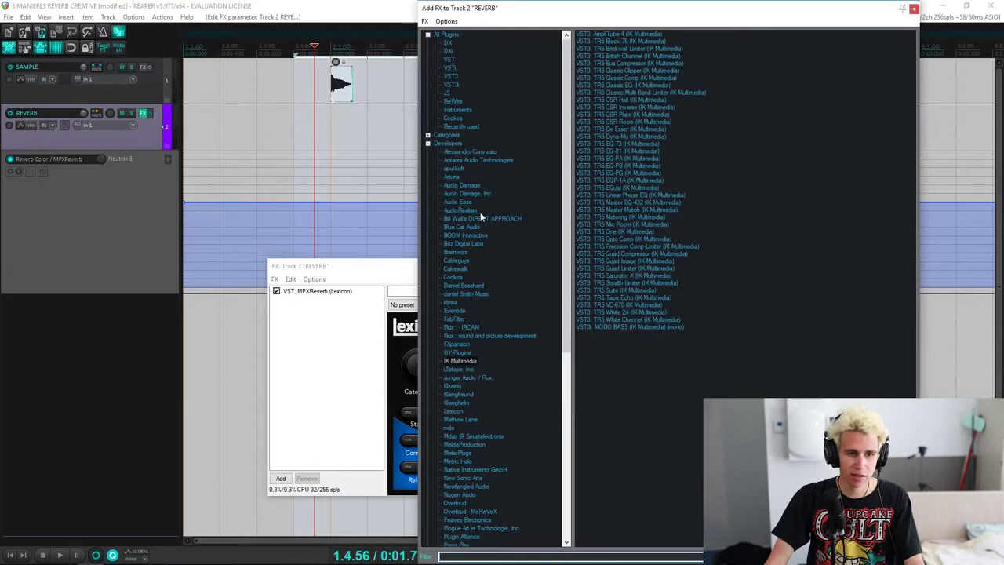
click(459, 262)
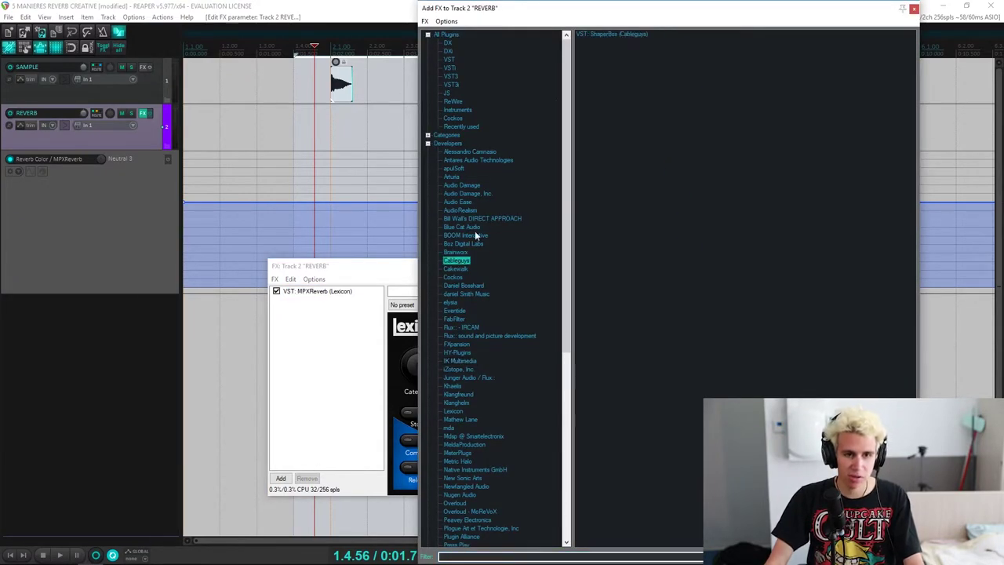
double_click(603, 34)
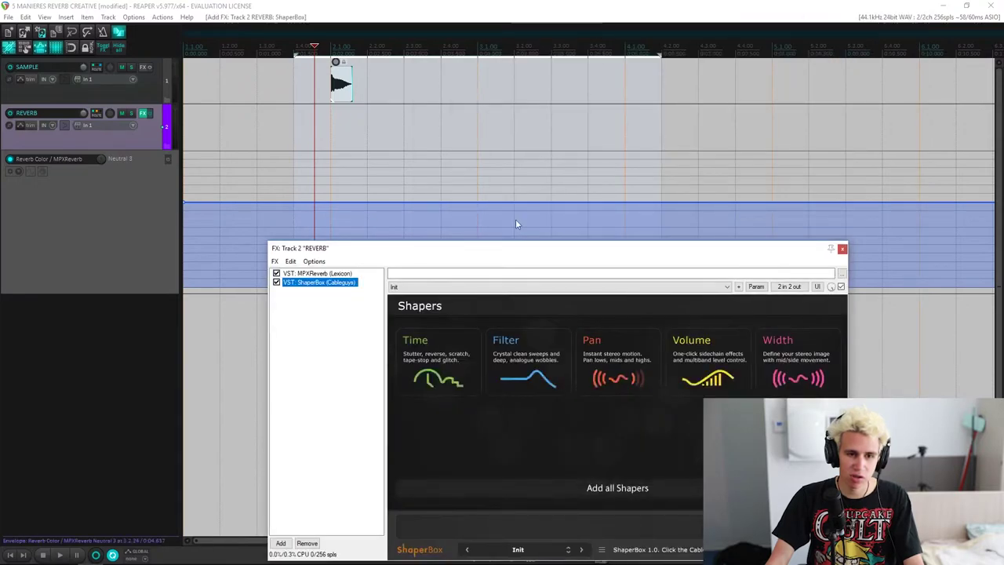
drag(506, 244, 531, 175)
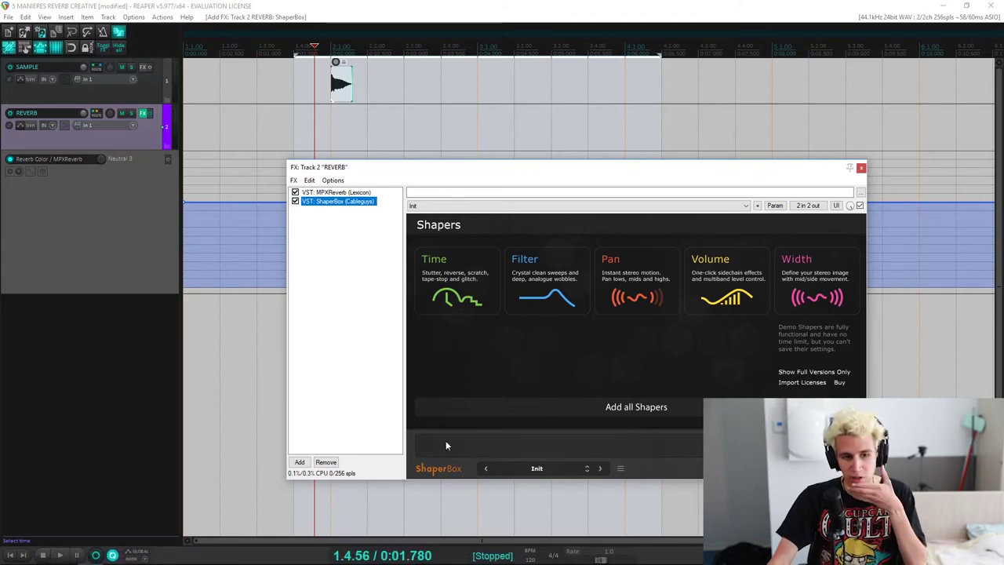
mouse_move(478, 295)
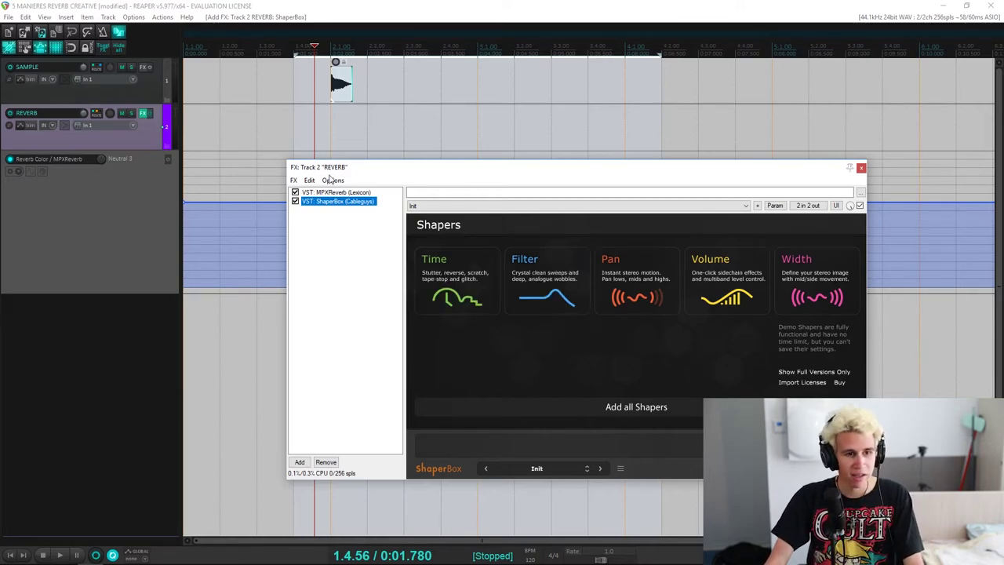
Play the sample through the REVERB track with no shaper loaded in ShaperBox
scroll(330, 81, up, 4)
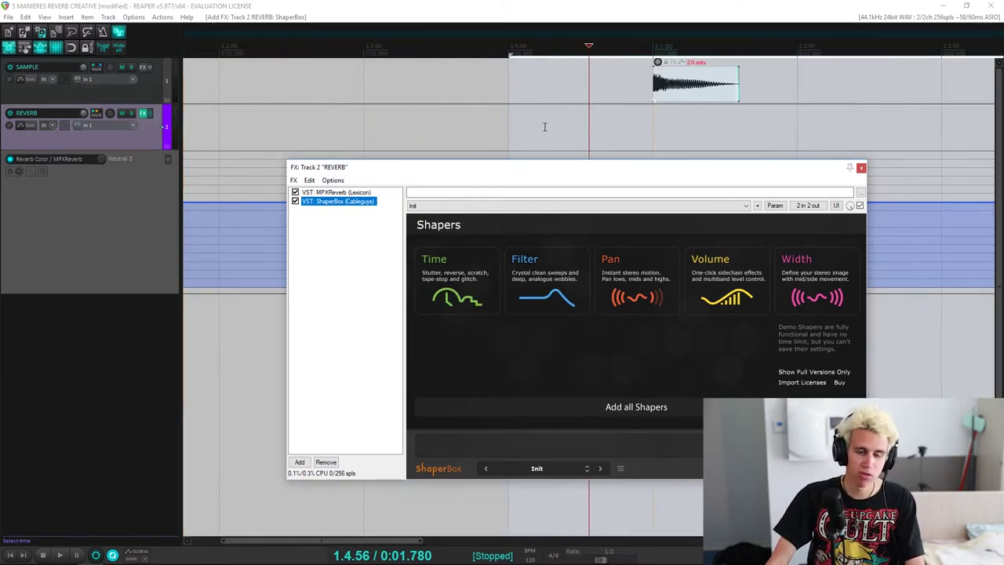
scroll(639, 96, down, 4)
key(space)
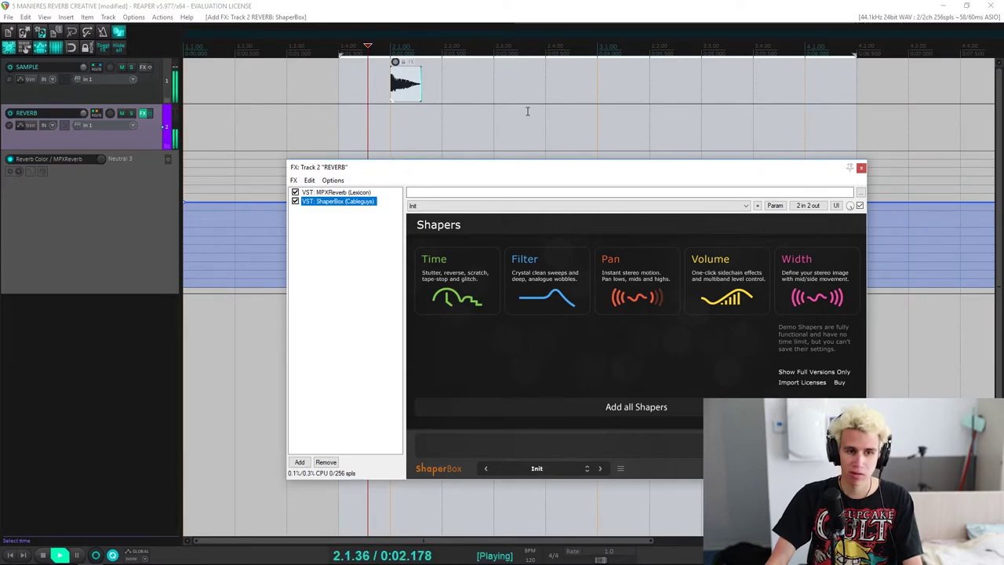
key(space)
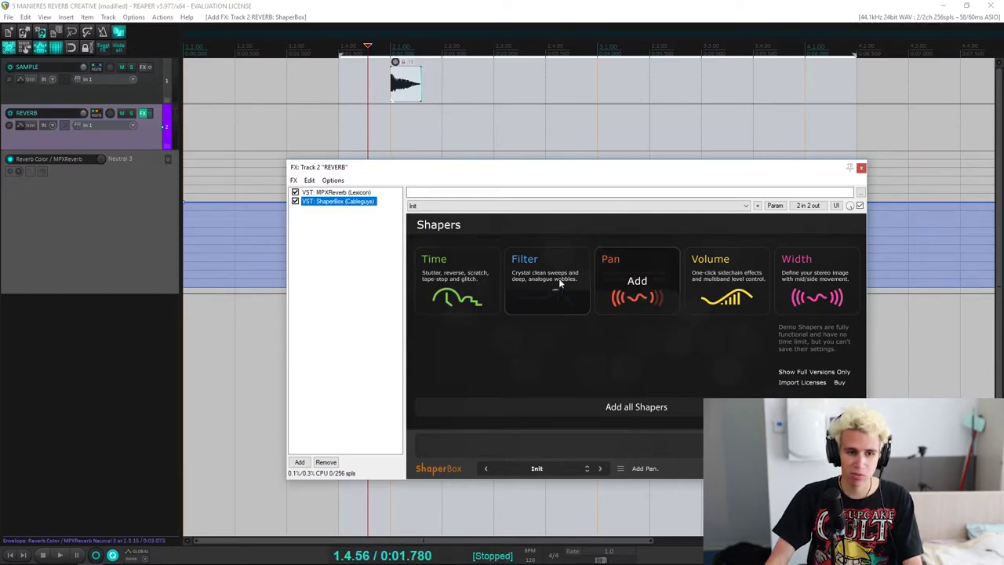
Add ShaperBox's Time shaper, apply the smooth dip-and-return shape from the Tape presets, and play the sample
click(477, 287)
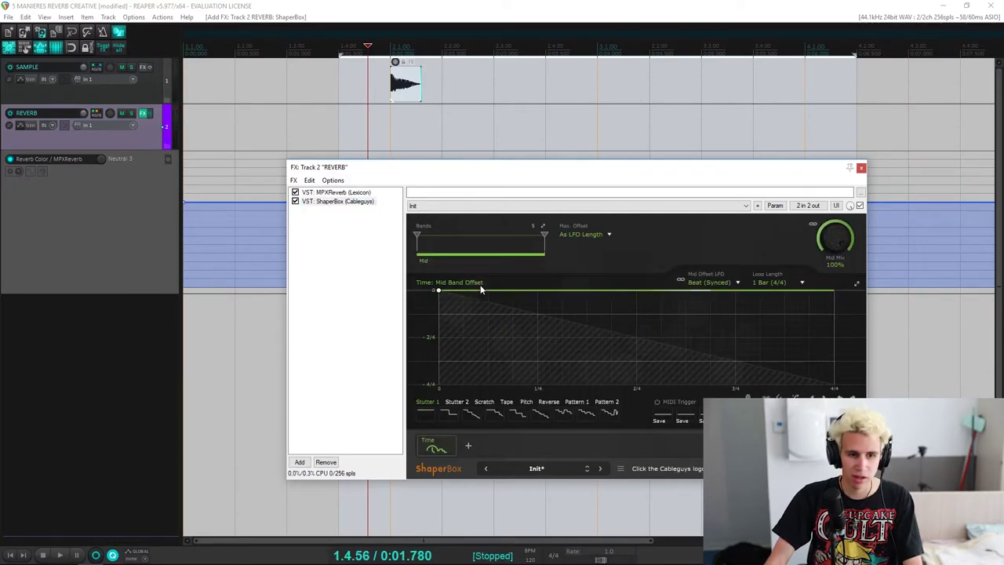
click(534, 403)
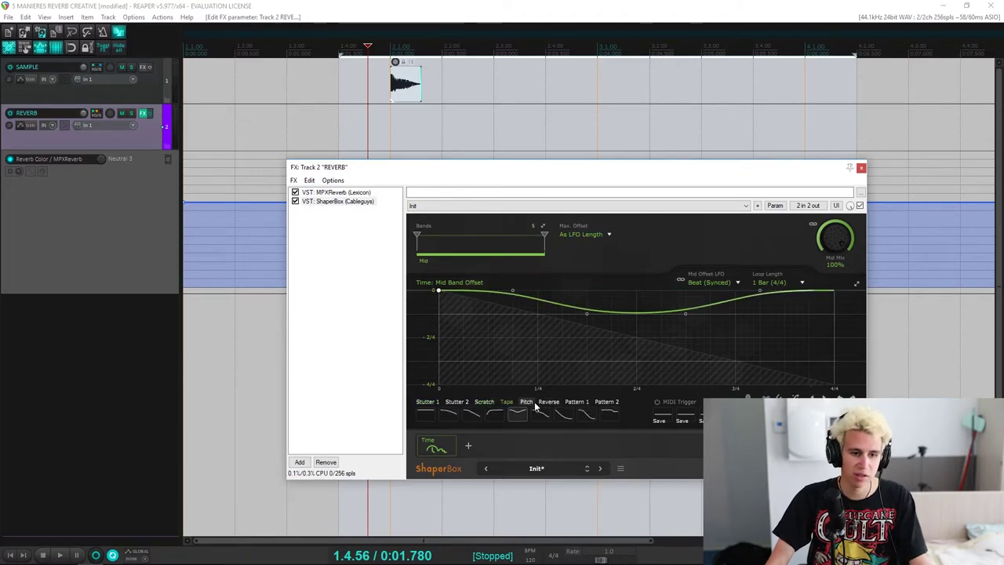
click(494, 415)
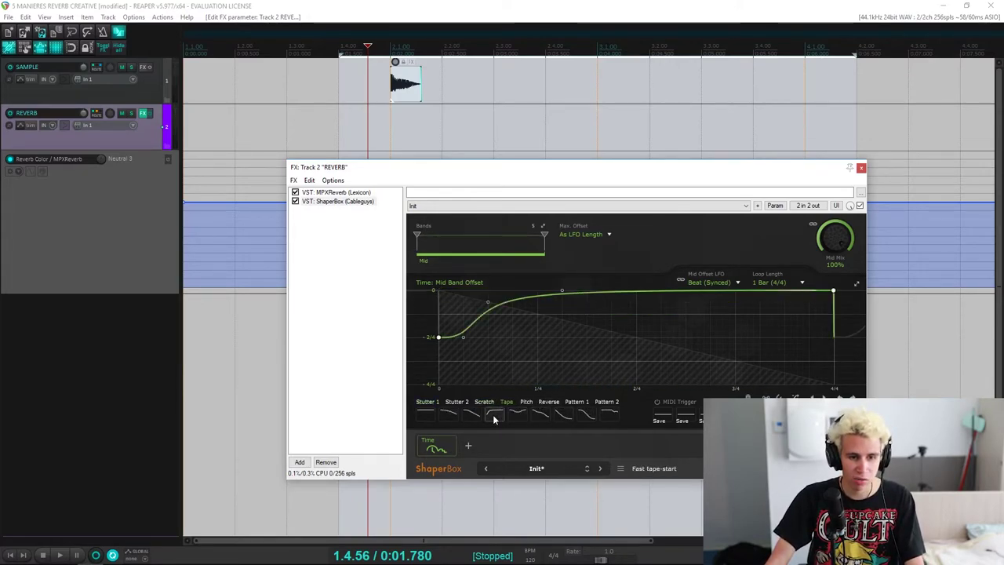
click(516, 417)
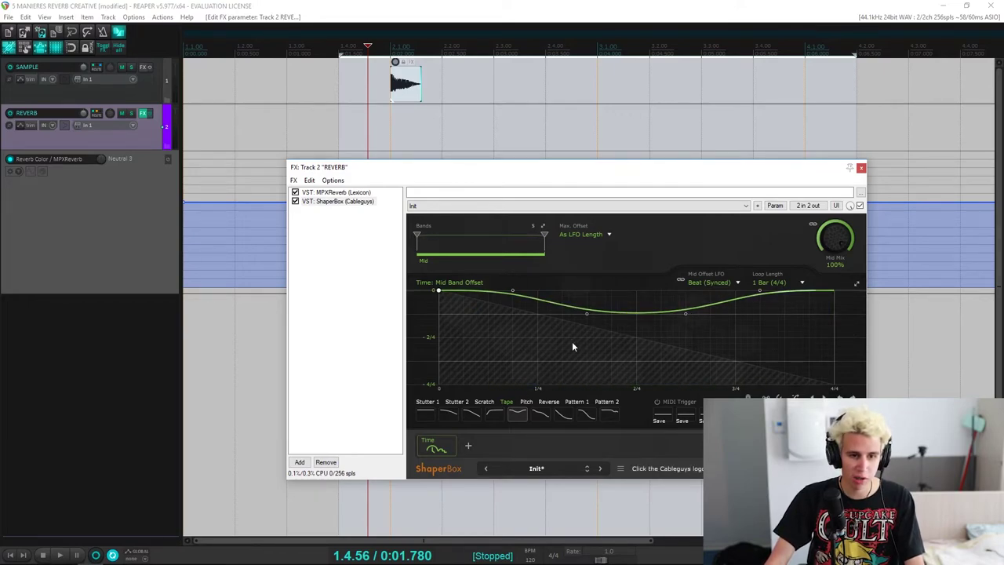
key(space)
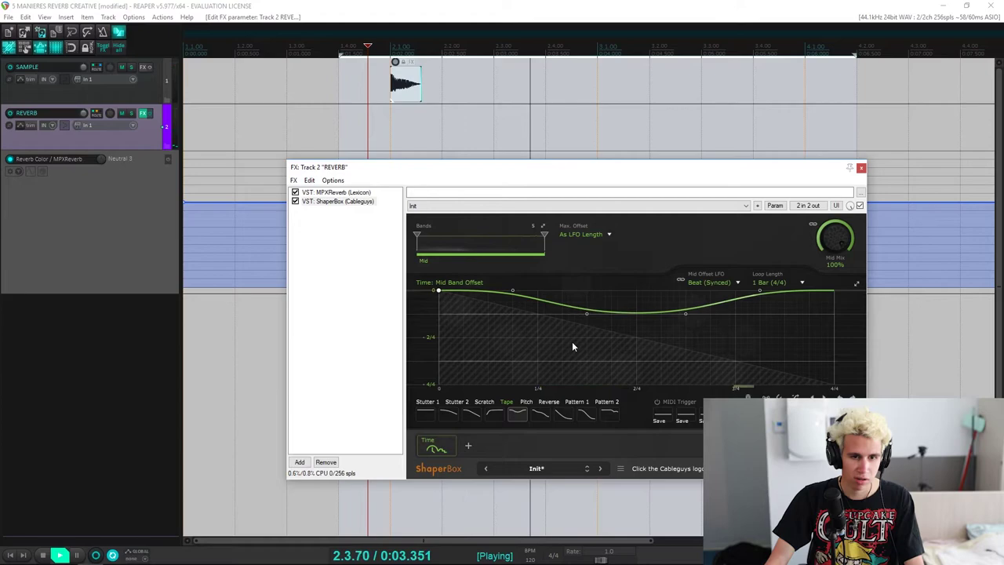
key(space)
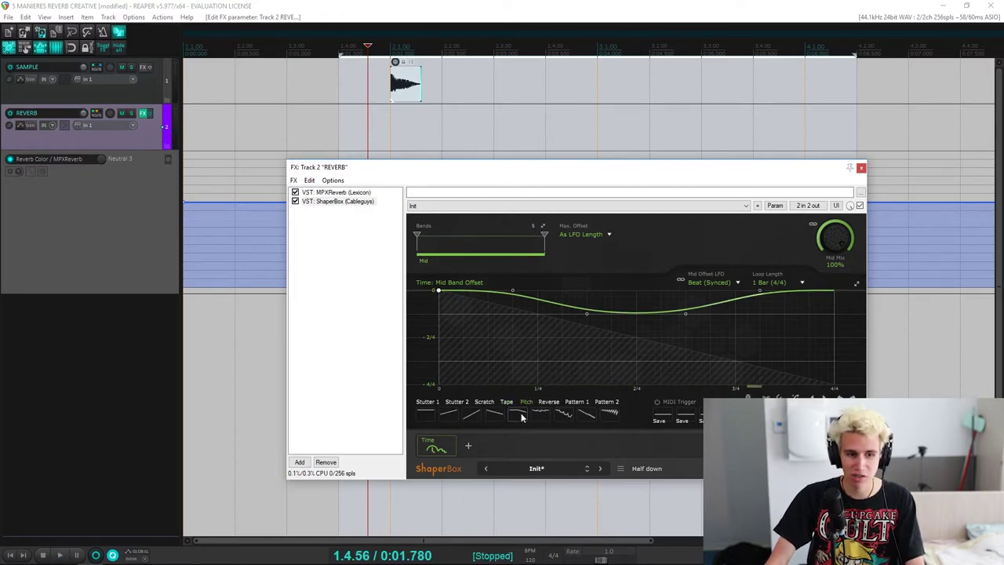
Apply the descending stepped shape from the Pitch presets to the Time curve and play the sample
click(588, 414)
key(space)
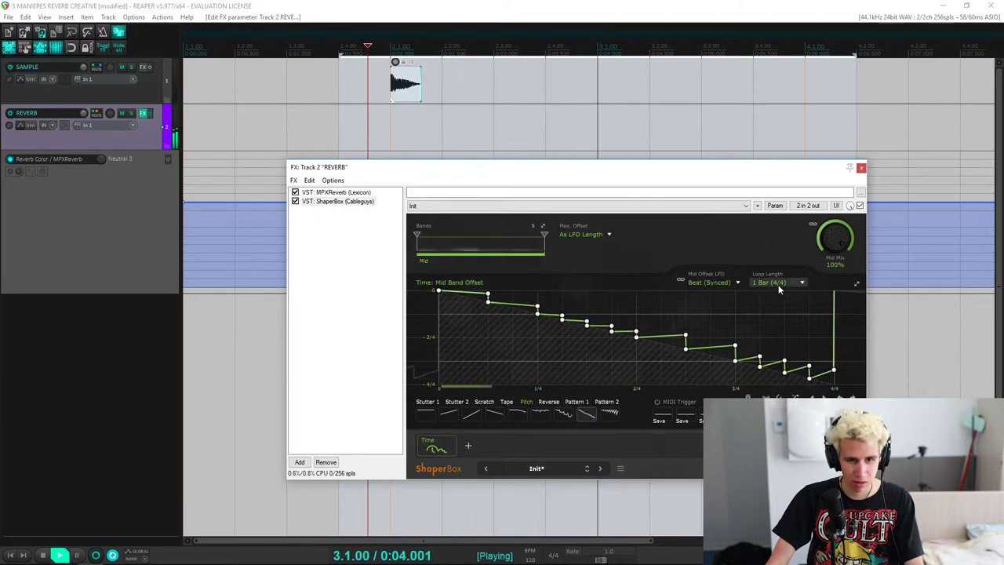
key(space)
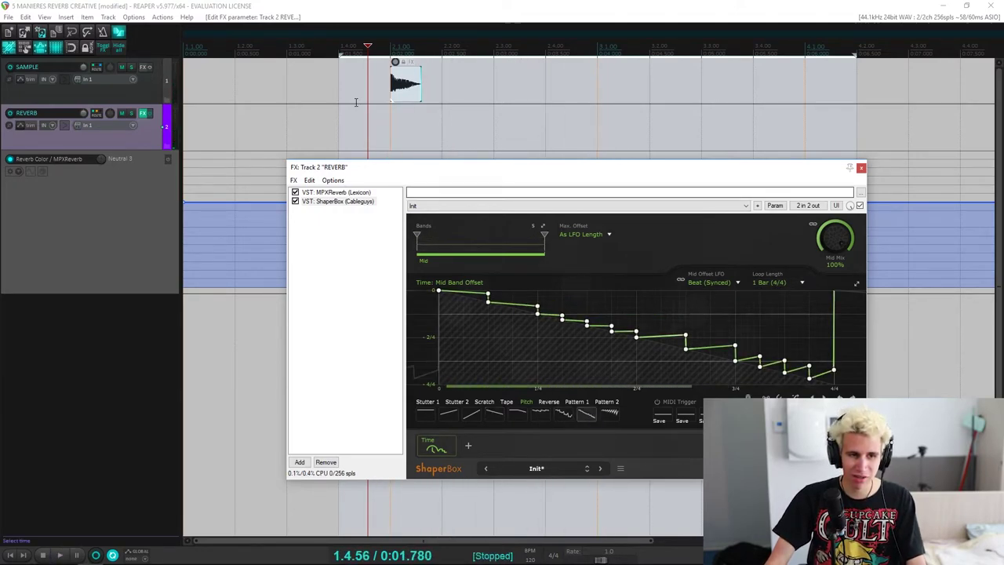
Add a Volume shaper after the Time shaper in ShaperBox
scroll(374, 99, up, 2)
scroll(623, 106, down, 1)
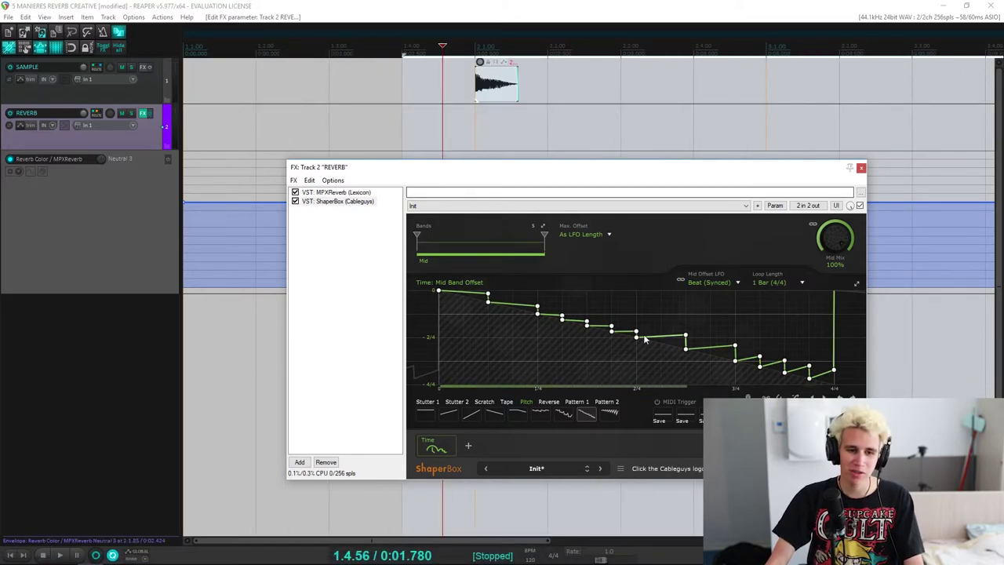
click(468, 446)
click(721, 287)
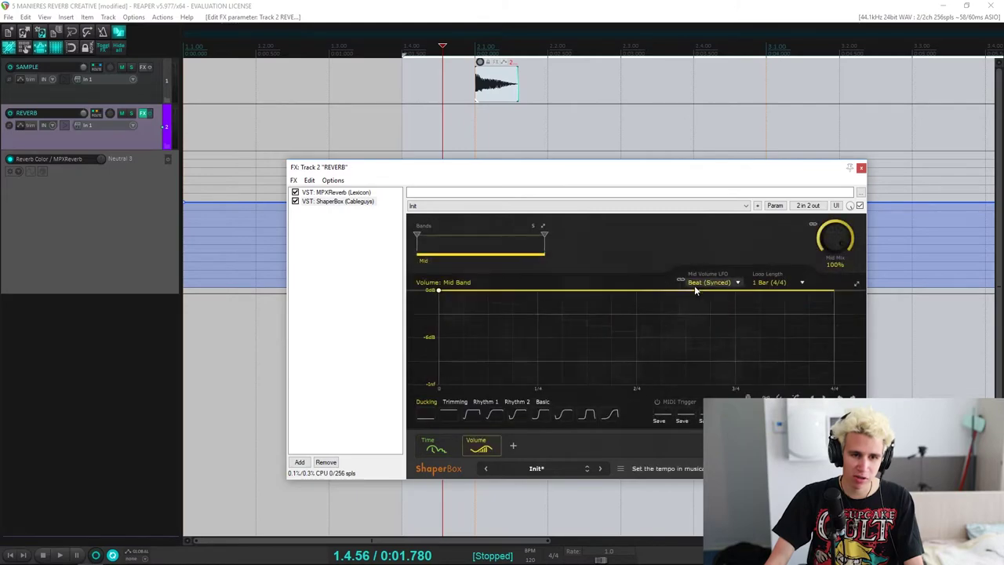
Draw six one-step drops down to -Inf along the flat Volume curve to form an irregular rhythmic gate pattern
right_click(473, 320)
click(507, 344)
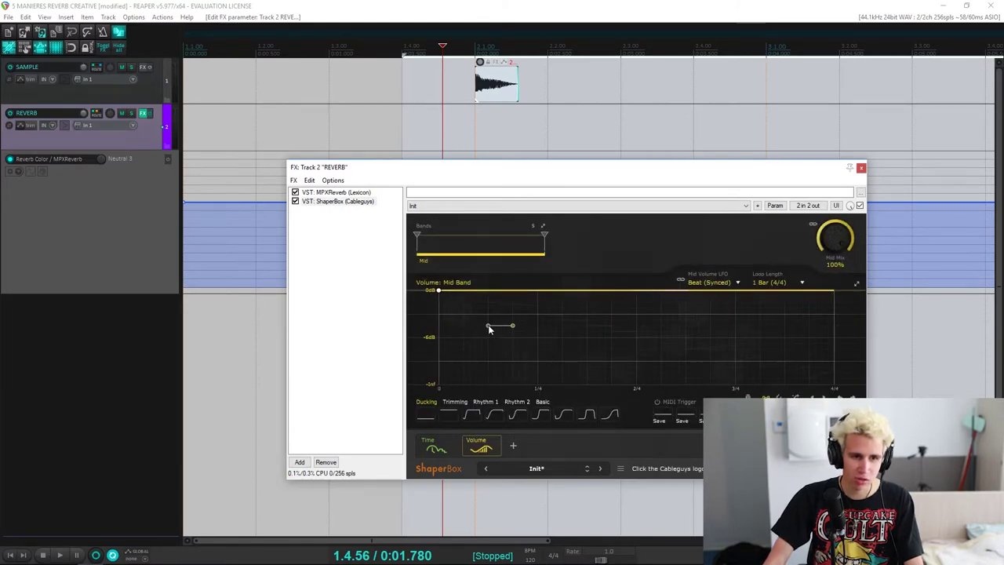
drag(475, 317, 480, 392)
click(531, 342)
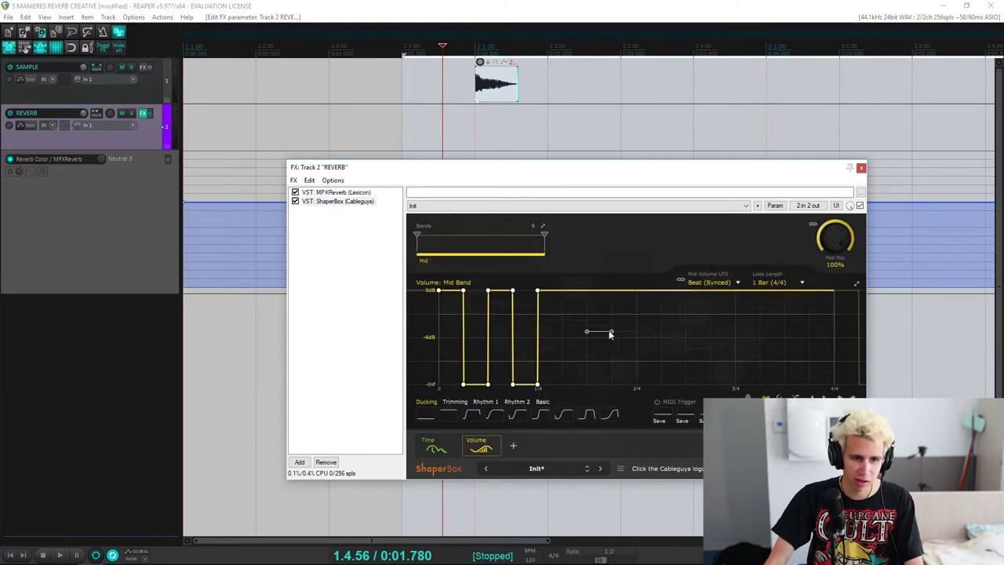
click(608, 332)
click(675, 336)
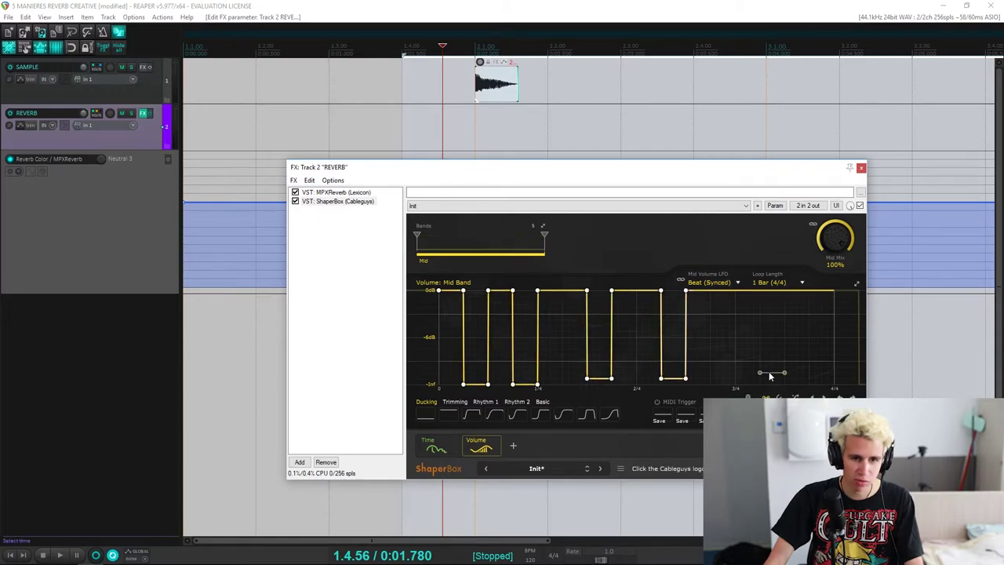
click(723, 346)
click(797, 334)
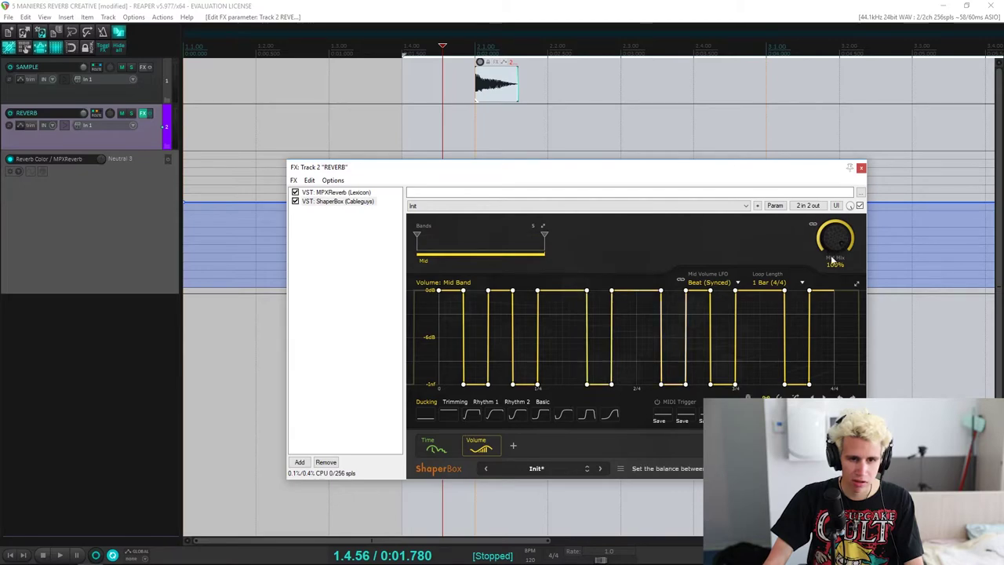
Set the Volume shaper's loop length to 1/2 and play the sample
click(772, 282)
click(777, 382)
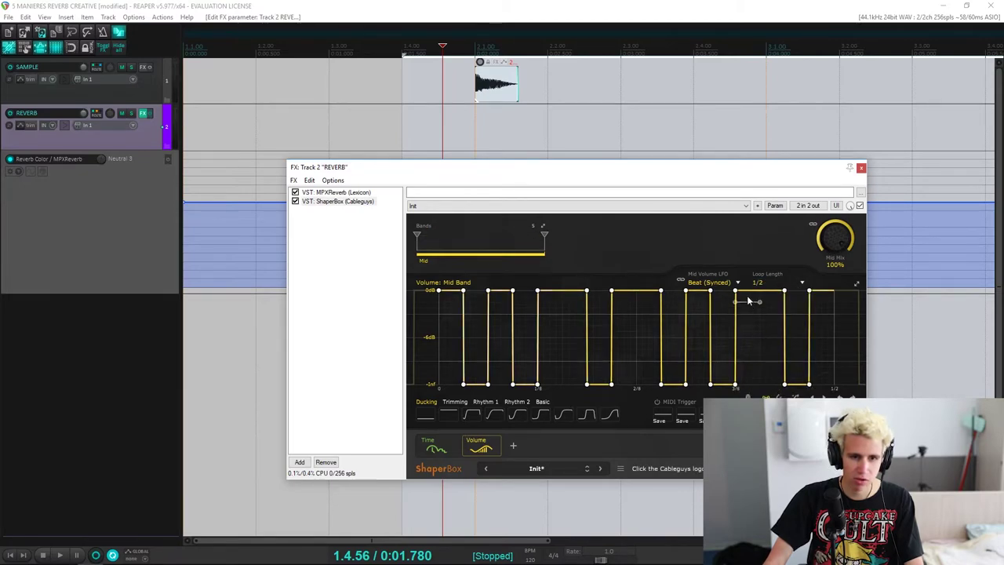
key(space)
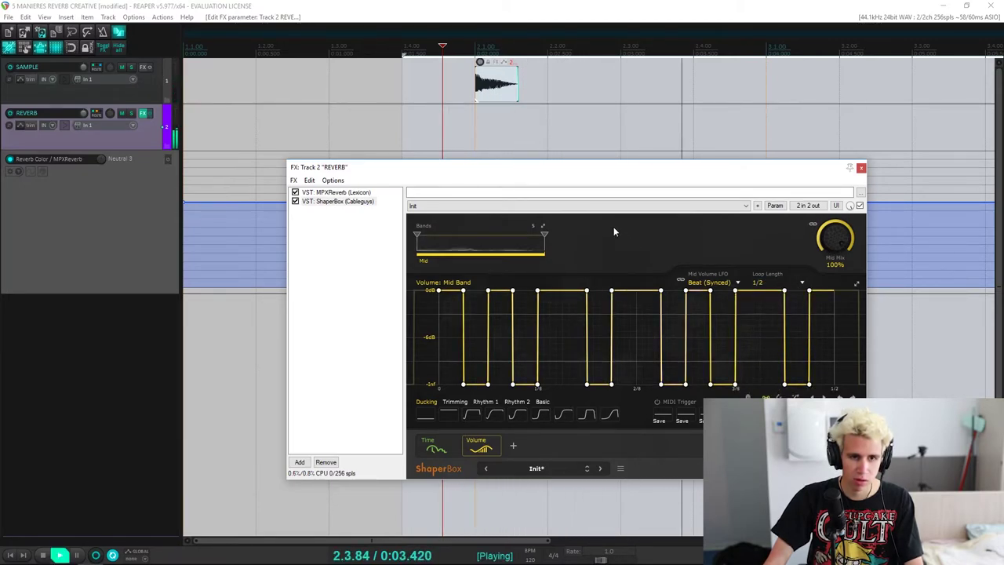
key(space)
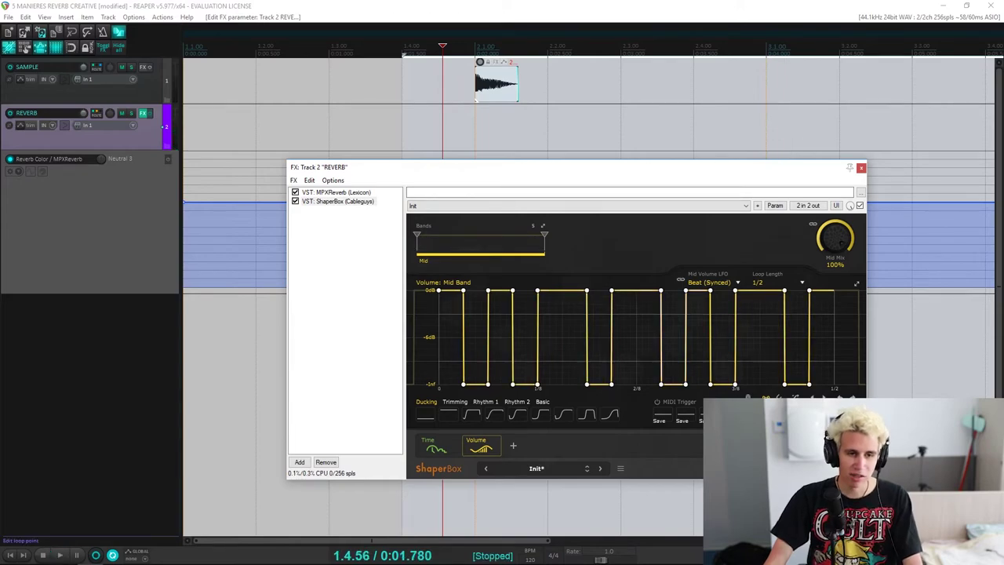
Add a new track below the REVERB track and insert Audio Ease's Altiverb 7 on it
scroll(524, 87, down, 2)
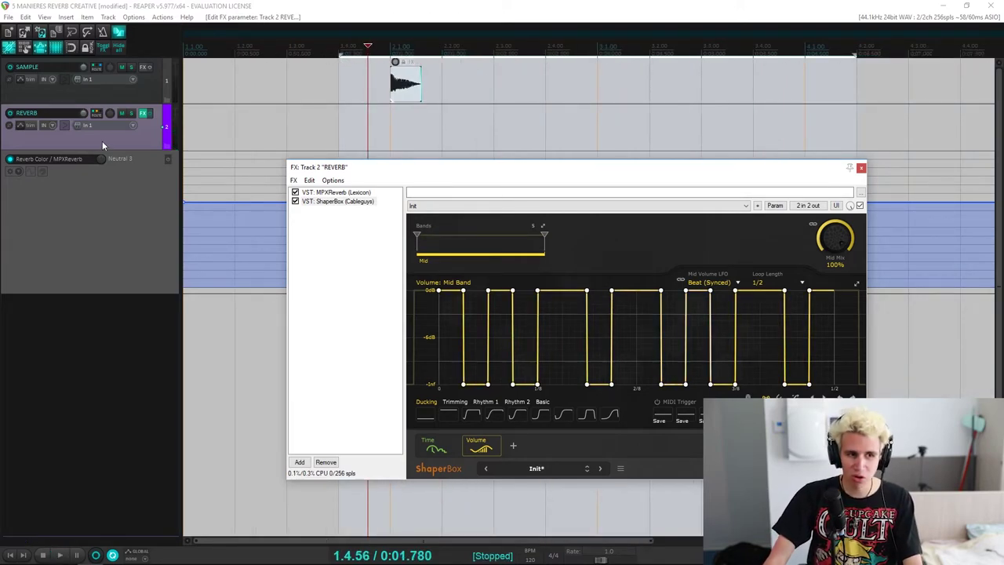
click(130, 142)
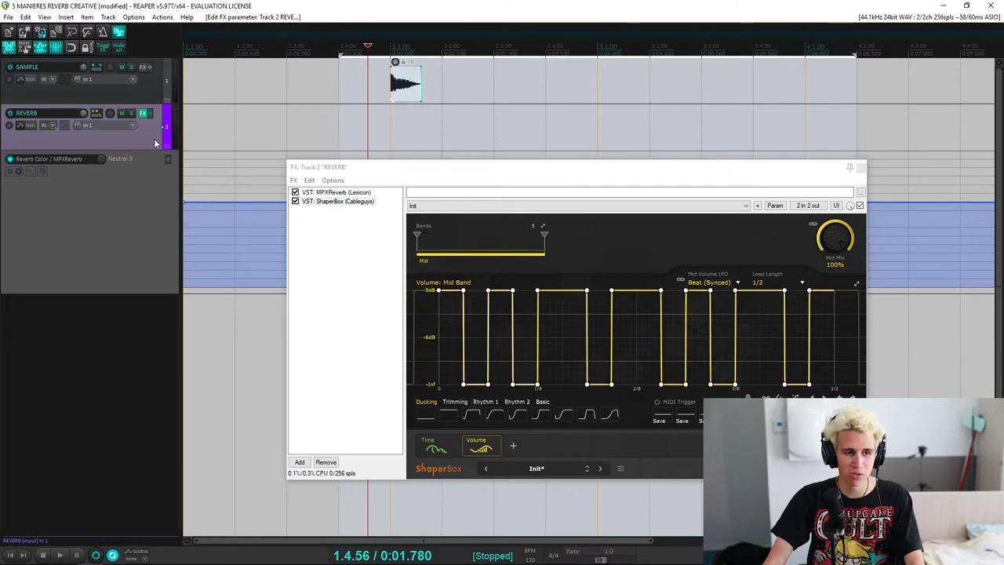
key(ctrl+t)
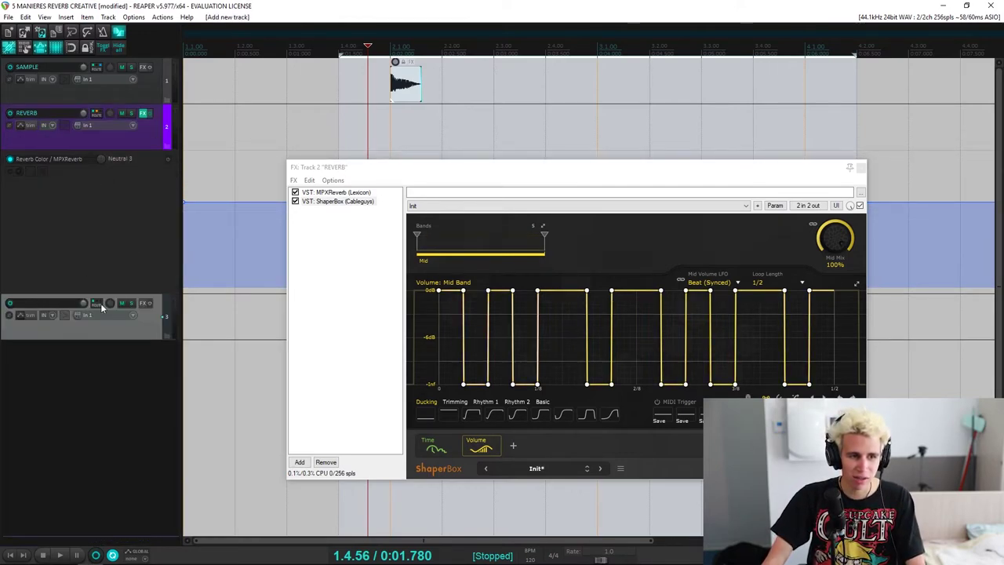
click(145, 303)
scroll(495, 317, down, 6)
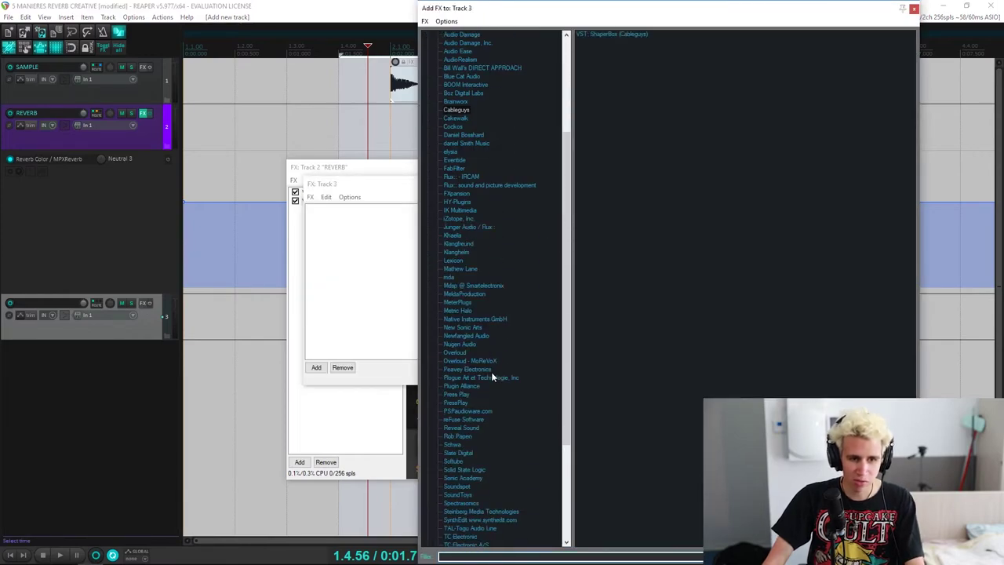
scroll(465, 289, down, 5)
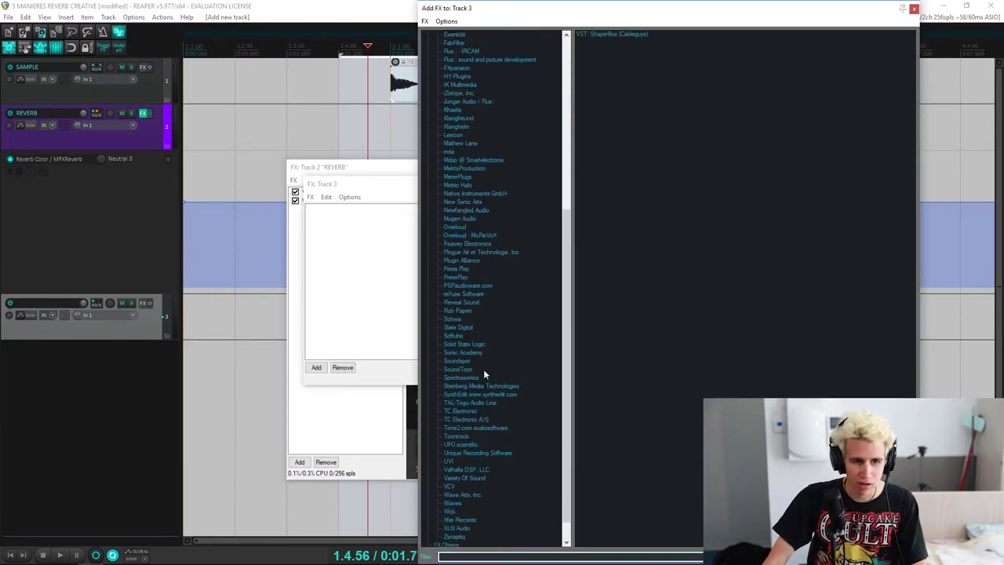
scroll(476, 421, up, 8)
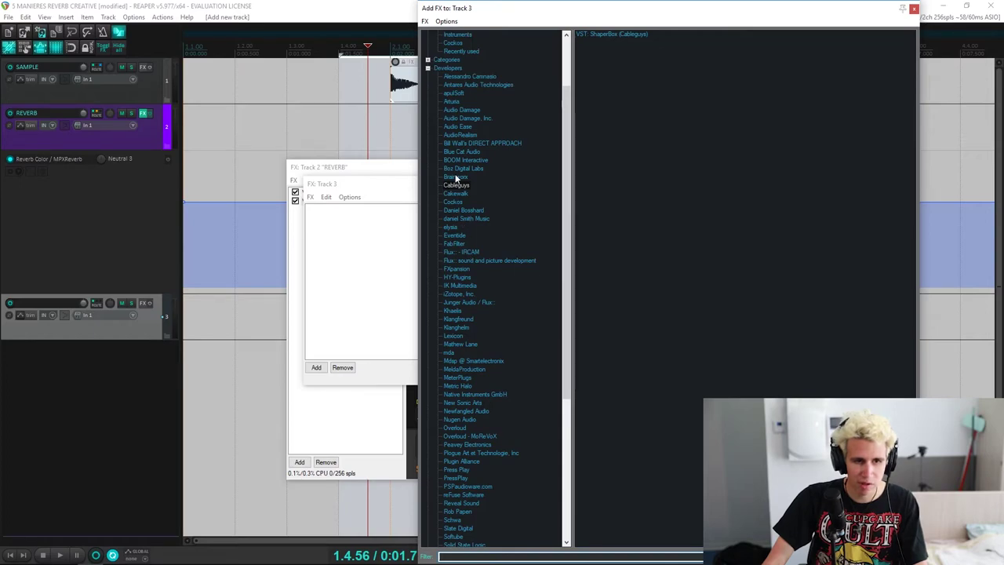
scroll(457, 178, up, 3)
click(461, 202)
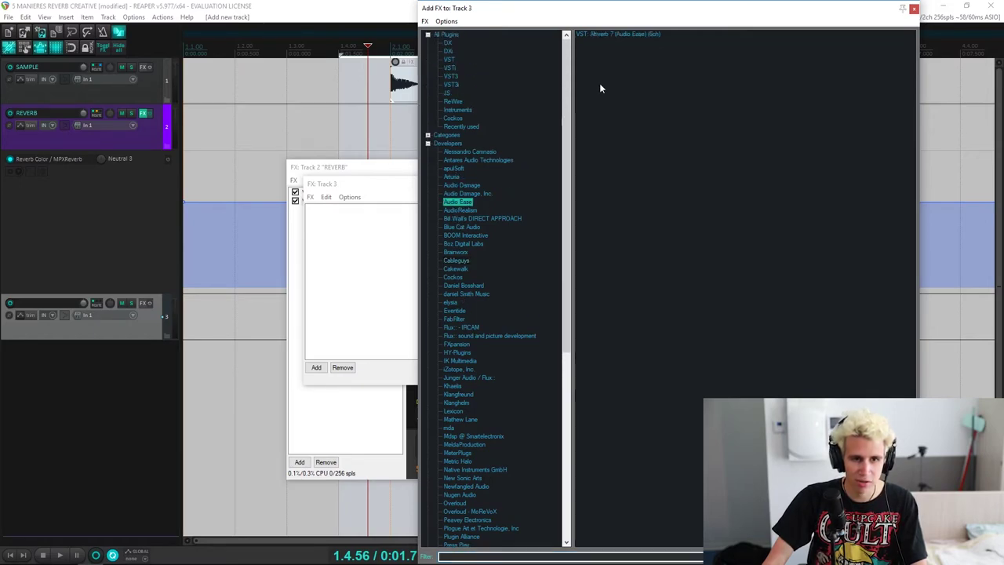
click(621, 36)
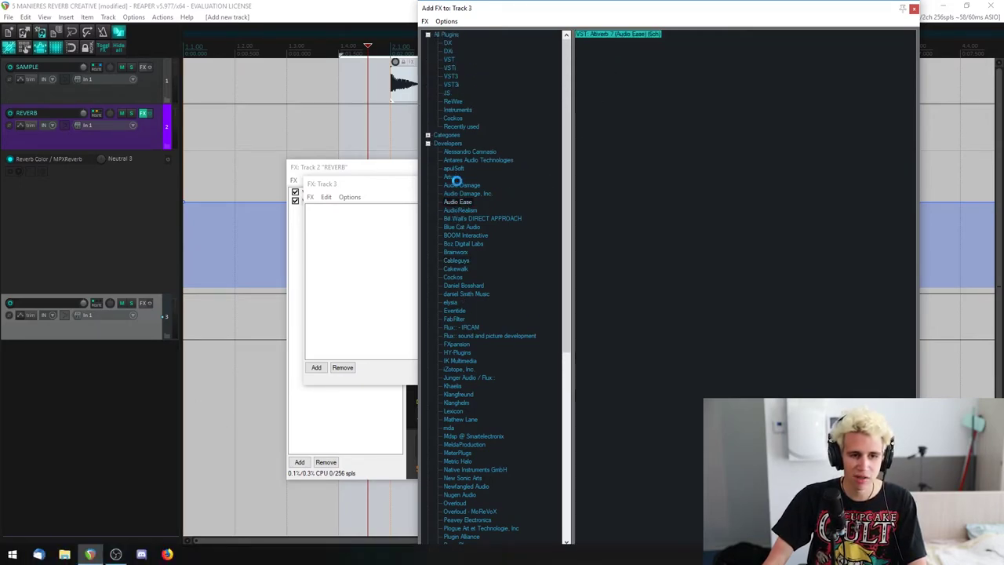
key(Return)
Send the REVERB track to track 3 with the send level at about -11 dB and play the sample
drag(457, 187, 344, 353)
click(112, 262)
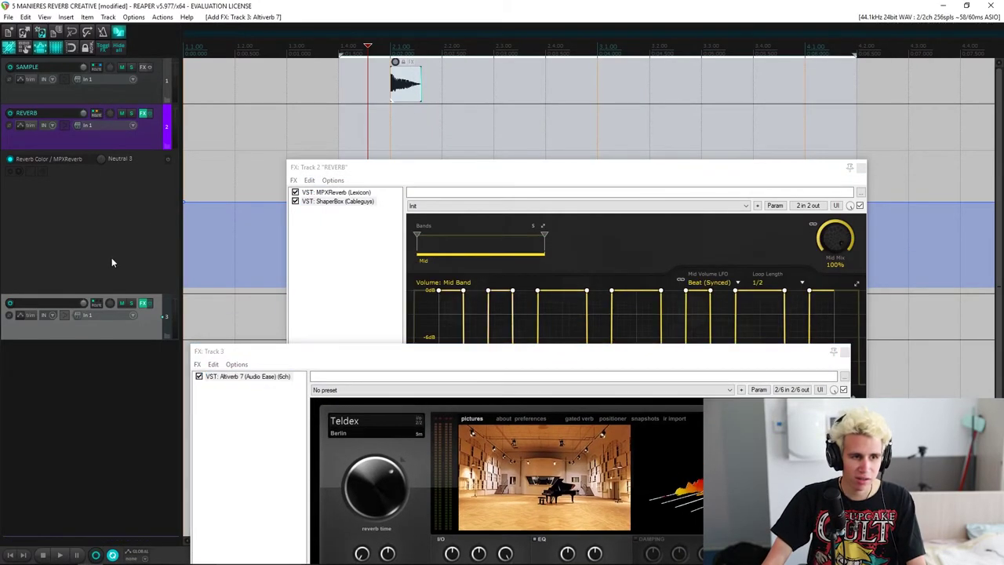
click(100, 304)
drag(172, 346, 153, 348)
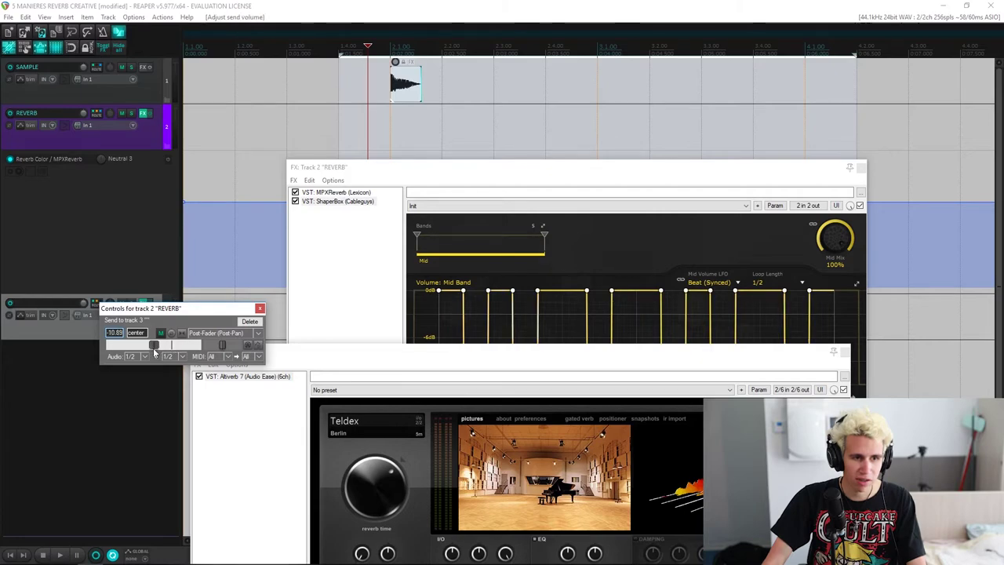
key(space)
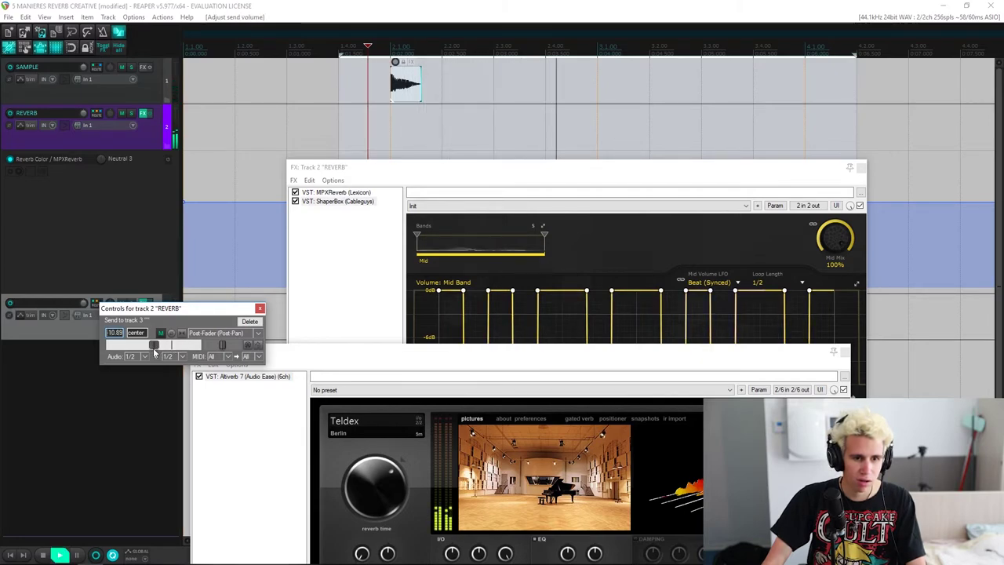
key(space)
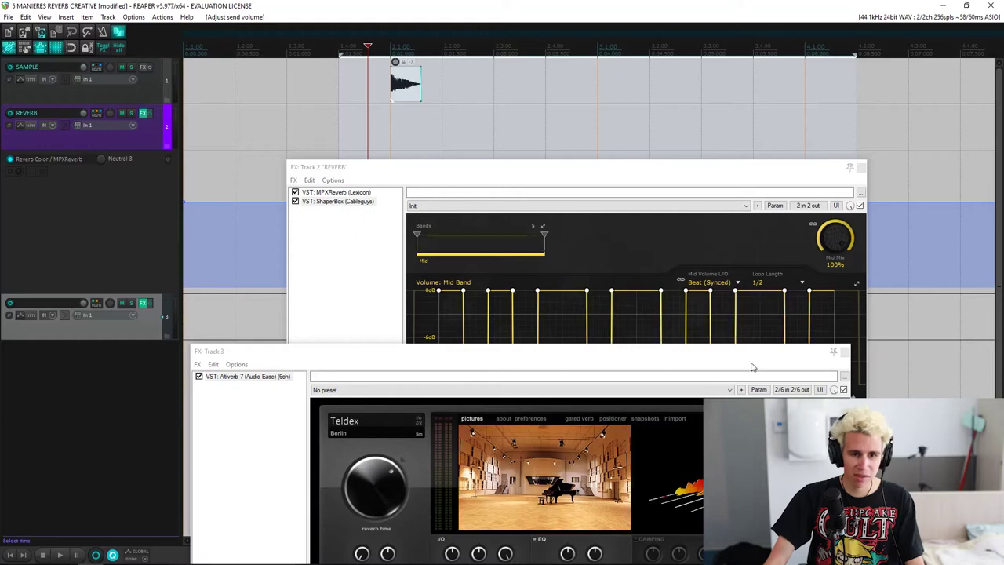
Close track 3's effects window and remove ShaperBox from the REVERB track's effect chain
click(847, 350)
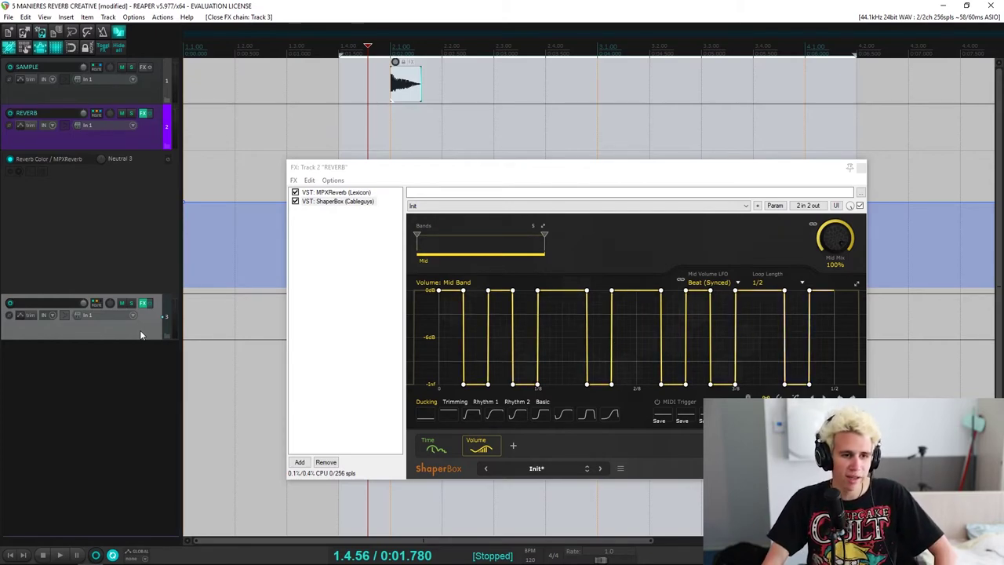
click(380, 259)
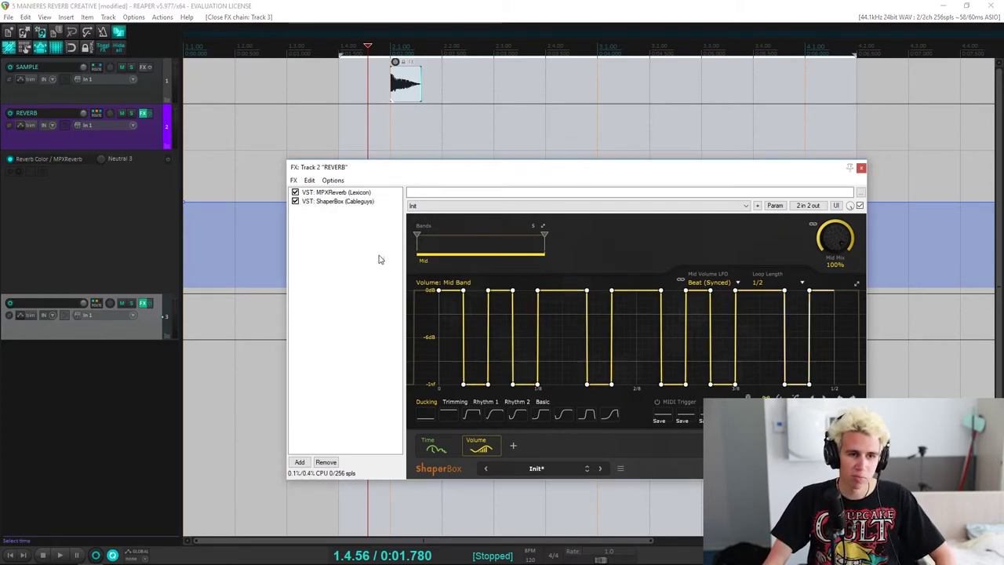
click(333, 202)
key(Delete)
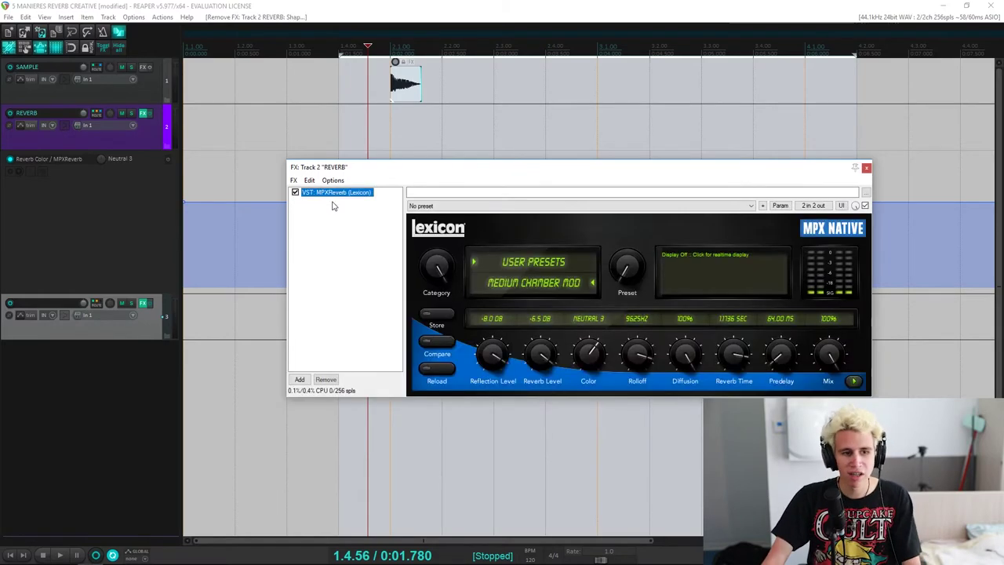
drag(397, 168, 394, 255)
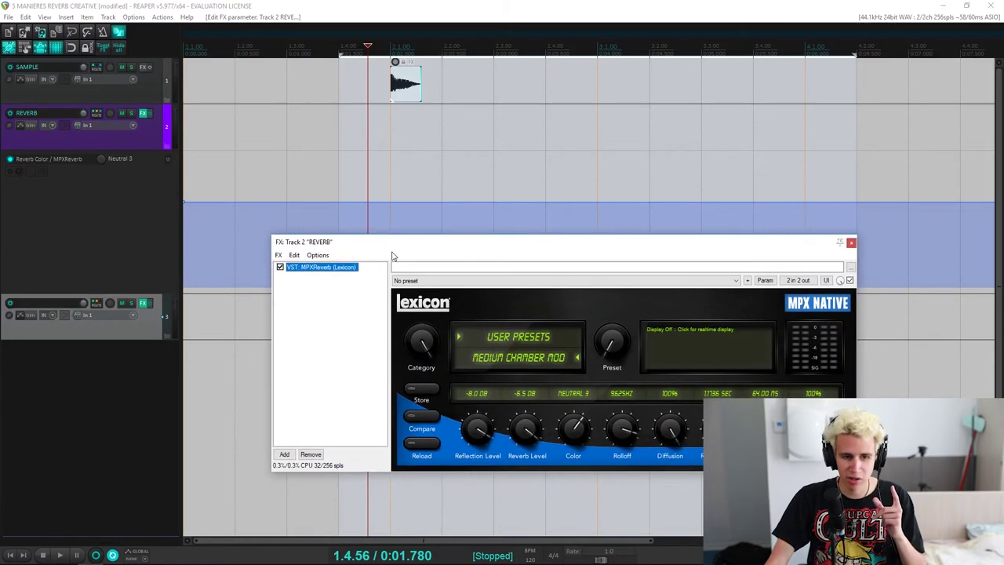
Delete track 3 together with its Altiverb reverb
click(141, 322)
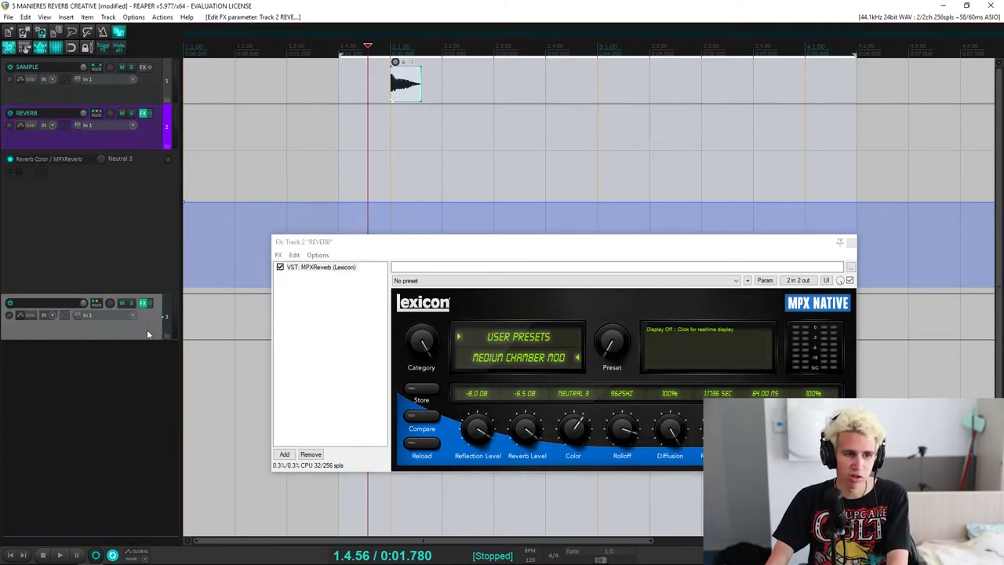
key(Delete)
key(Return)
drag(372, 242, 411, 248)
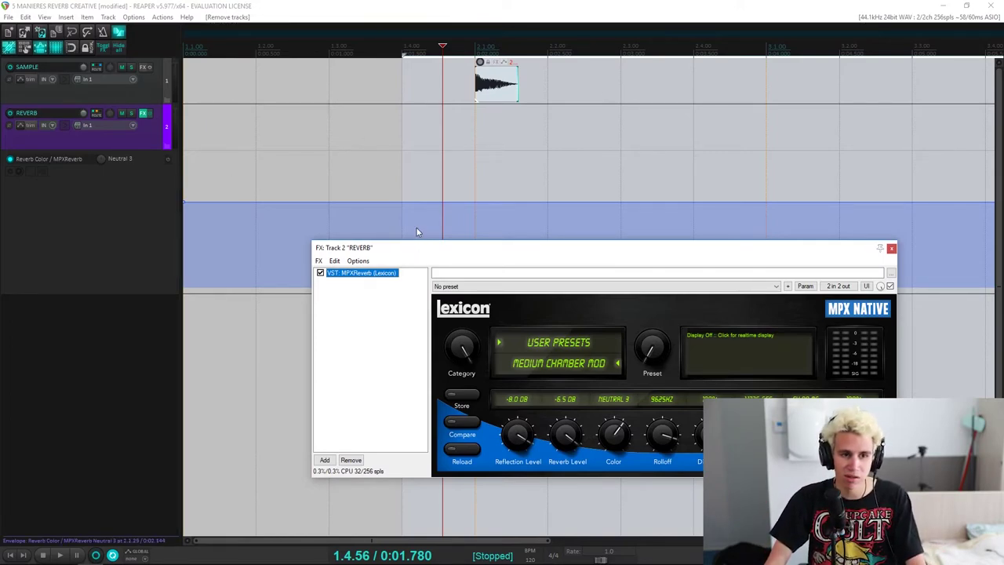
Filter the MeldaProduction plugins for "flang" and insert MFlanger after MPXReverb on the REVERB track
double_click(384, 311)
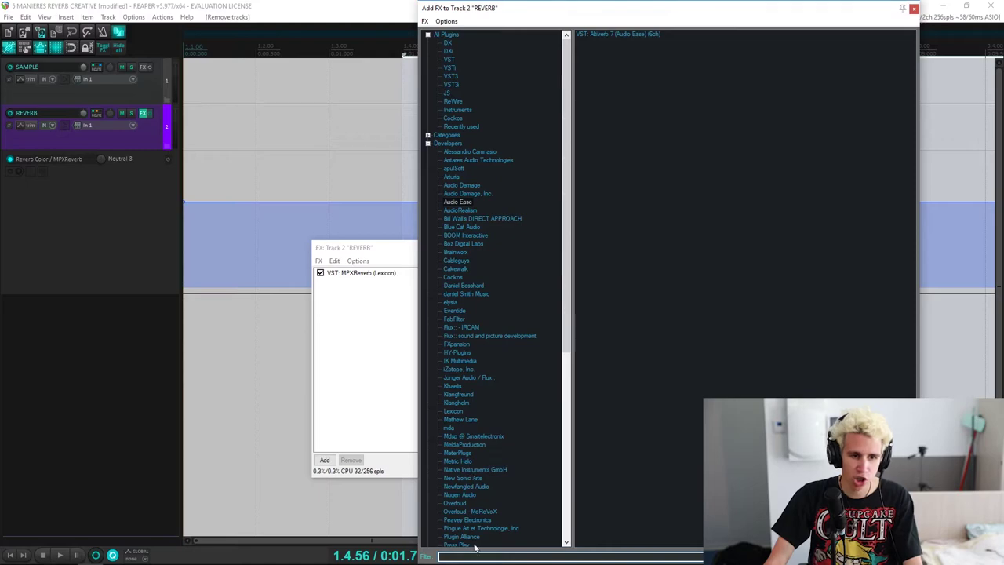
scroll(466, 429, down, 8)
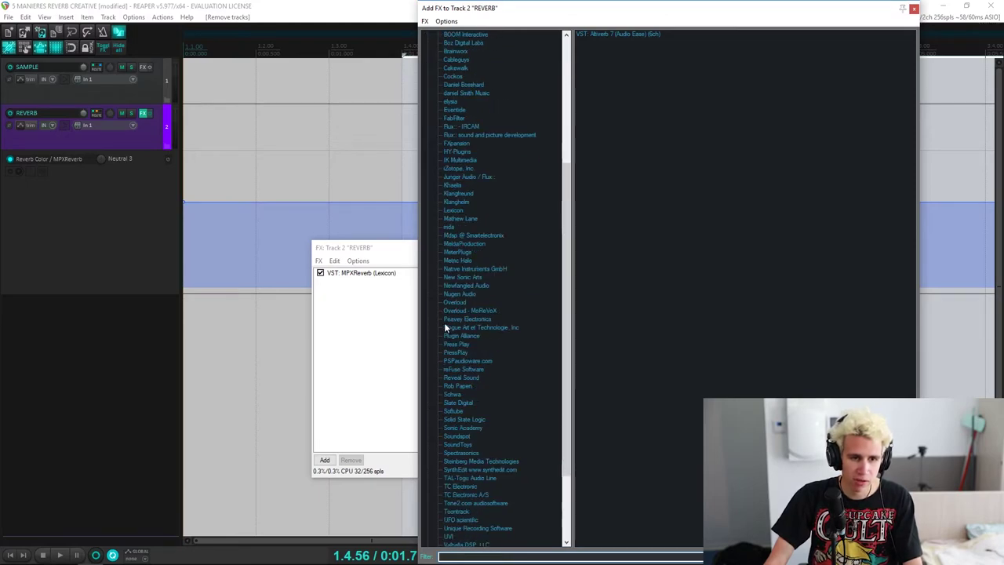
click(466, 244)
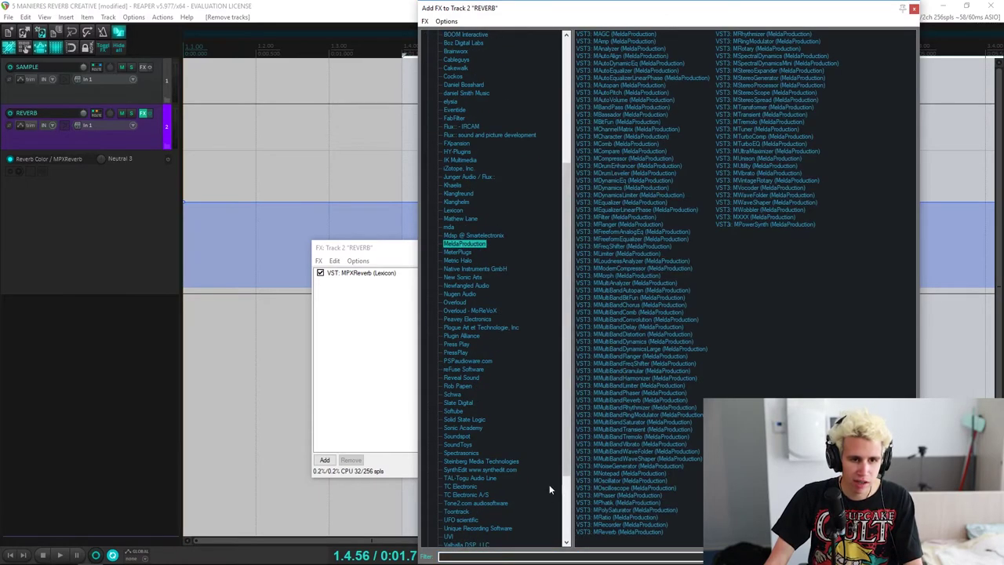
click(521, 555)
text(flan)
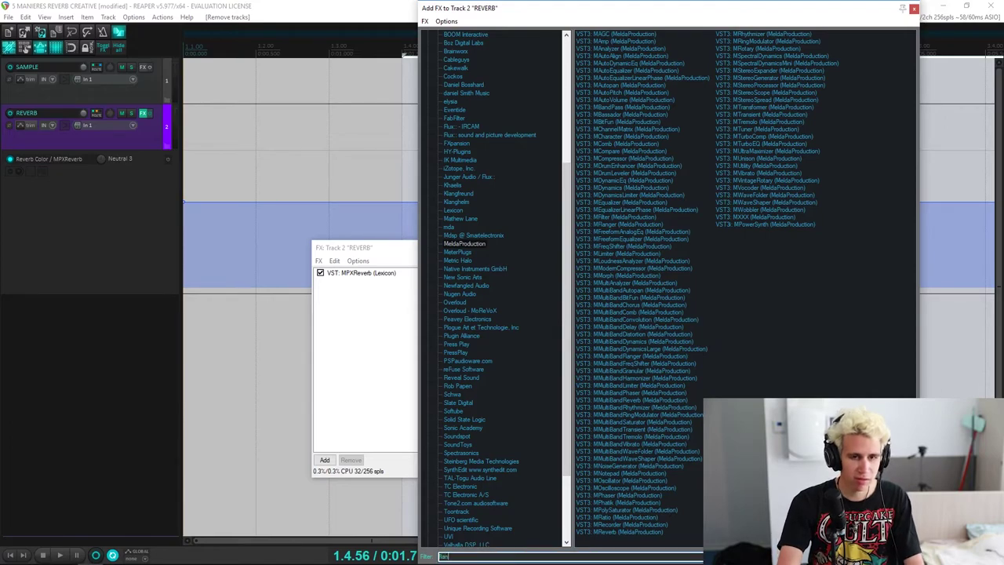
text(g)
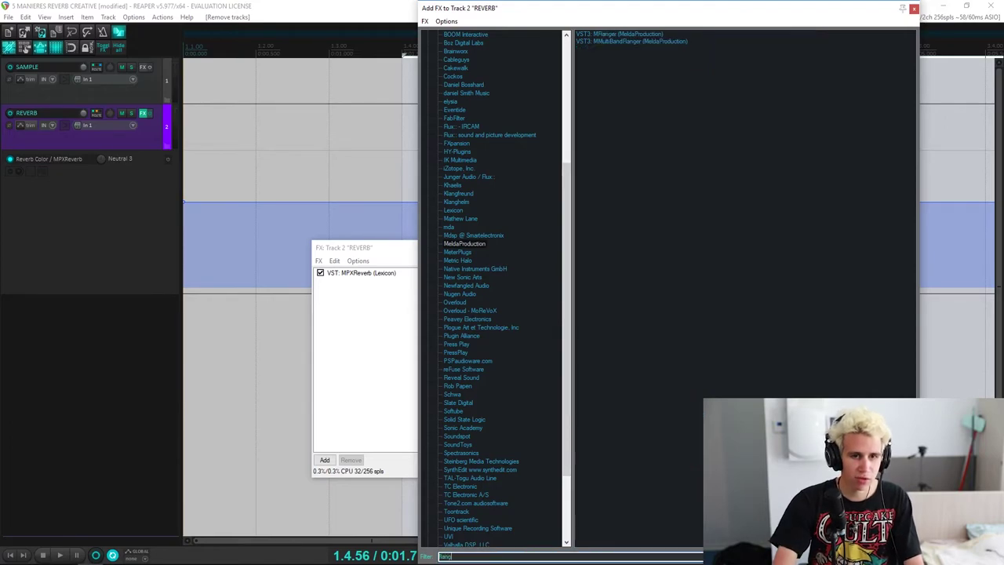
double_click(627, 34)
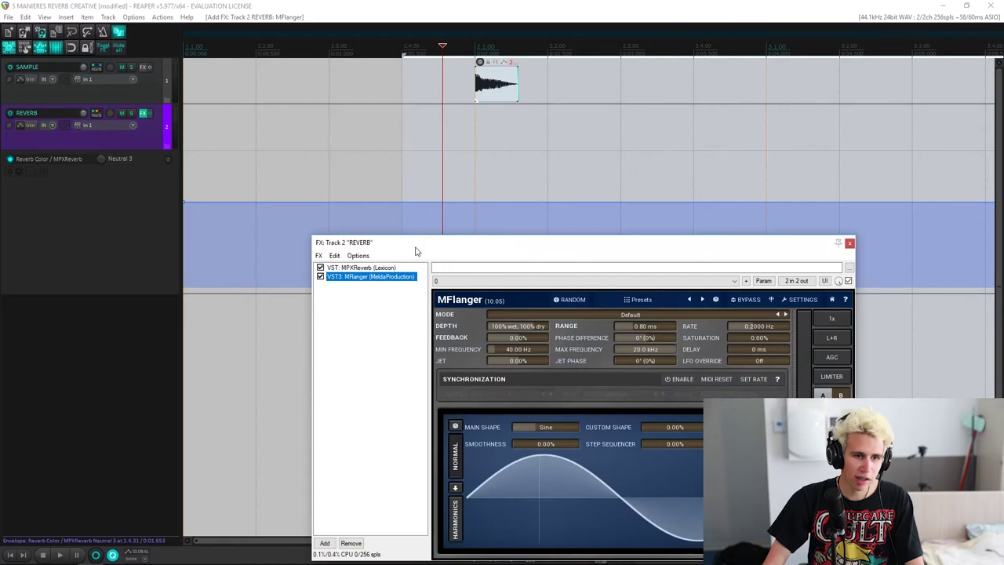
drag(416, 251, 449, 145)
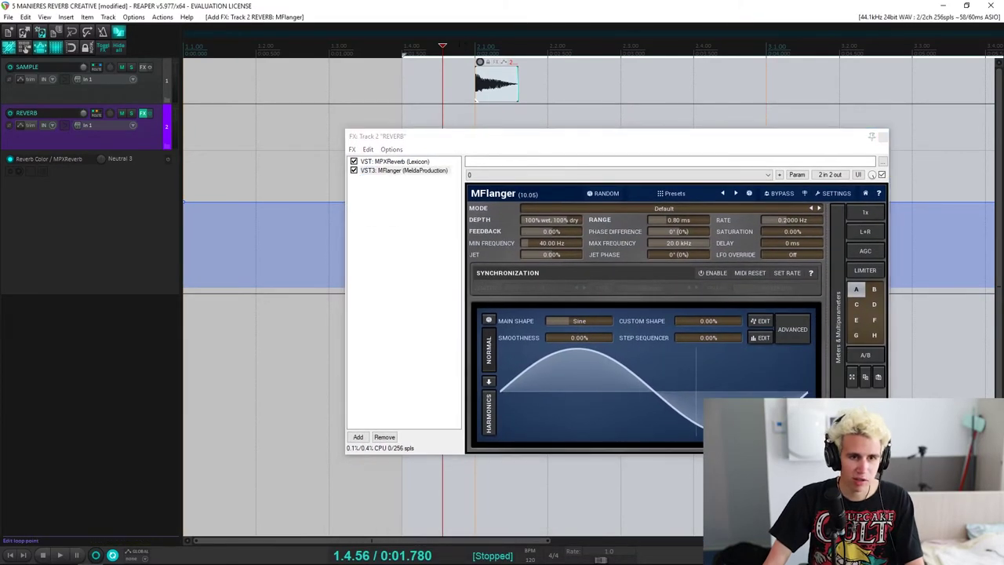
Play the sample from just before its start through MFlanger with its default settings
click(458, 54)
key(space)
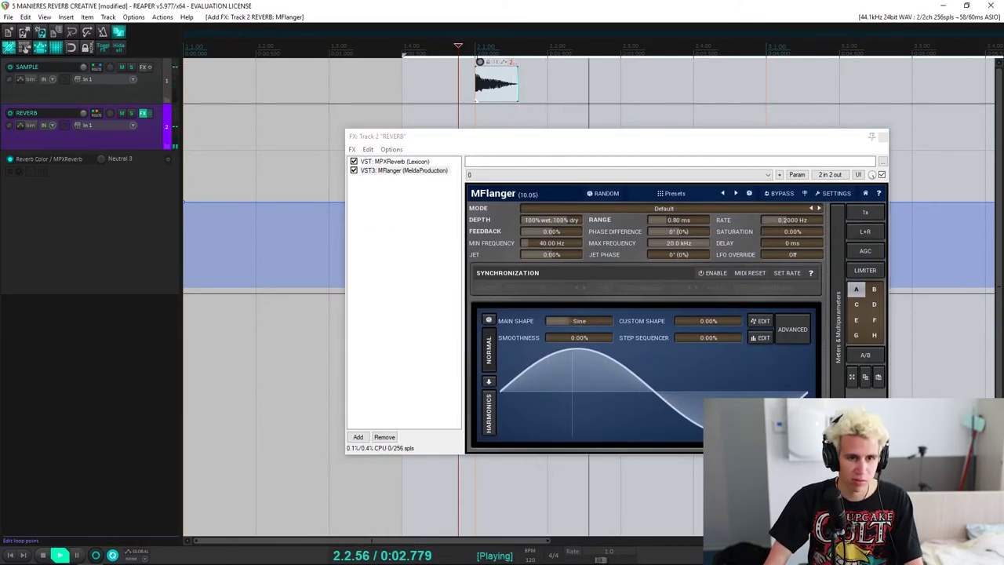
key(space)
click(442, 53)
key(space)
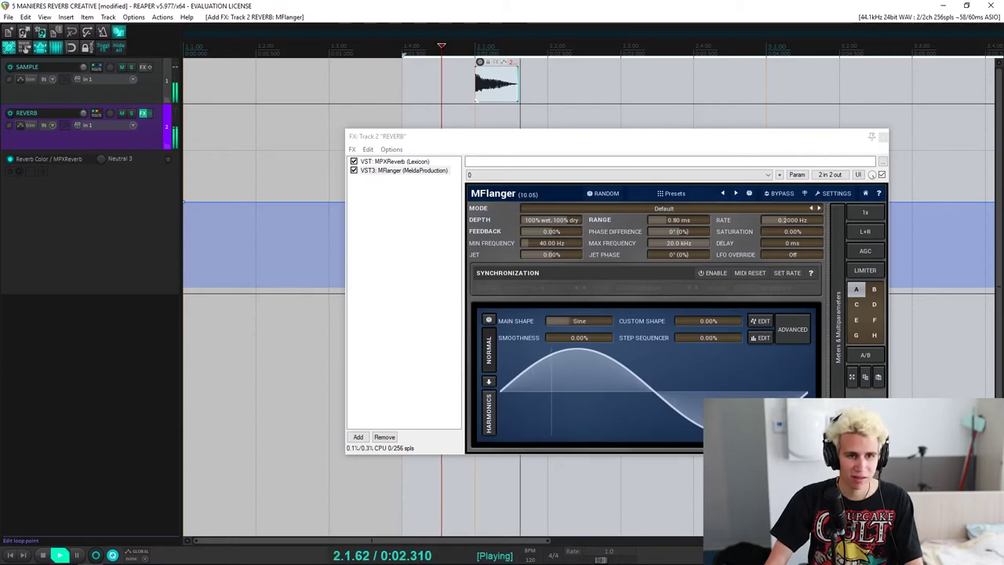
key(space)
Compare the reverb's playback with MFlanger bypassed and with it re-enabled
click(357, 172)
key(space)
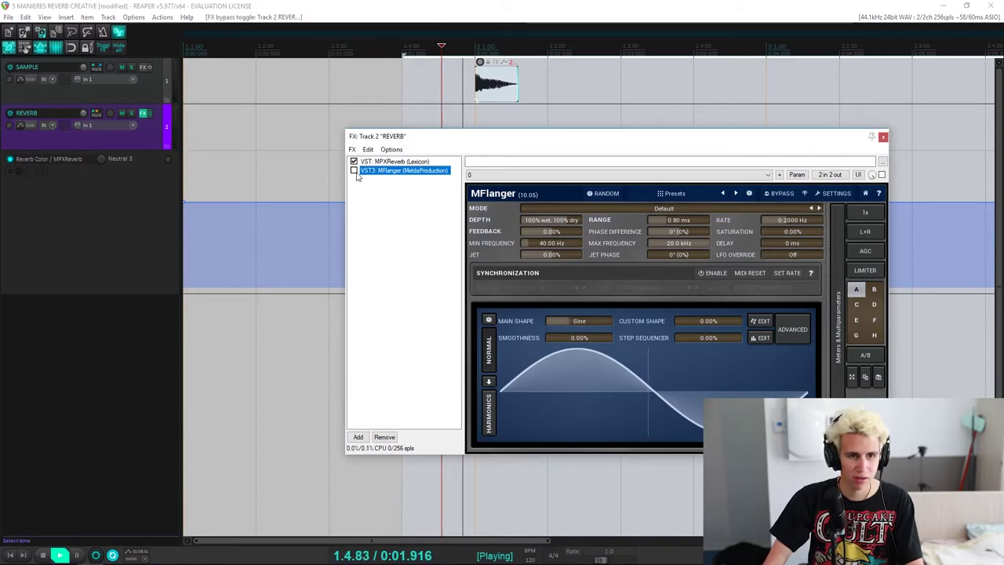
key(space)
key(space)
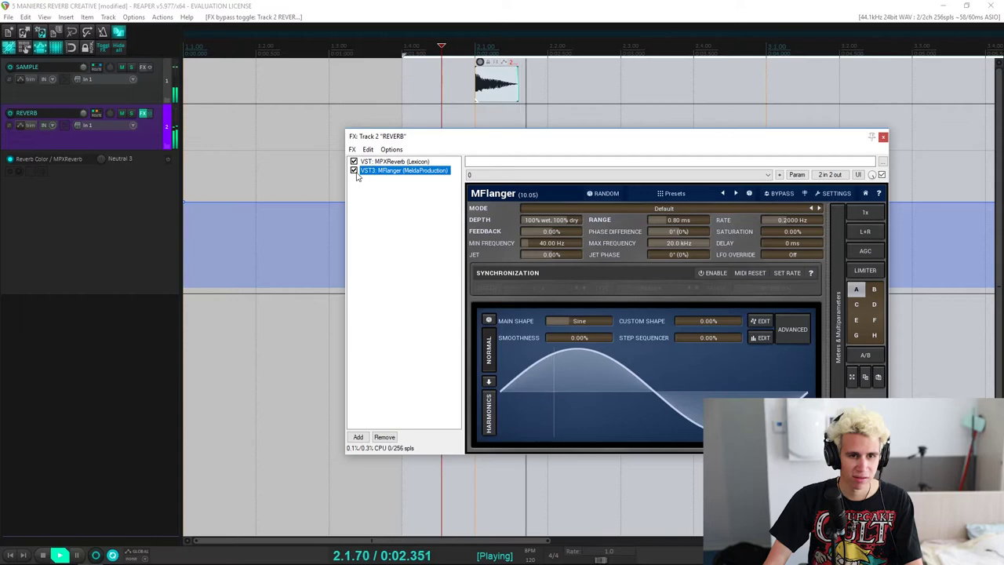
key(space)
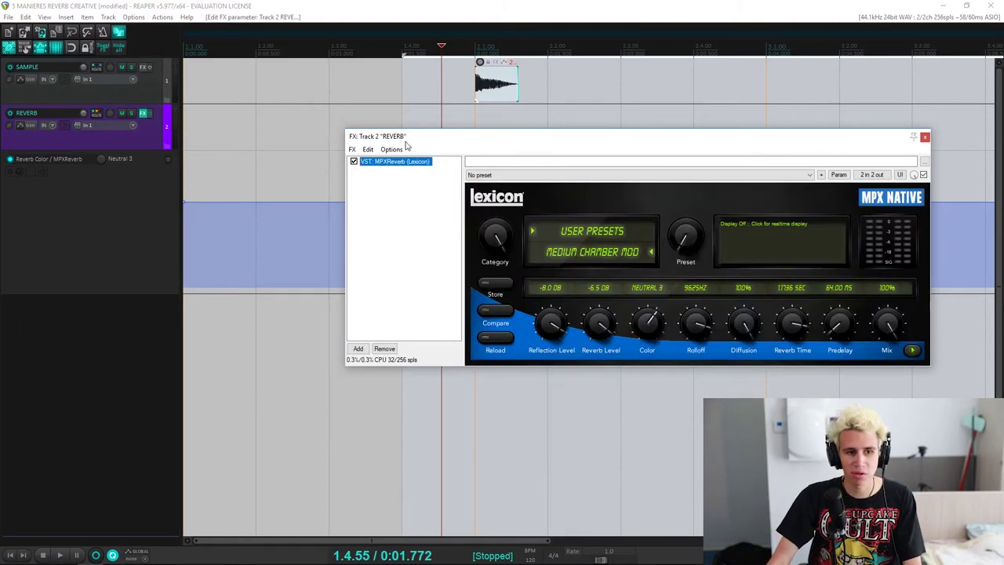
Close the REVERB track's effects window and reduce the height of the tracks in the arrangement
drag(407, 146, 399, 233)
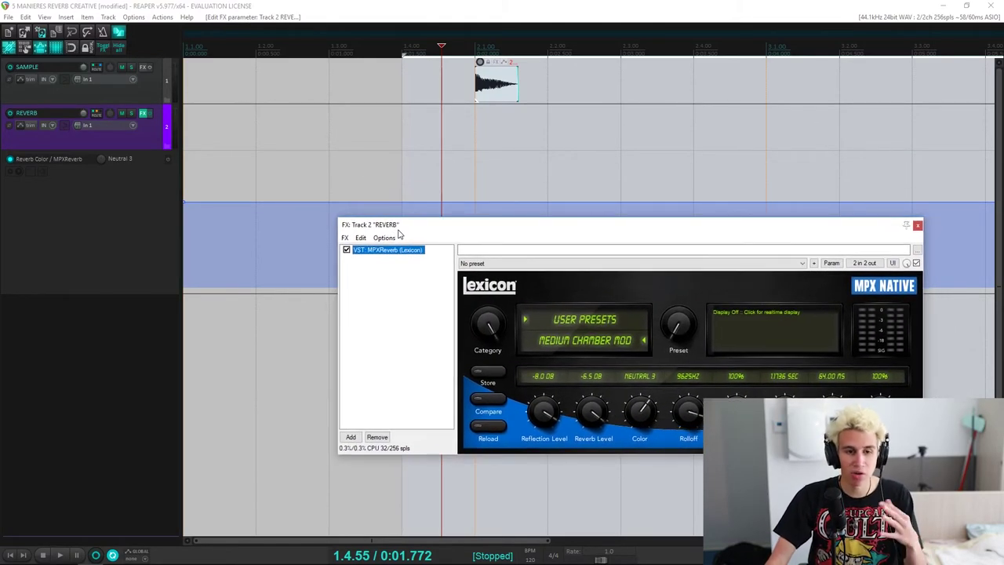
scroll(408, 137, down, 4)
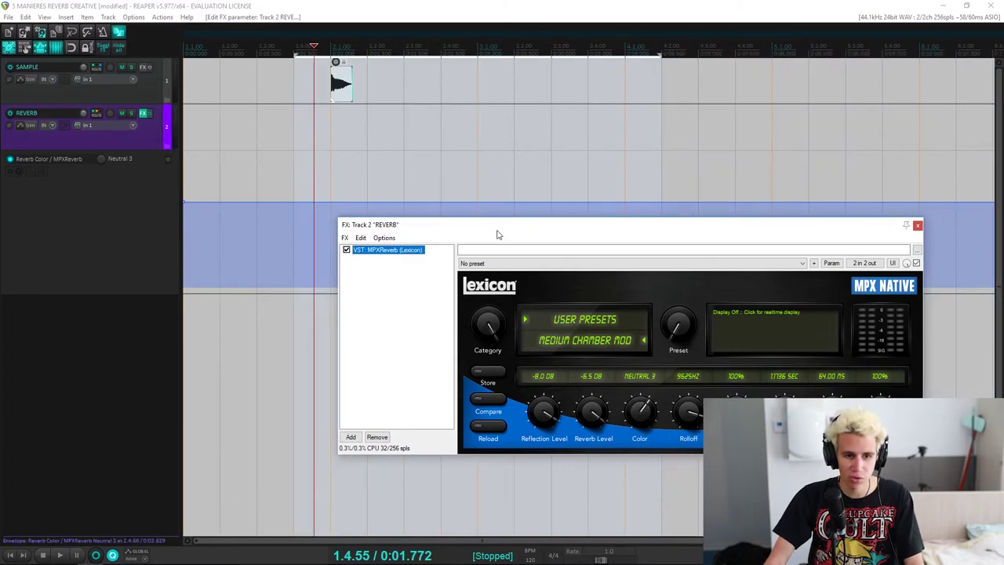
click(917, 226)
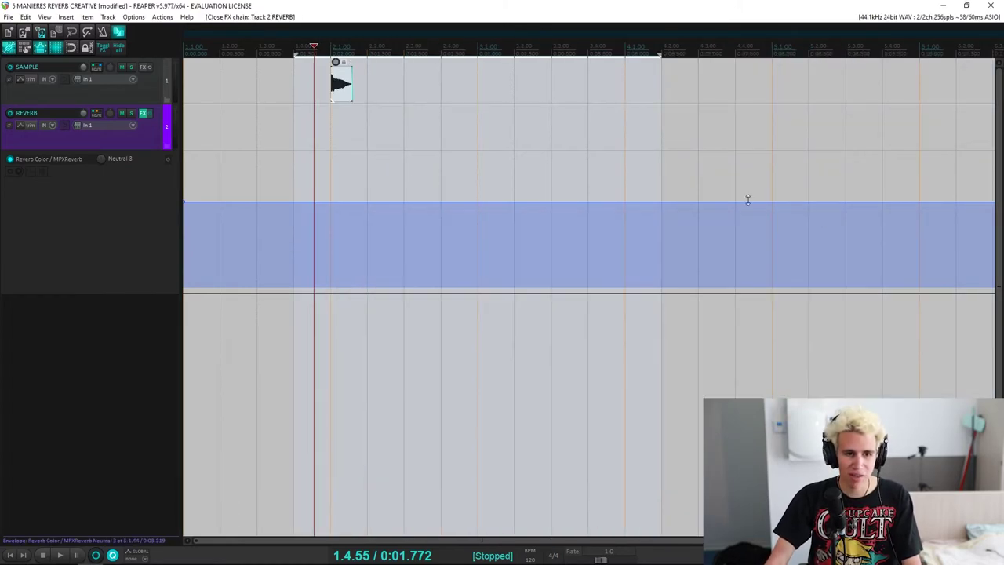
scroll(321, 177, right, 2)
scroll(338, 179, up, 2)
scroll(615, 110, down, 2)
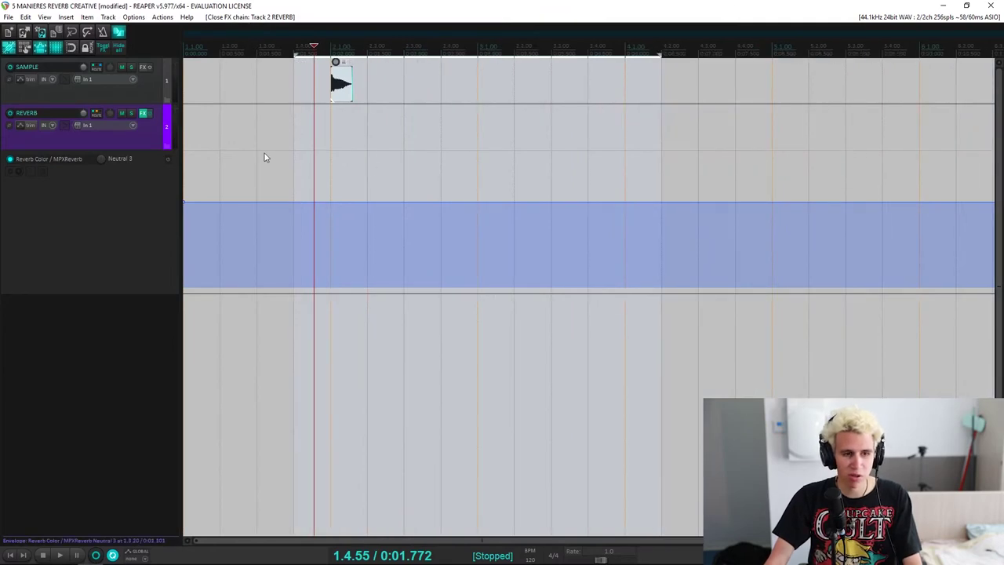
scroll(337, 132, up, 2)
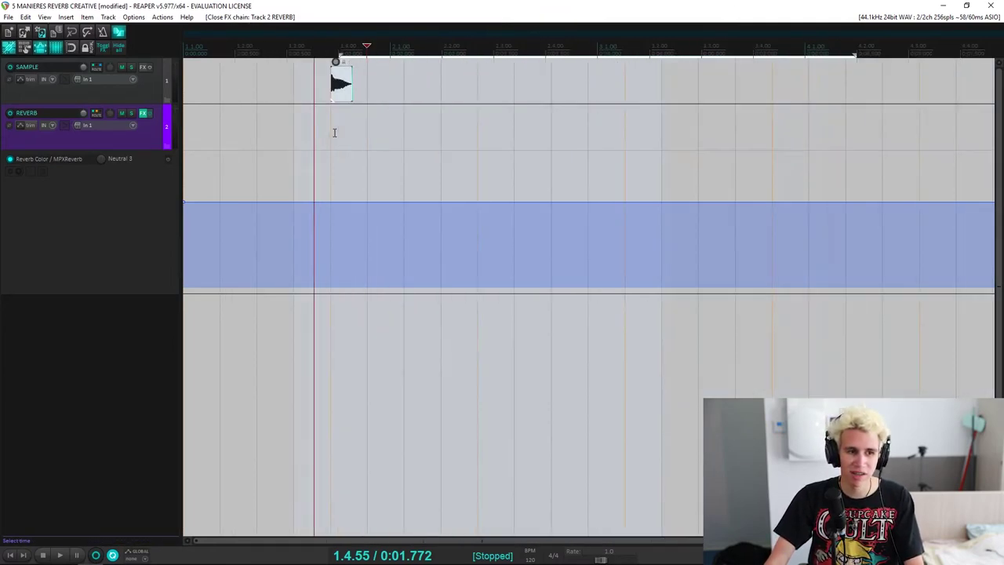
click(124, 139)
scroll(311, 150, down, 3)
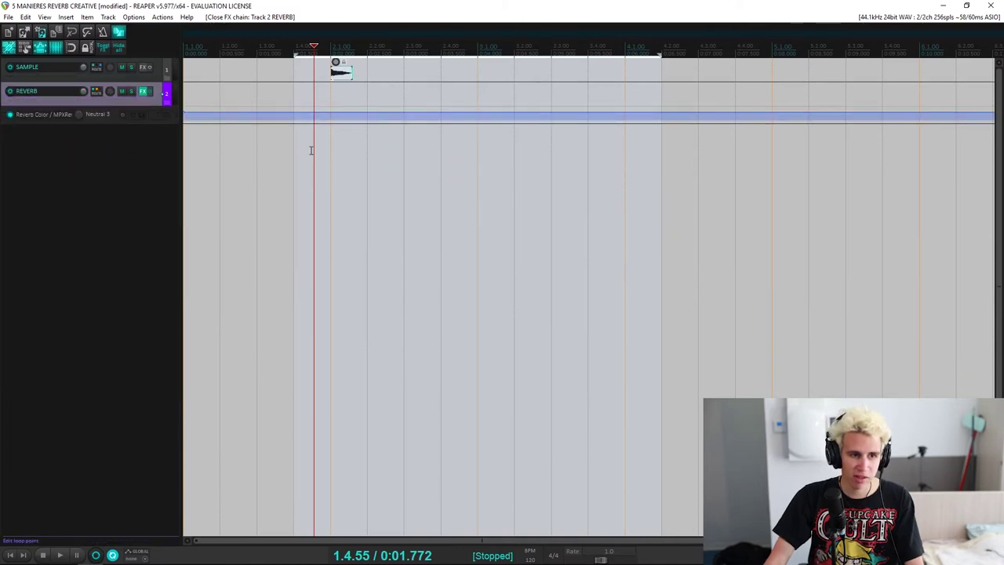
Add a record-armed track 3 with its input set to None and set it to record its stereo output
double_click(158, 119)
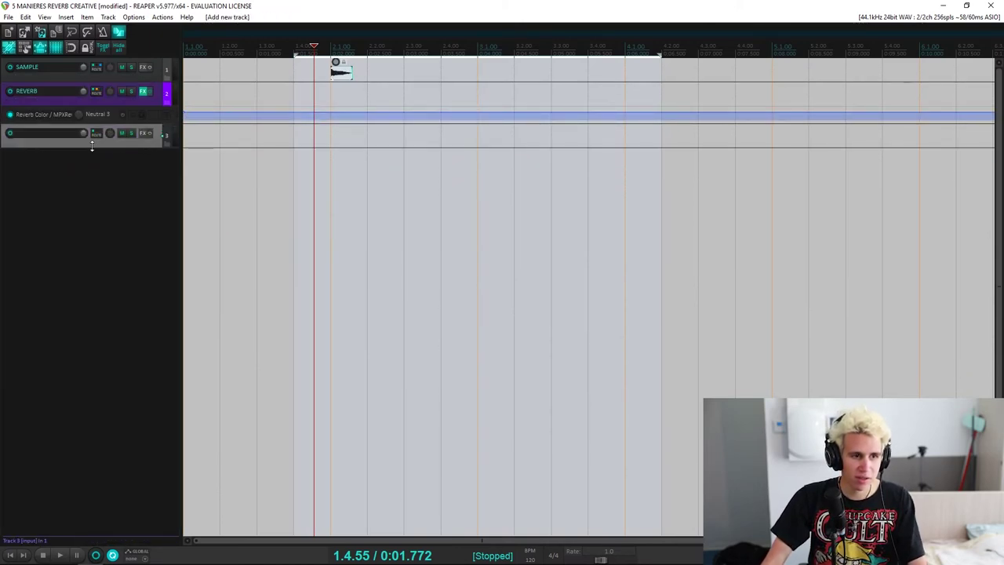
click(94, 144)
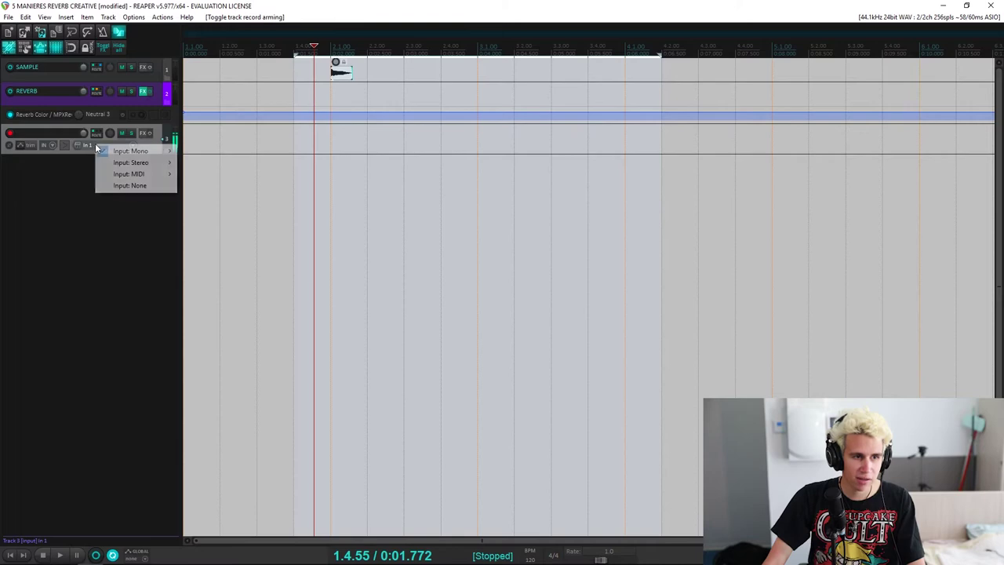
click(132, 183)
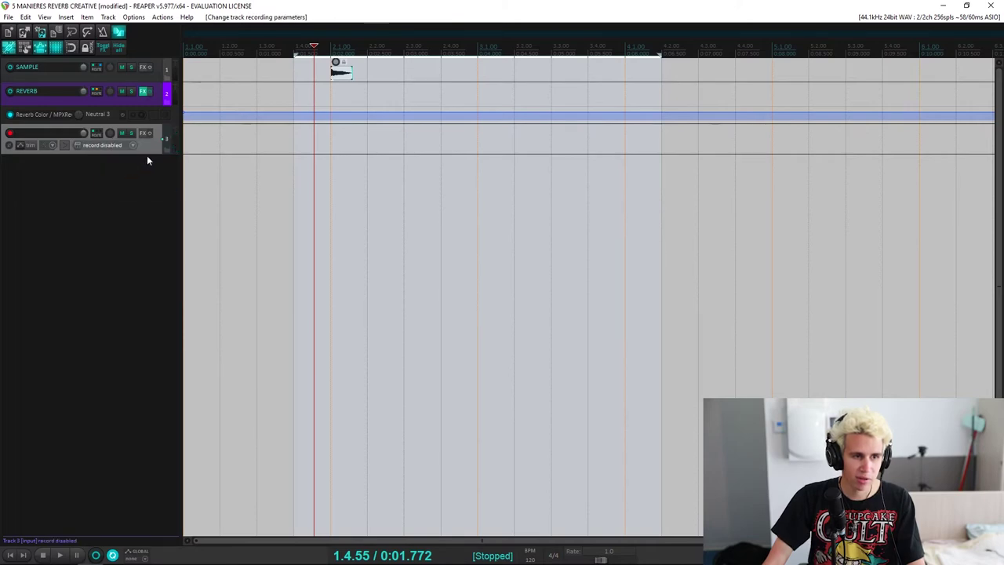
click(146, 159)
right_click(10, 139)
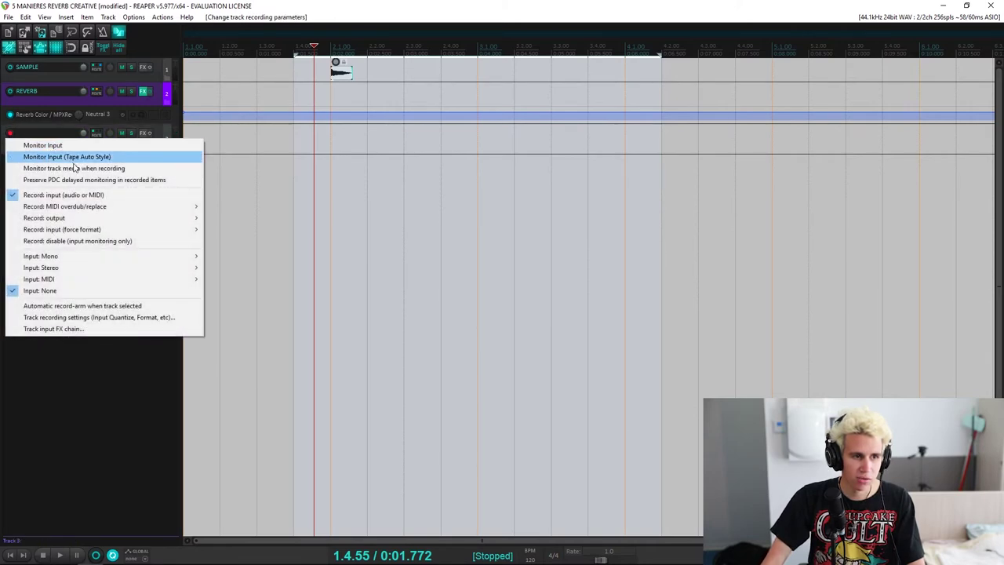
mouse_move(87, 218)
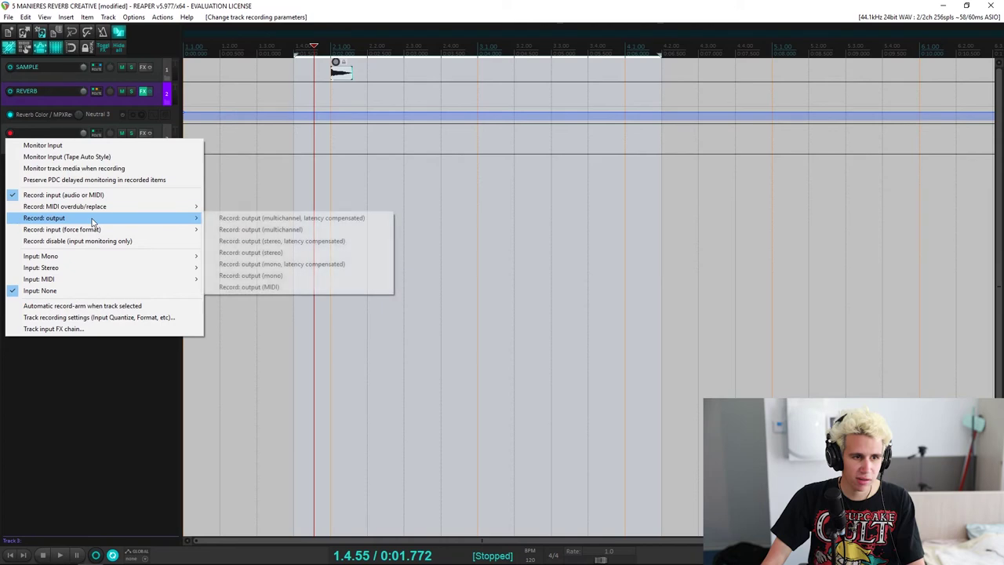
click(276, 254)
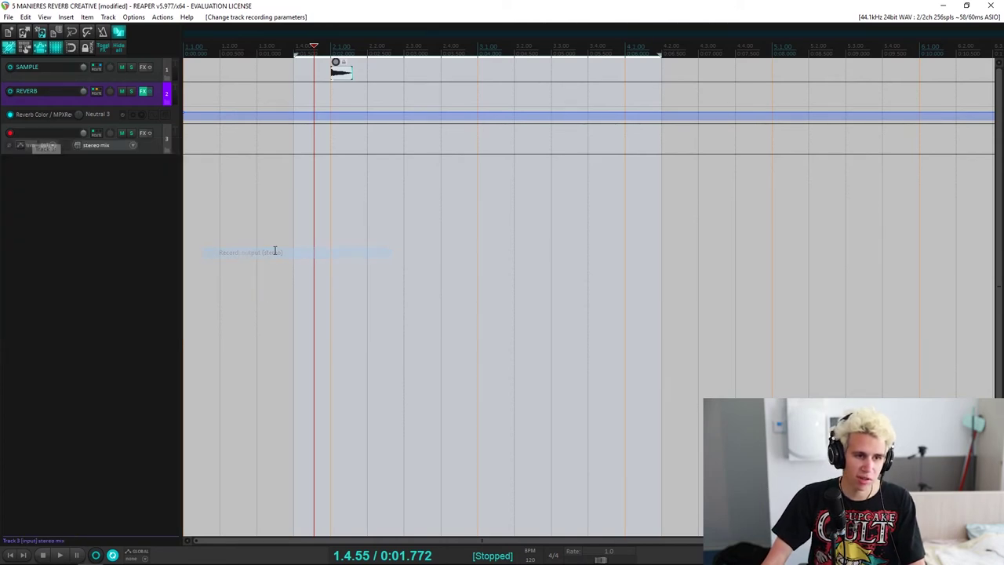
drag(155, 154, 148, 197)
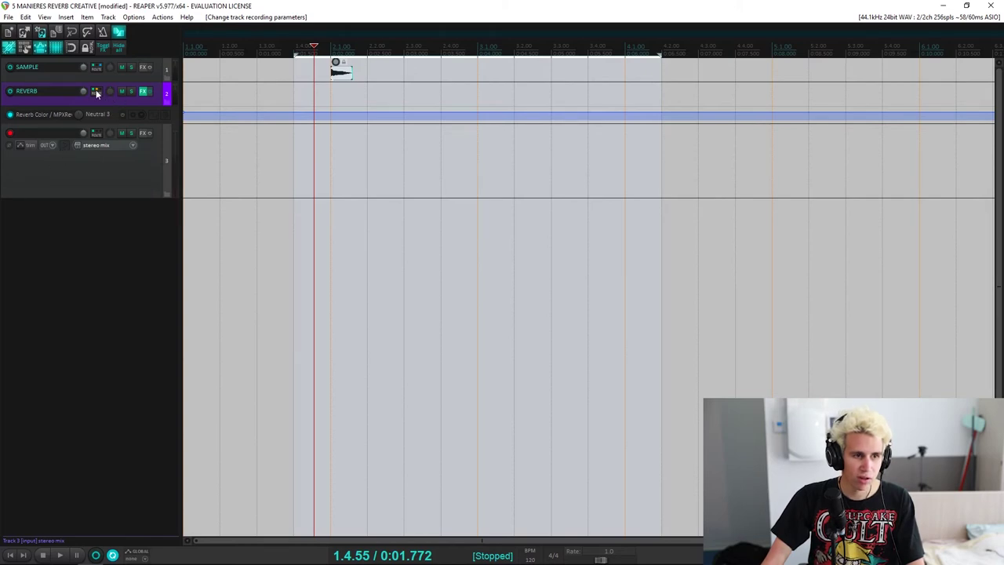
Send the REVERB track to track 3 and record the reverb there, starting just before the sample
drag(95, 133, 100, 134)
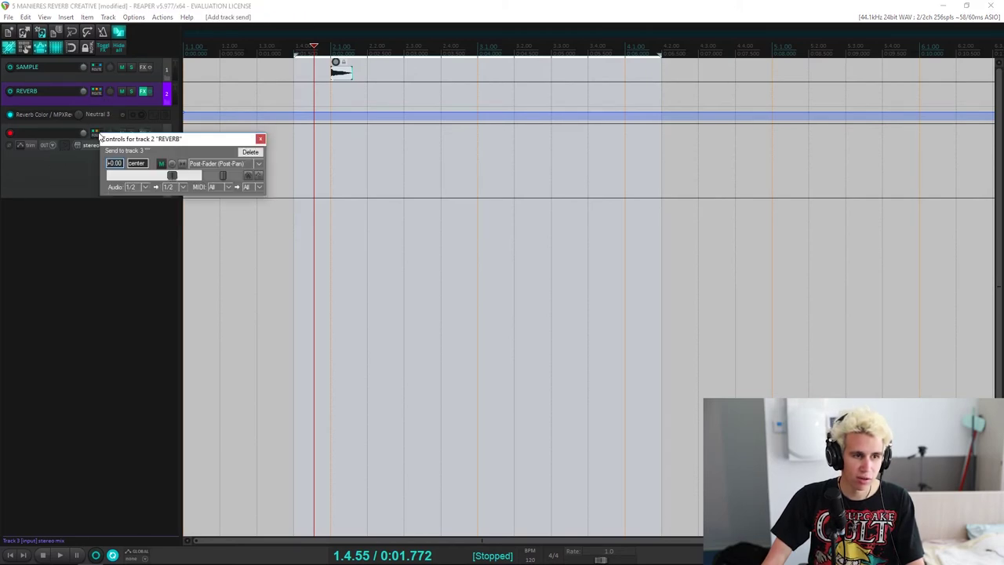
click(261, 139)
click(311, 97)
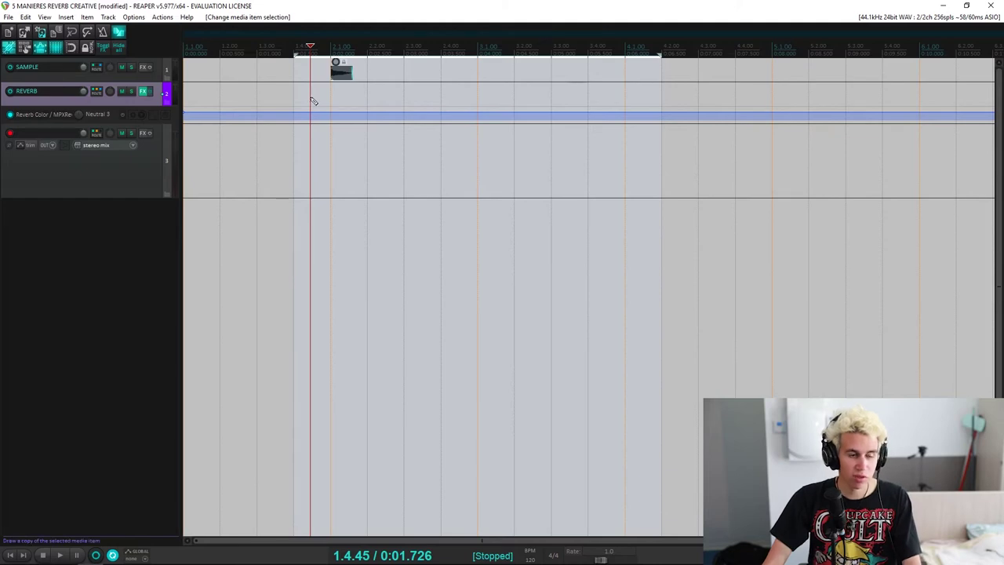
key(ctrl+r)
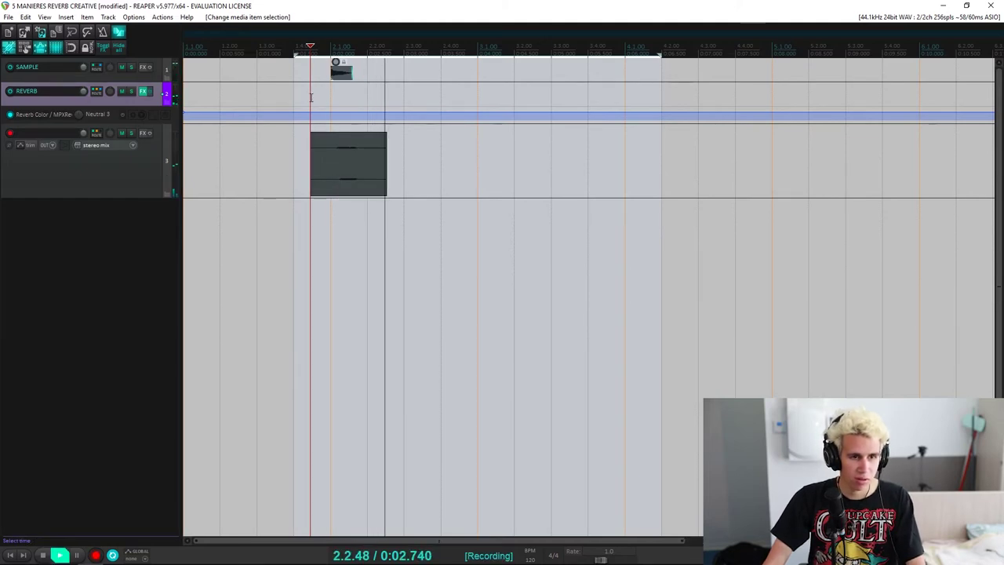
key(space)
click(455, 354)
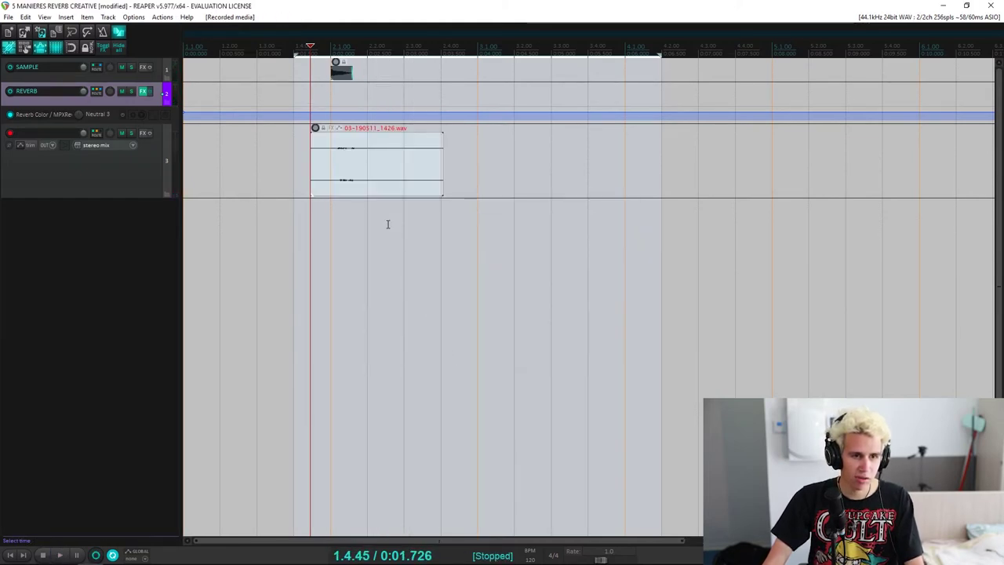
Disarm track 3 for recording and remove its receive from the REVERB track
click(341, 175)
drag(148, 198, 147, 331)
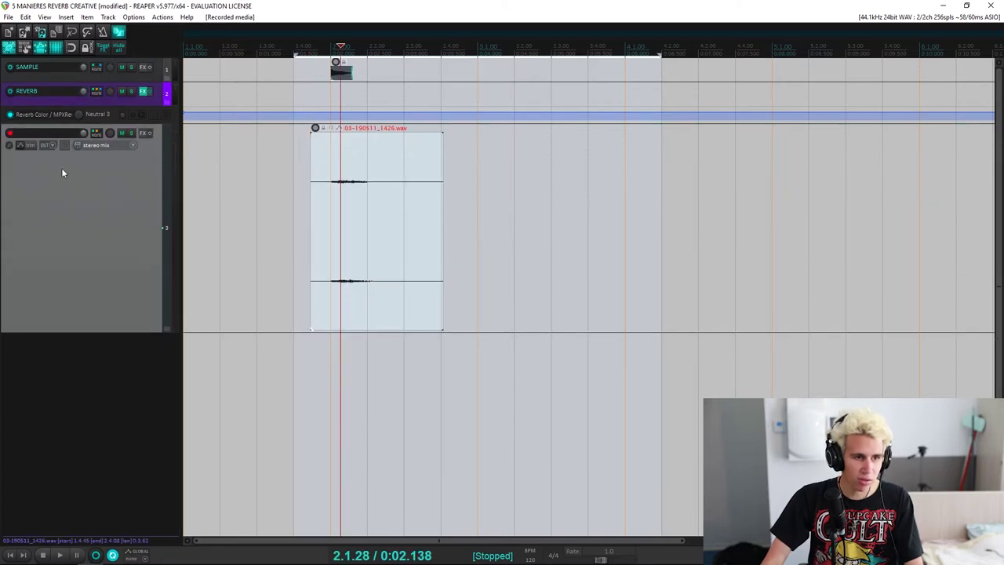
click(97, 134)
click(498, 208)
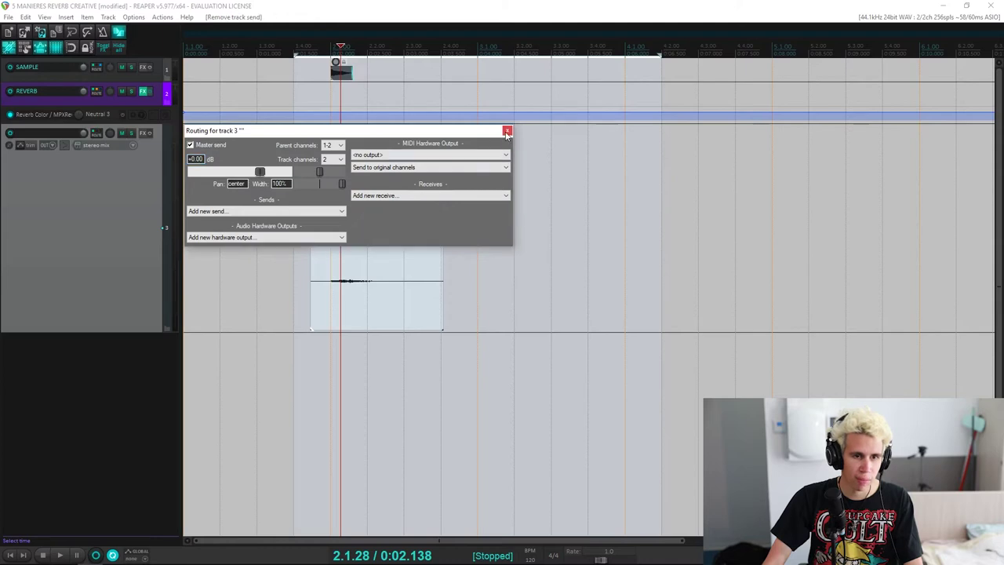
click(508, 130)
Solo track 3 and raise the recorded reverb item's volume to +21.9 dB
click(131, 133)
scroll(489, 251, up, 3)
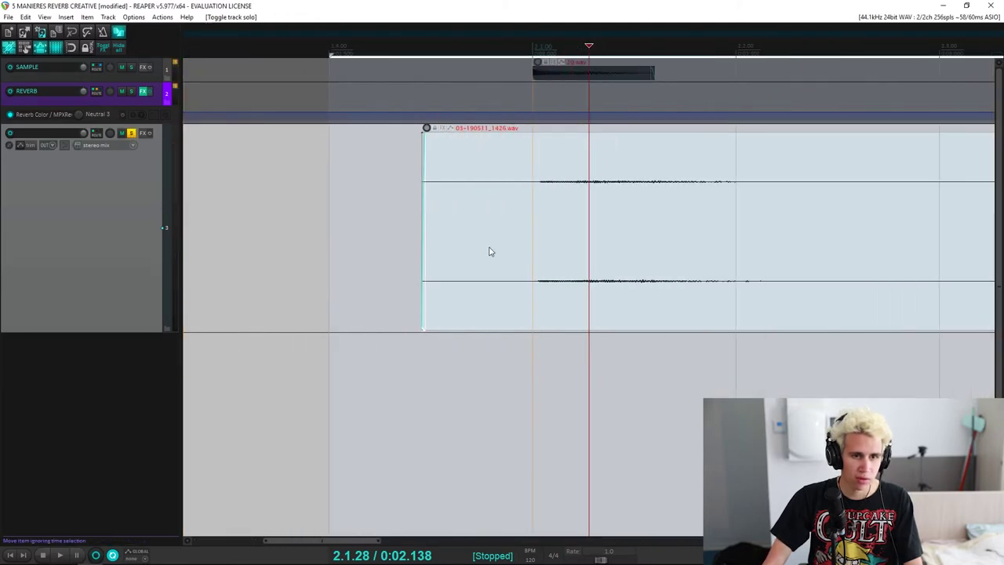
drag(426, 128, 466, 21)
Play the boosted reverb recording from just before its audible start
scroll(523, 223, down, 3)
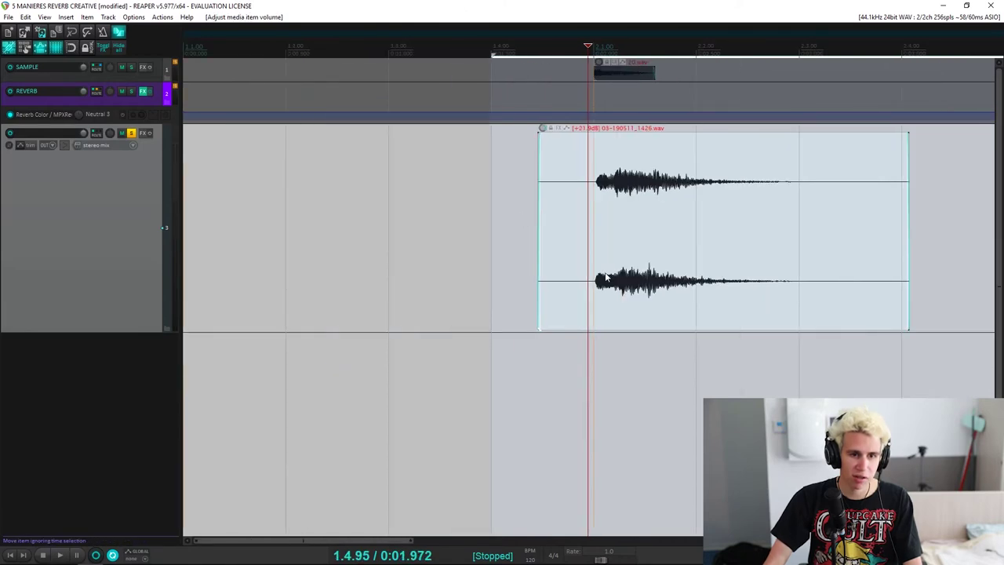
key(space)
key(space)
key(space)
scroll(585, 254, down, 3)
key(space)
scroll(487, 241, up, 3)
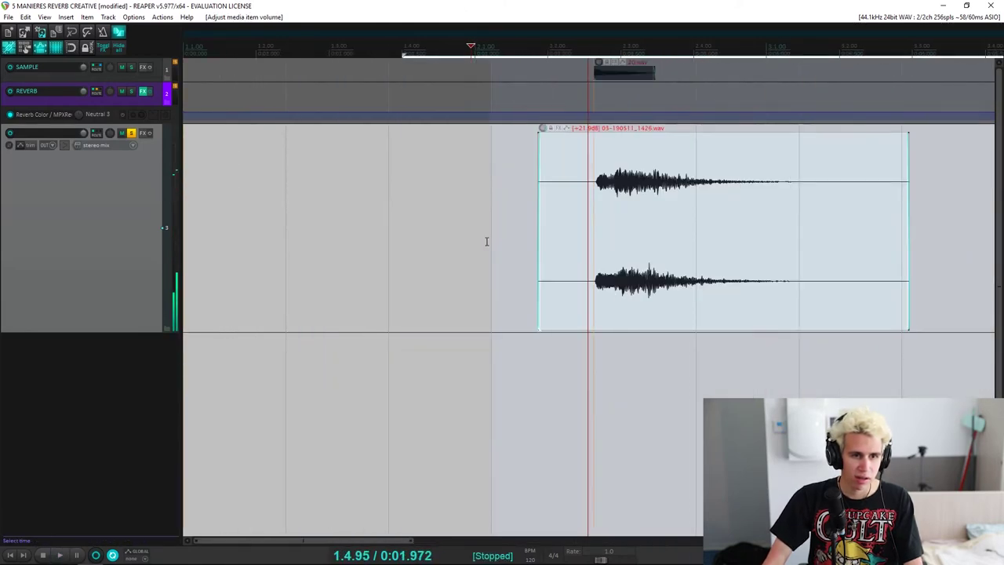
Split off and delete the silence before the recorded reverb, and remove the remaining item's fade-in
scroll(604, 239, up, 2)
click(609, 203)
scroll(601, 199, down, 3)
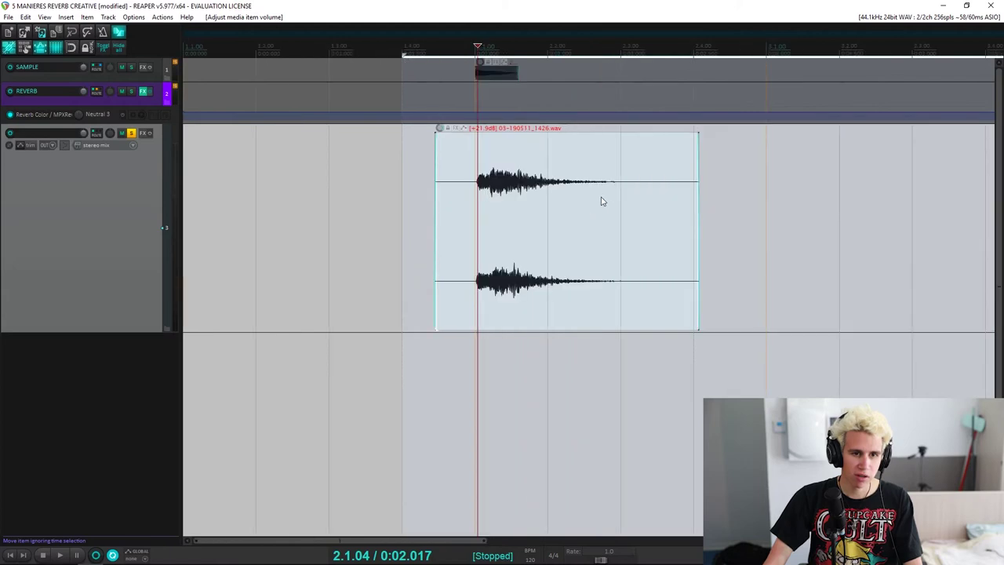
scroll(620, 212, up, 4)
scroll(612, 216, up, 4)
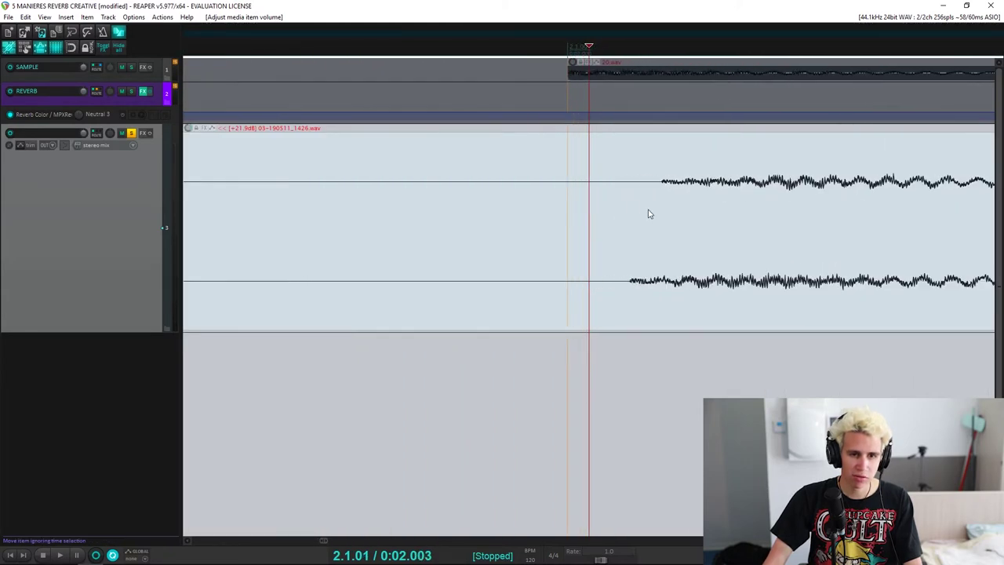
click(627, 206)
key(s)
click(578, 201)
key(Delete)
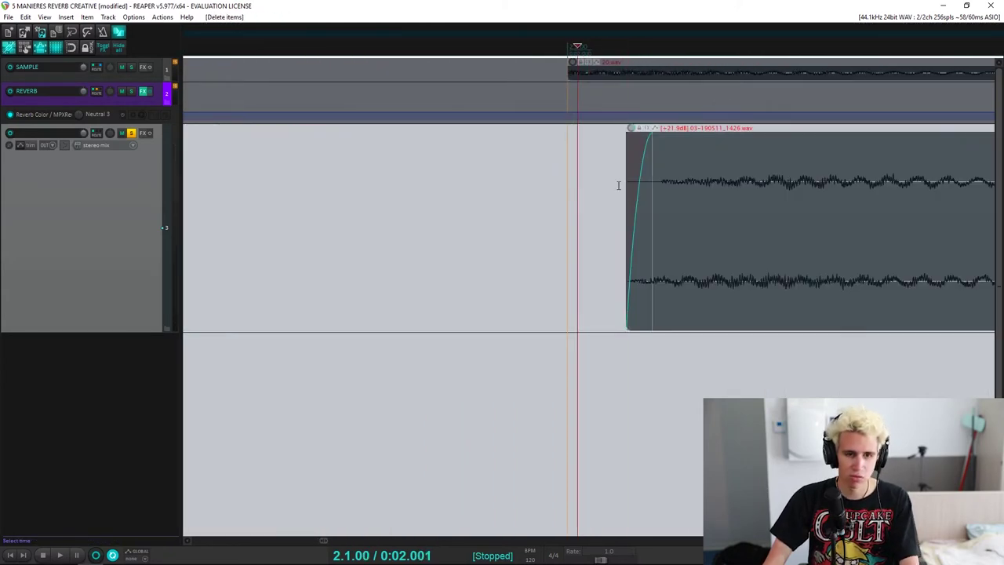
drag(645, 164, 626, 162)
scroll(659, 188, down, 4)
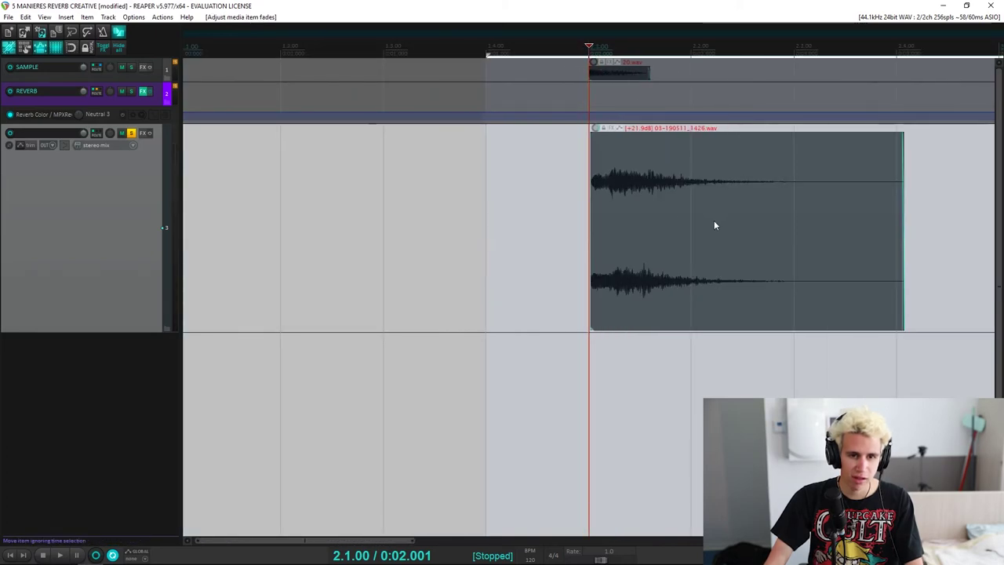
Trim the recorded reverb's silent end at 2.3.93 and give the item a short fade-out
click(801, 224)
click(814, 226)
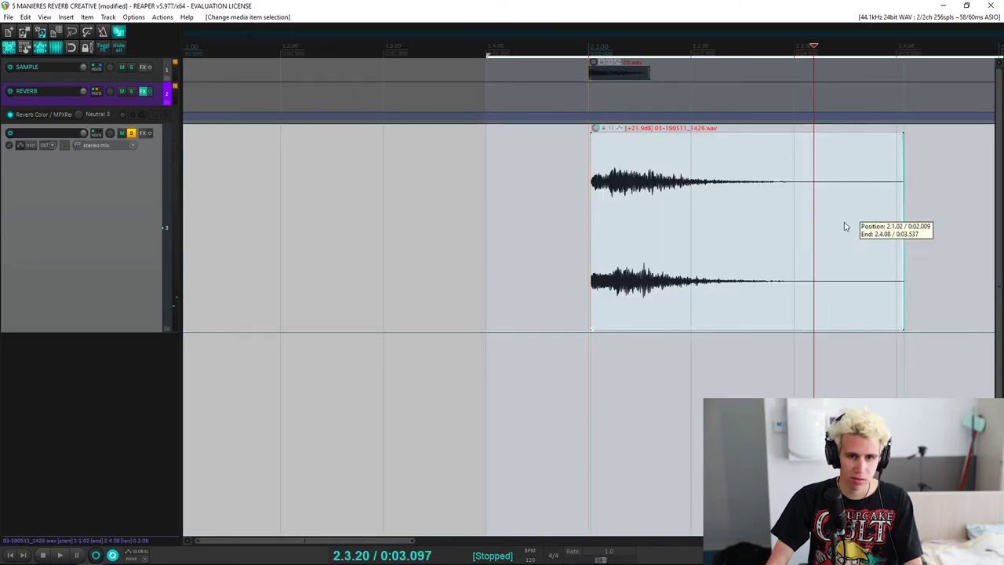
click(844, 226)
key(space)
key(space)
click(889, 233)
key(s)
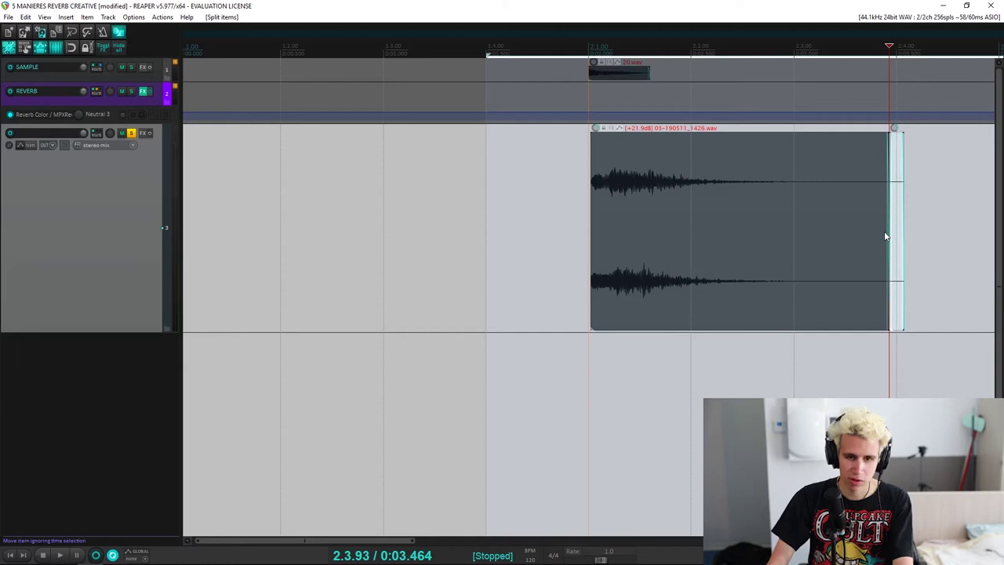
key(Delete)
drag(887, 134, 846, 135)
Reverse the recorded reverb item as a new take and crop the item to that reversed take
click(755, 190)
right_click(755, 191)
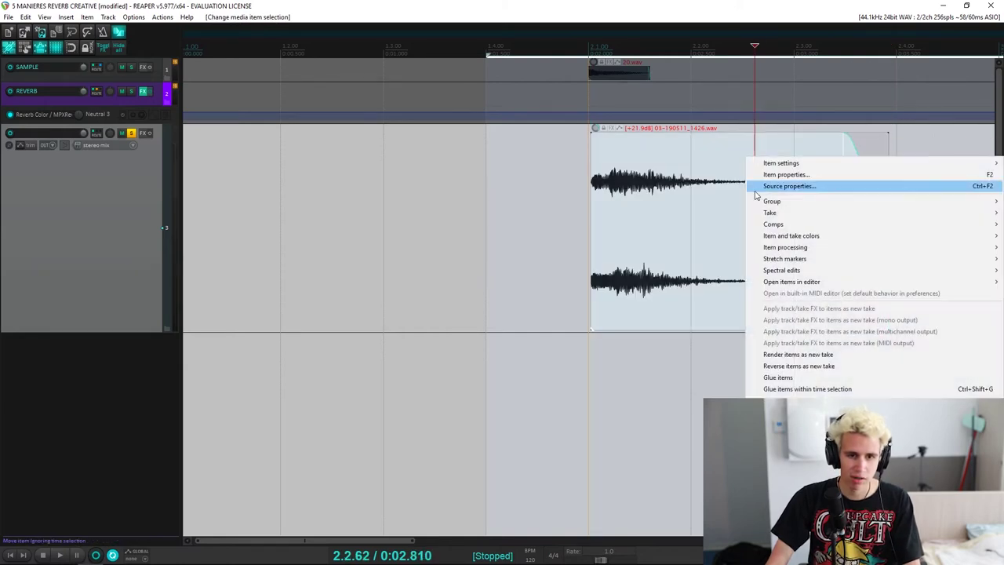
click(797, 367)
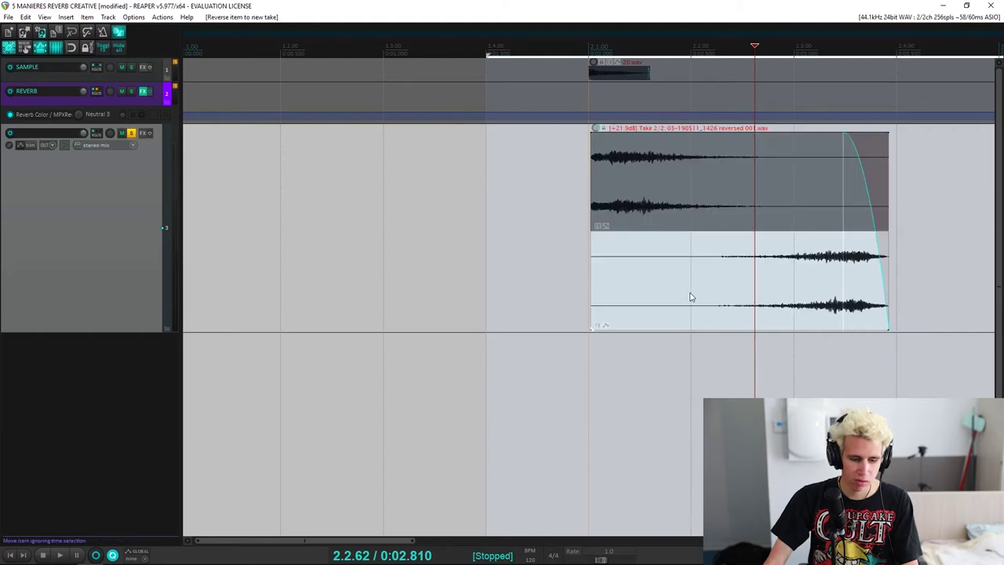
key(alt+shift+t)
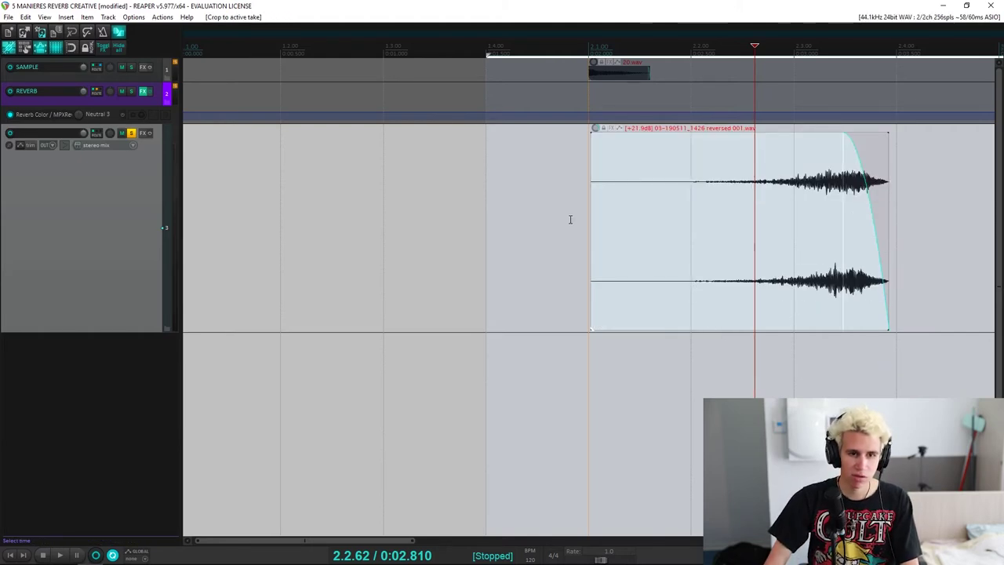
Play the reversed reverb recording and shorten its fade-out to the very end of the item
click(571, 219)
key(space)
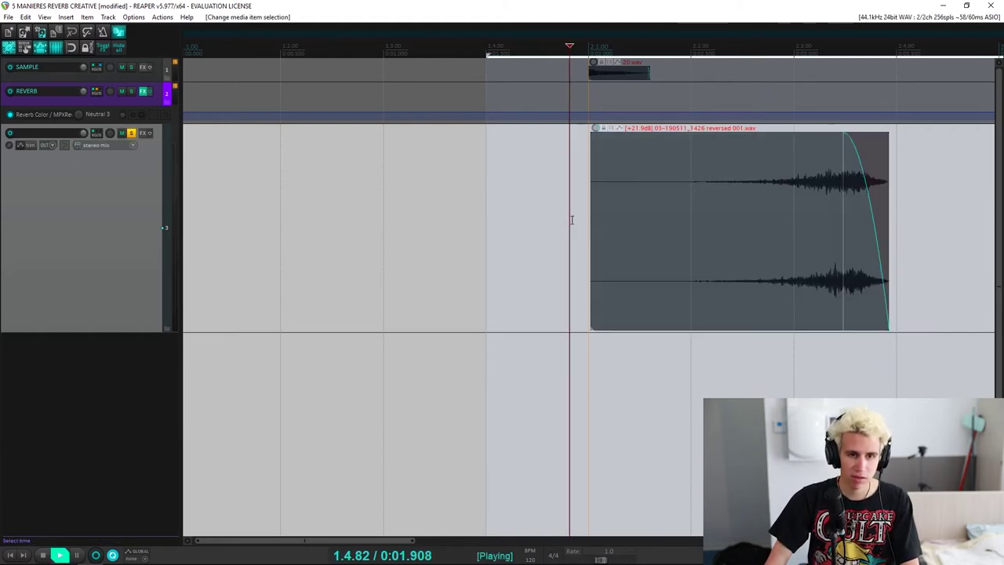
drag(863, 164, 889, 161)
click(846, 160)
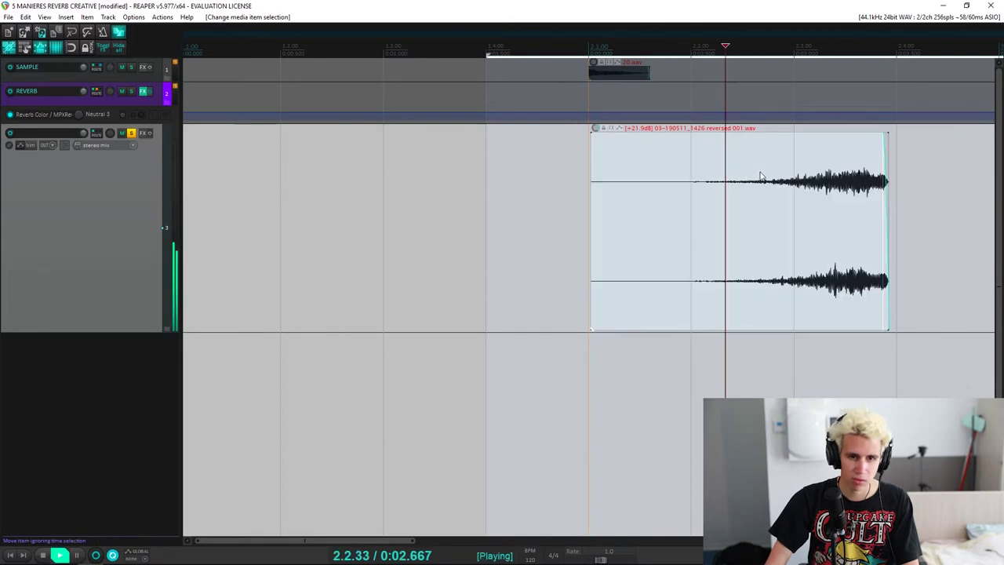
key(space)
Undo the fade-out change and the reversal of the recorded reverb item
scroll(705, 216, down, 3)
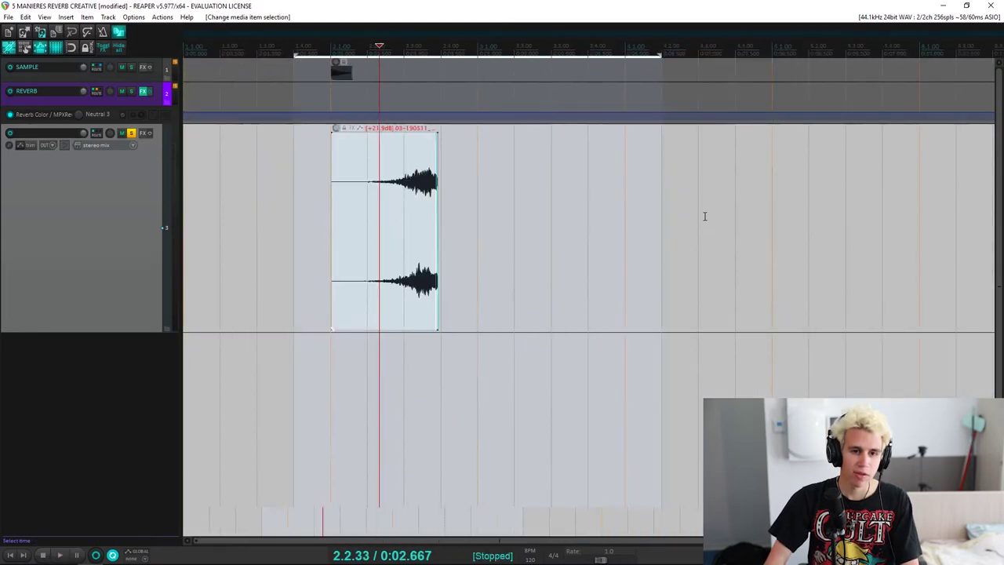
scroll(520, 237, up, 4)
scroll(626, 232, down, 3)
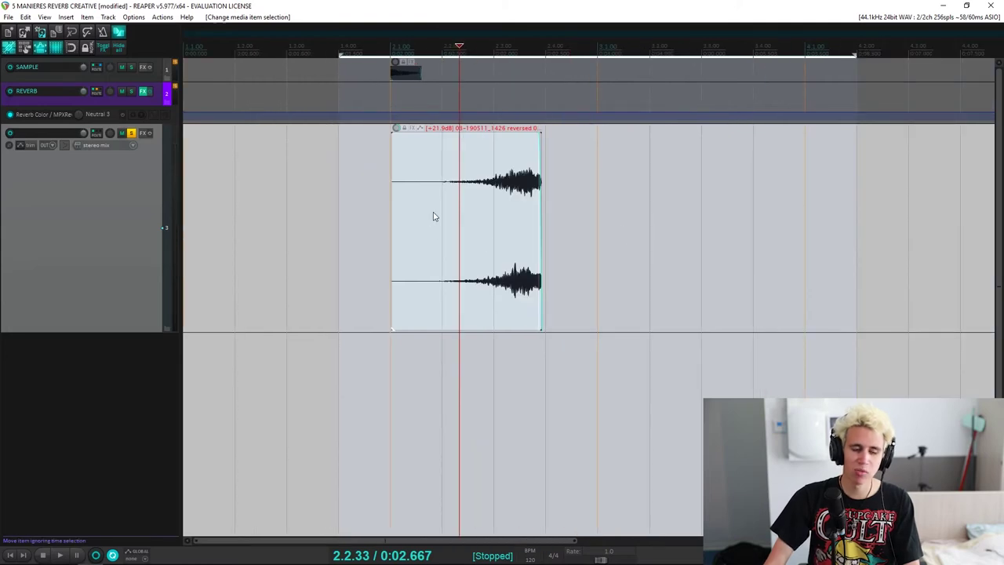
click(496, 254)
scroll(554, 248, up, 4)
scroll(620, 251, down, 3)
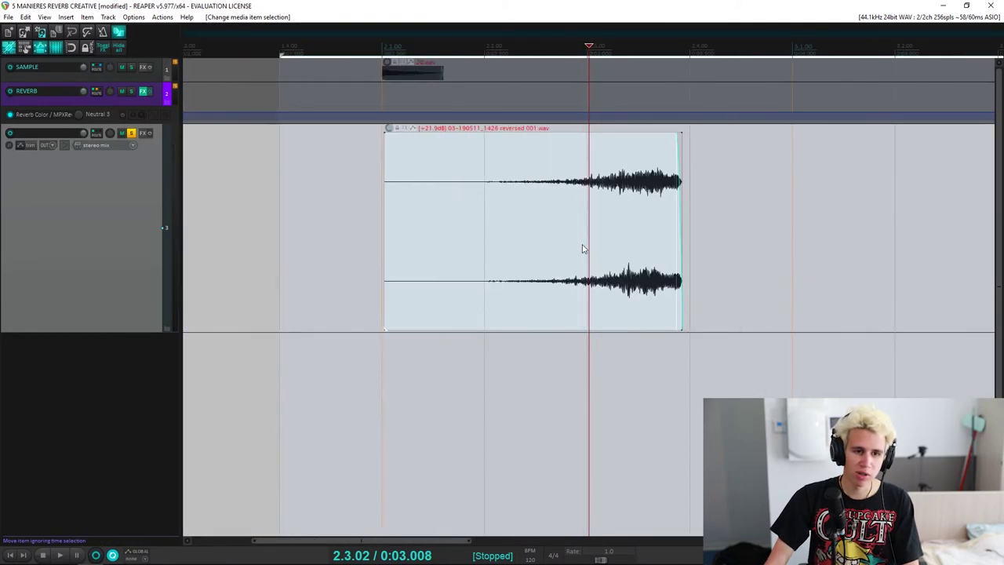
key(ctrl+z)
key(ctrl+z)
key(ctrl+z)
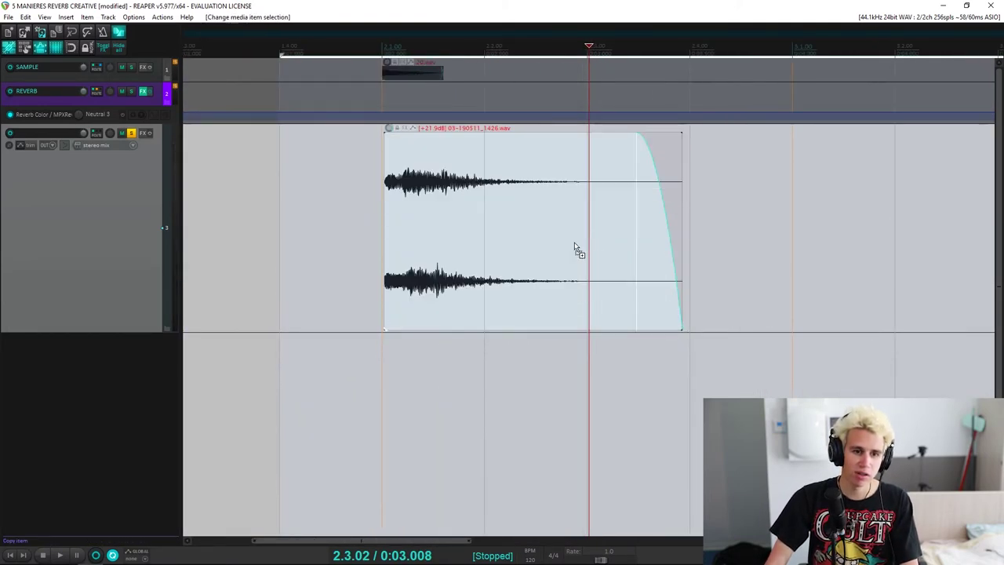
Split the recorded reverb at five points between 2.1.22 and 2.1.59
click(400, 224)
scroll(589, 236, up, 3)
click(621, 251)
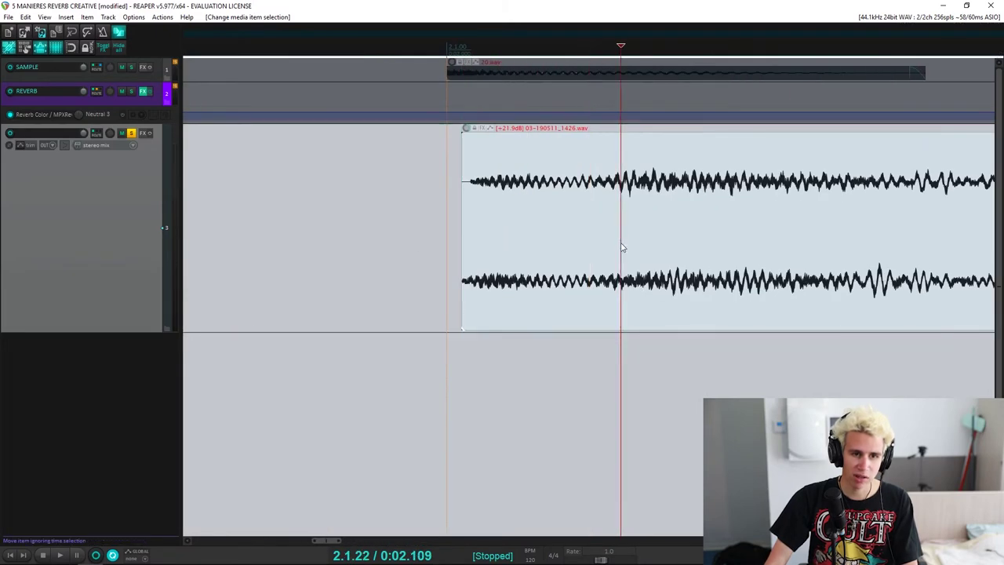
key(s)
click(699, 220)
key(s)
click(816, 222)
key(s)
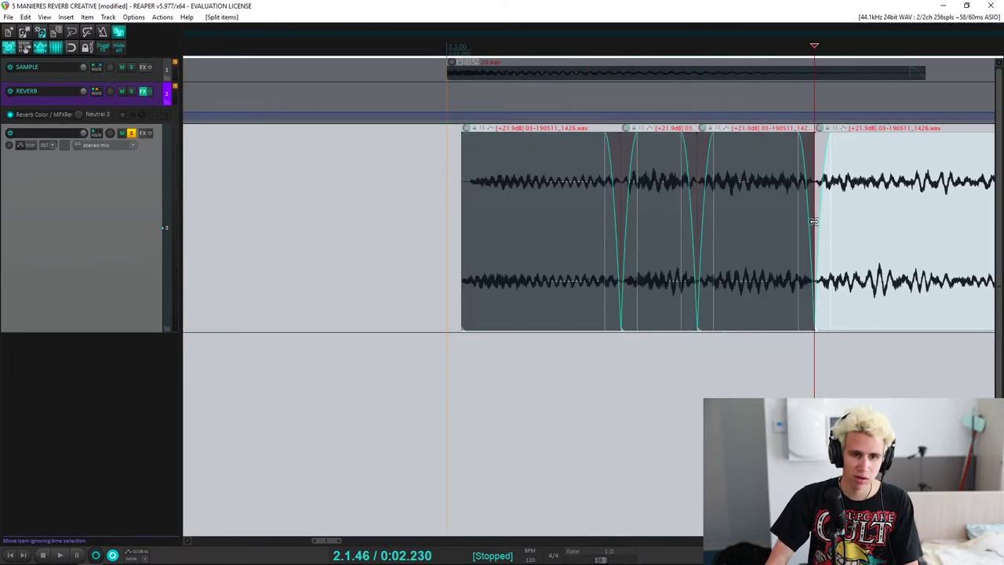
click(867, 229)
key(s)
click(918, 230)
key(s)
Move two of the short reverb slices out of the sequence to before 2.1
scroll(665, 268, down, 3)
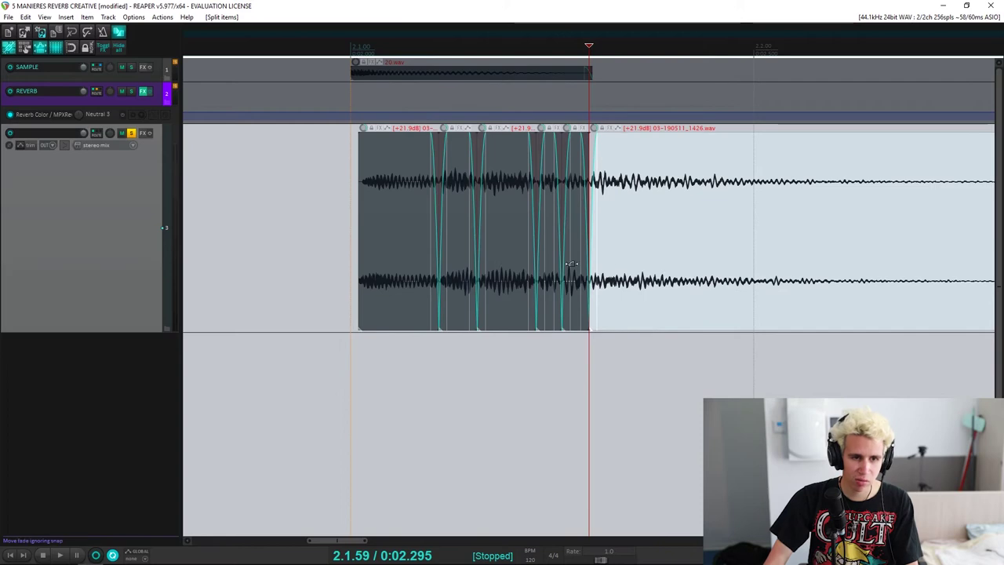
drag(577, 288, 189, 280)
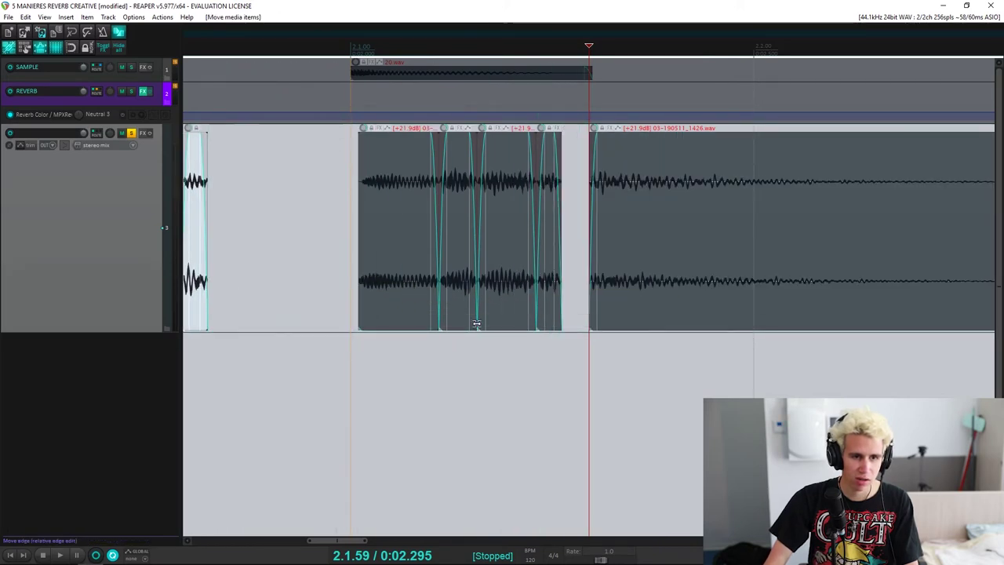
drag(469, 301, 291, 284)
scroll(303, 302, down, 3)
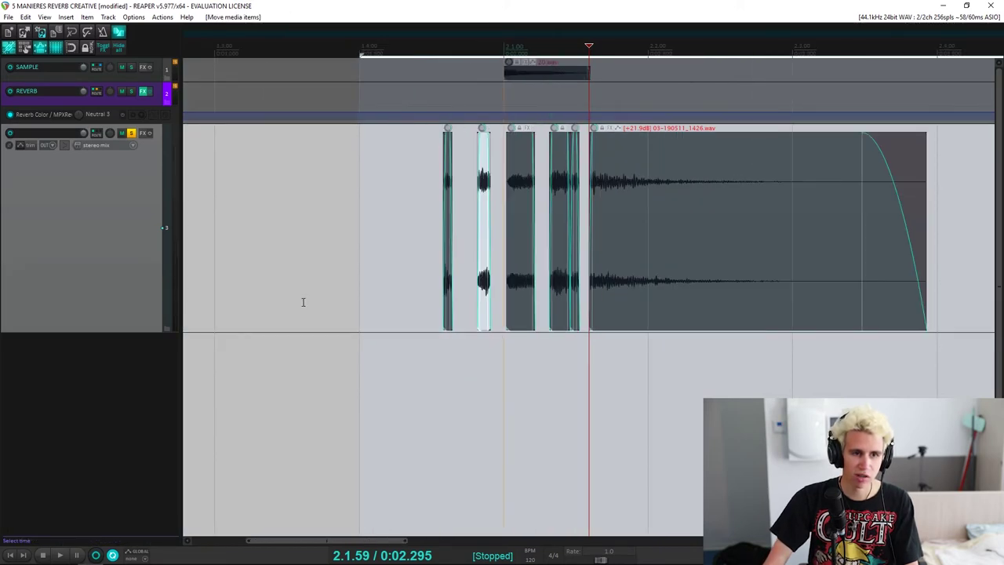
Move the remaining slices to start between 2.3 and 2.4, and play the two isolated slices before 2.1
click(372, 55)
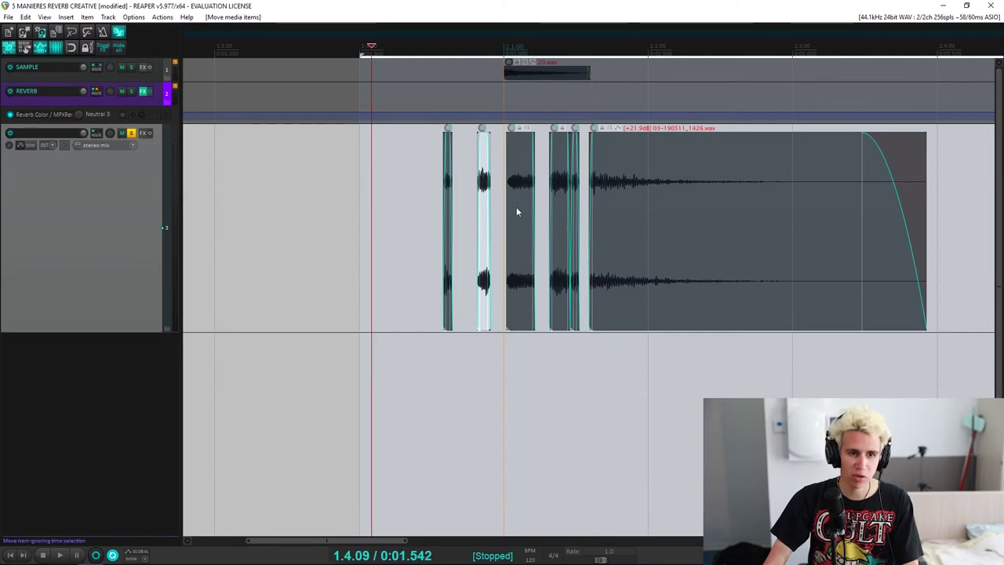
drag(517, 205, 995, 281)
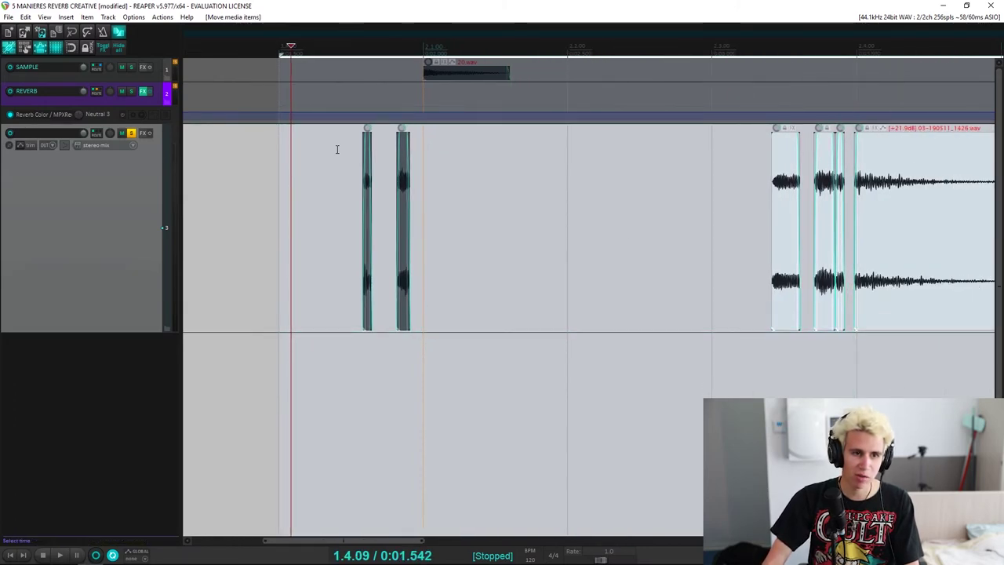
click(342, 40)
scroll(549, 114, up, 3)
key(space)
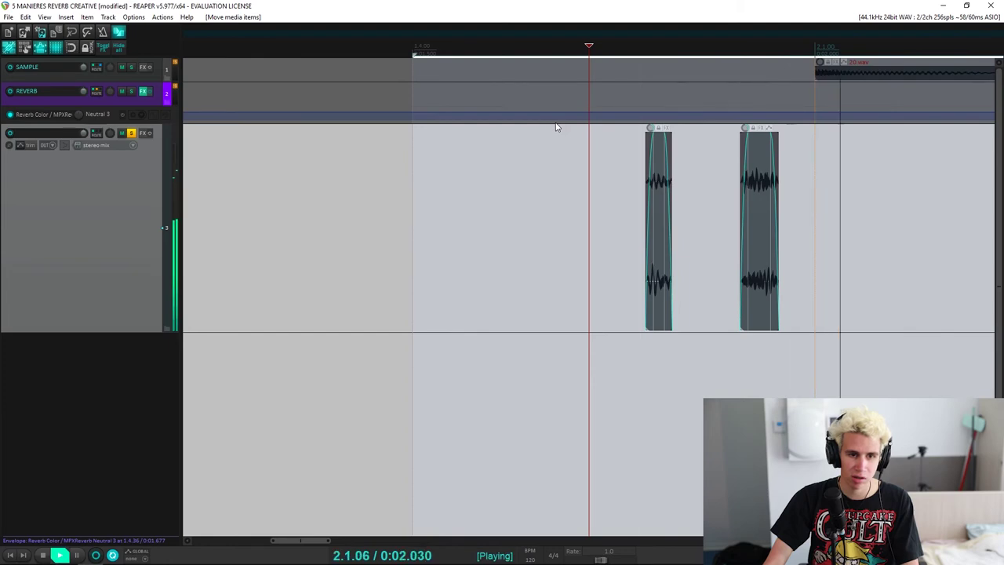
key(space)
Remove the fade-in from the first isolated reverb slice
scroll(546, 149, down, 4)
scroll(569, 177, up, 3)
click(616, 195)
scroll(651, 212, up, 6)
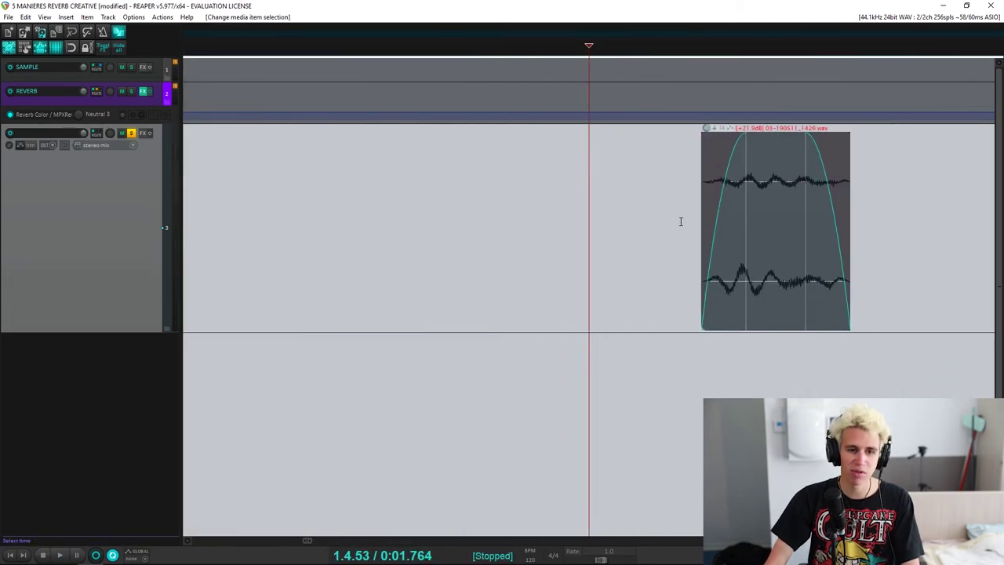
drag(746, 135, 710, 161)
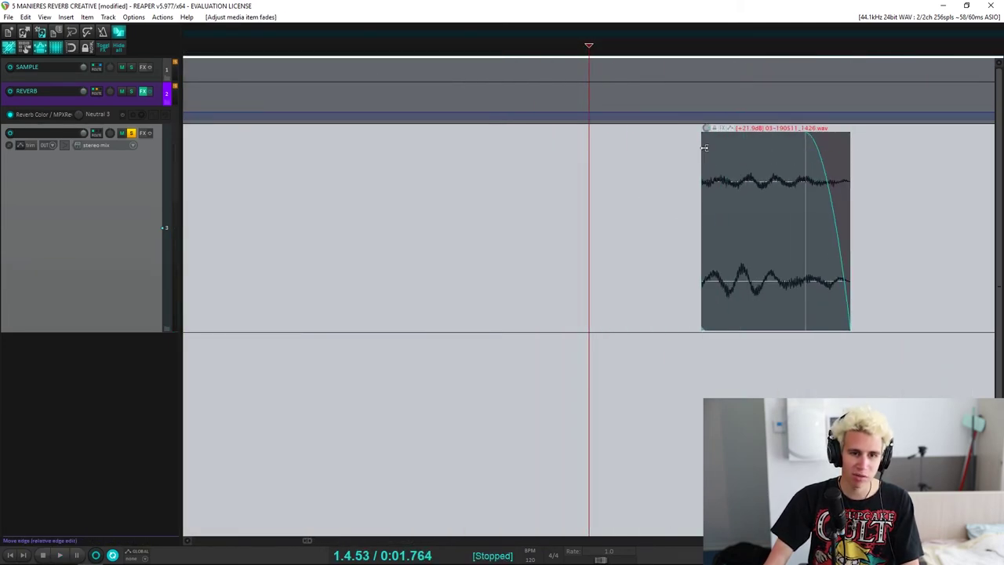
click(705, 147)
scroll(683, 188, down, 6)
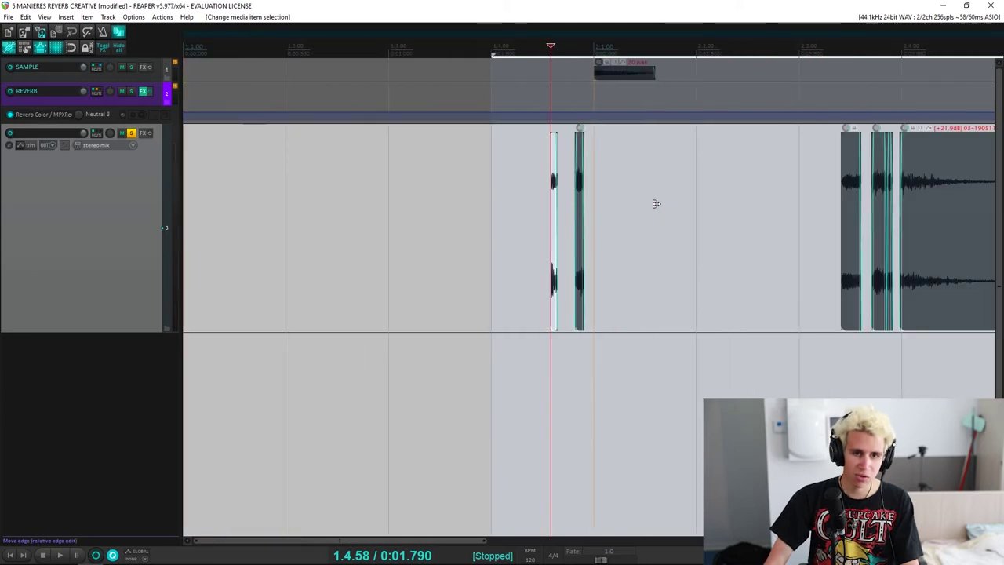
Undo the slice fades, moves and splits to restore the recorded reverb as one item
scroll(656, 204, down, 4)
click(421, 202)
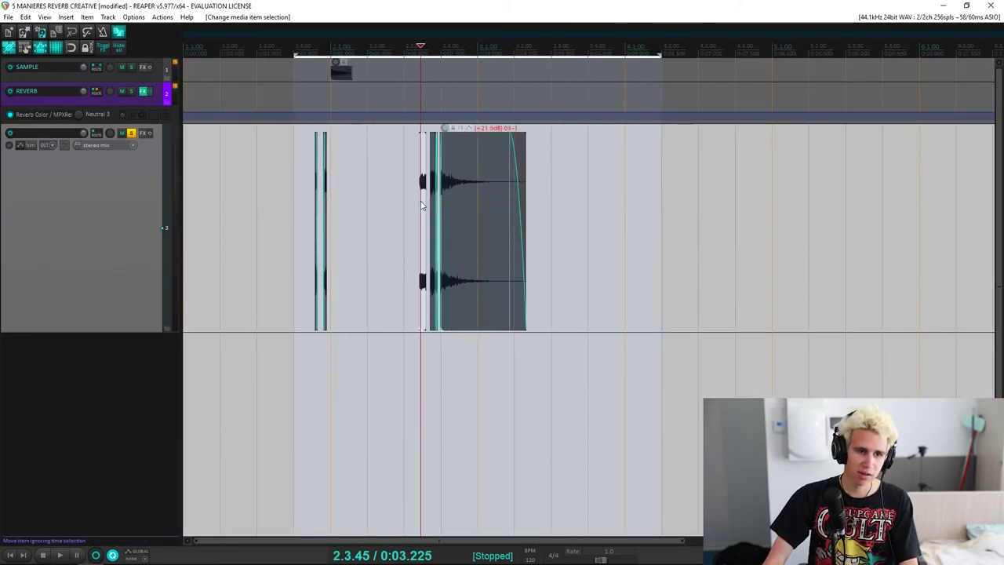
key(ctrl+z)
key(ctrl+z)
key(ctrl+z)
key(ctrl+z)
key(ctrl+z)
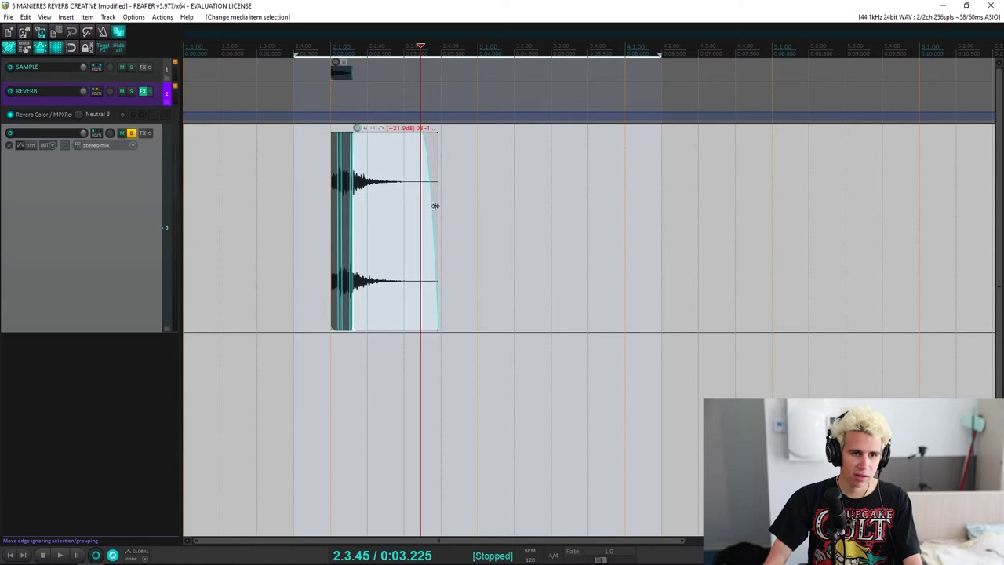
scroll(435, 205, up, 4)
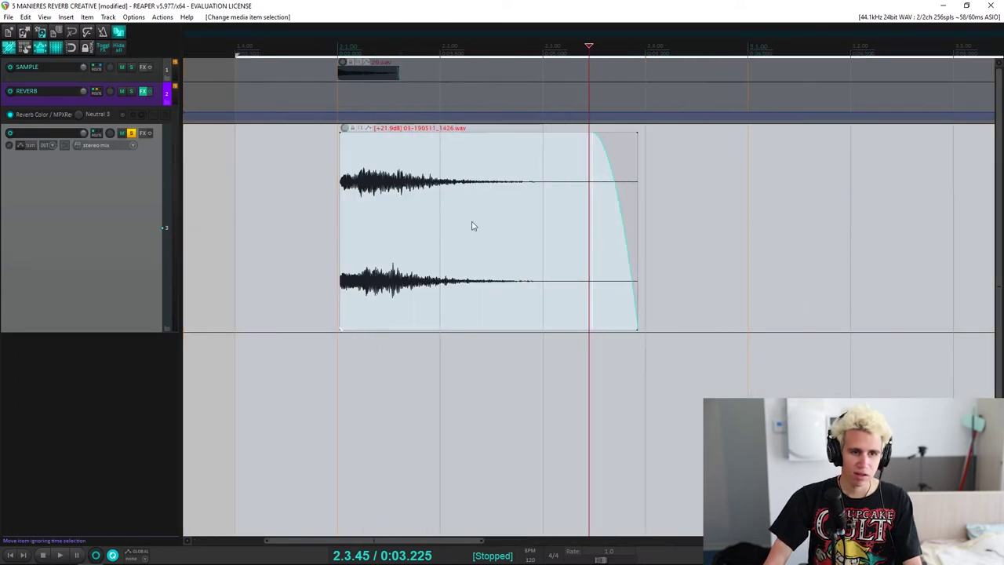
scroll(471, 224, down, 1)
Add a new track below the recorded reverb track and enlarge its height
click(384, 208)
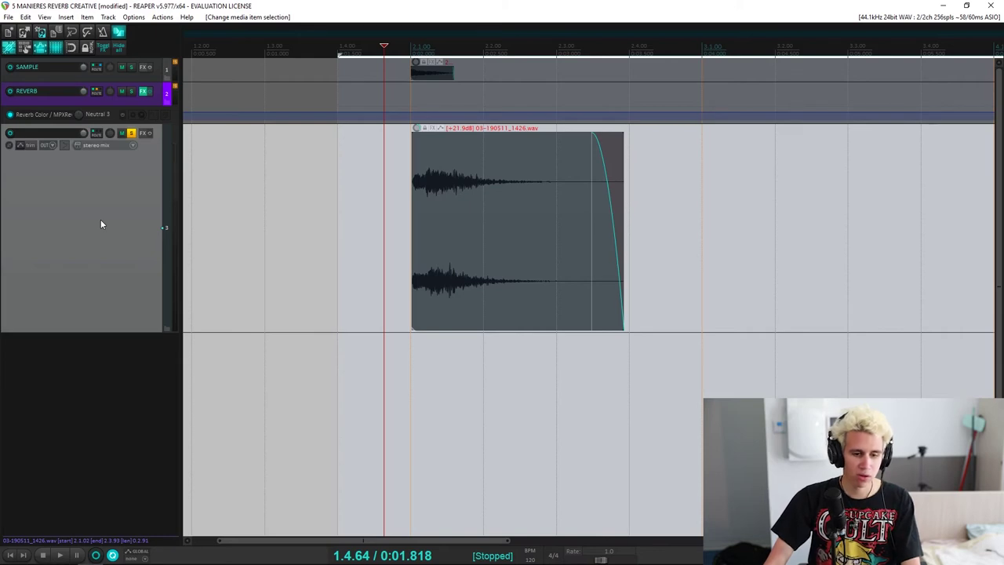
key(ctrl+t)
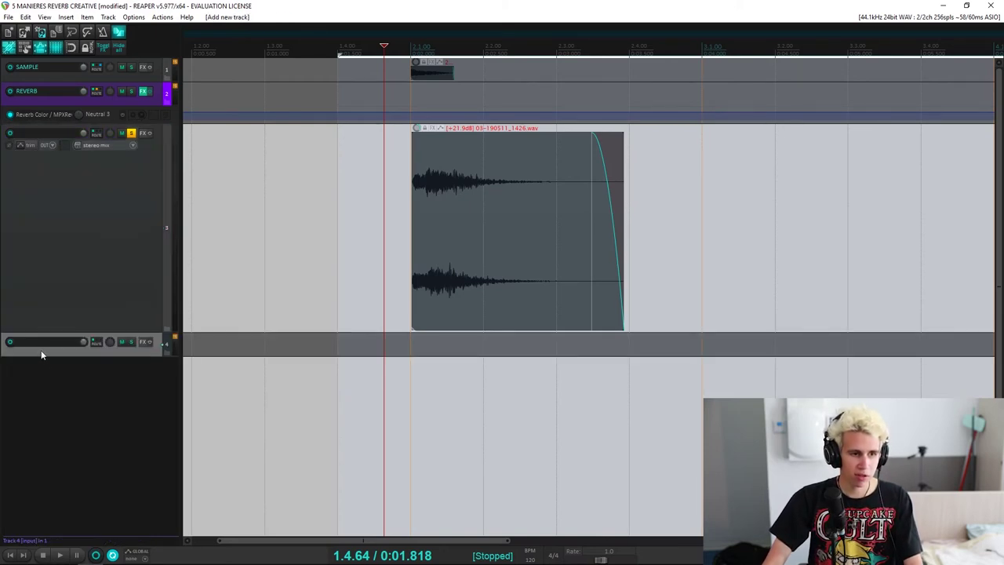
click(9, 342)
click(11, 343)
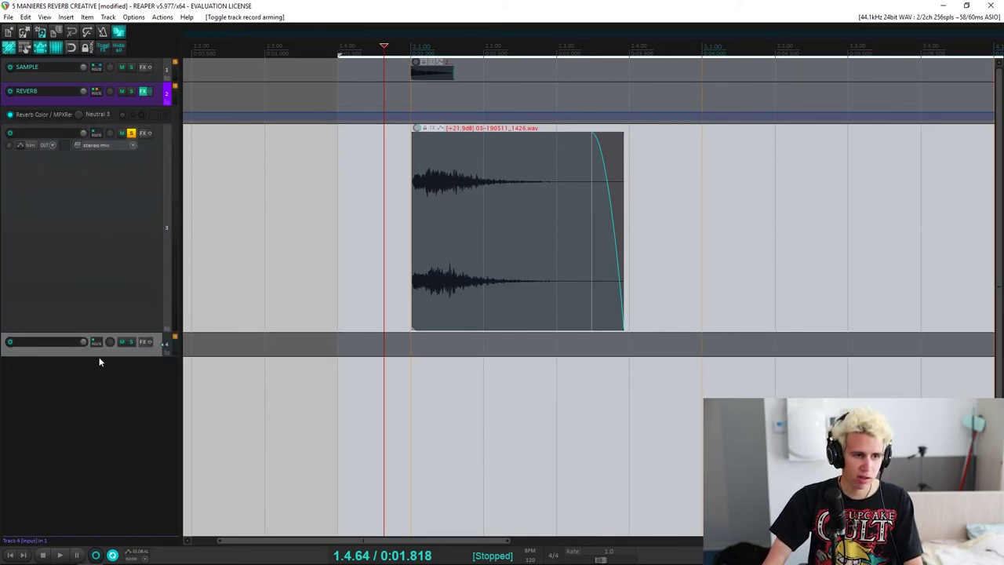
drag(123, 357, 140, 406)
Add the TAL Sampler instrument to the new track from the TAL-Togu Audio Line developer list
click(145, 342)
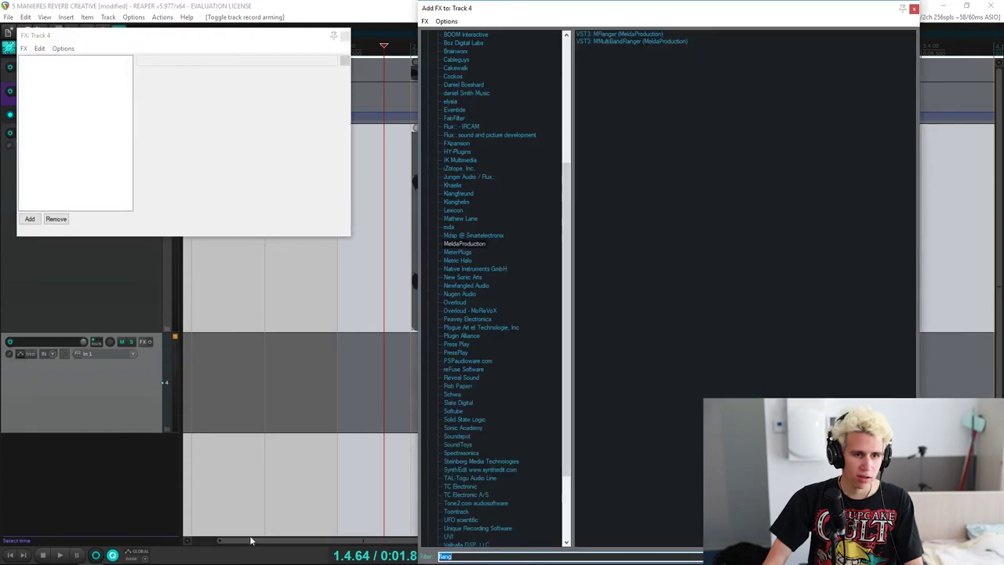
scroll(464, 458, down, 4)
key(BackSpace)
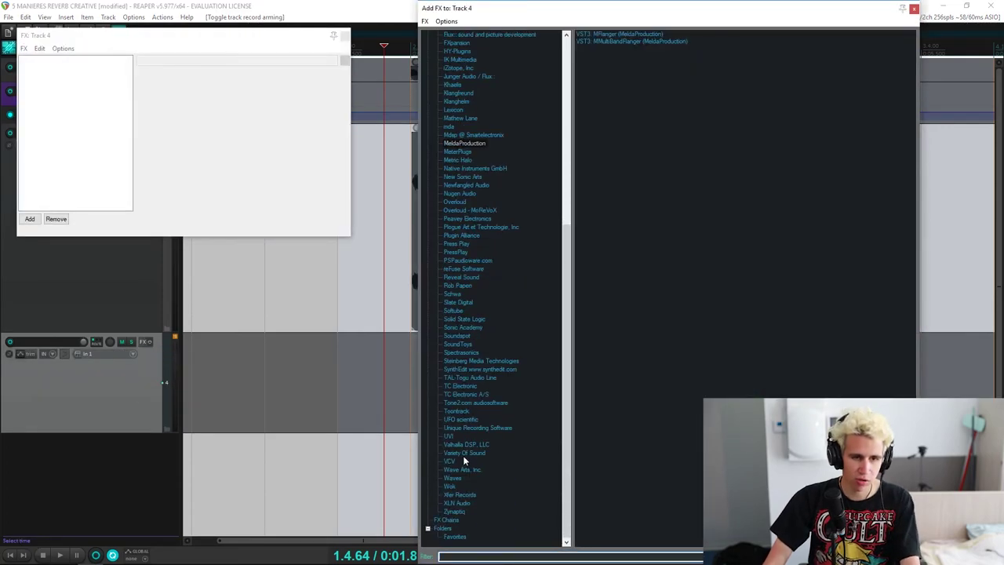
click(471, 377)
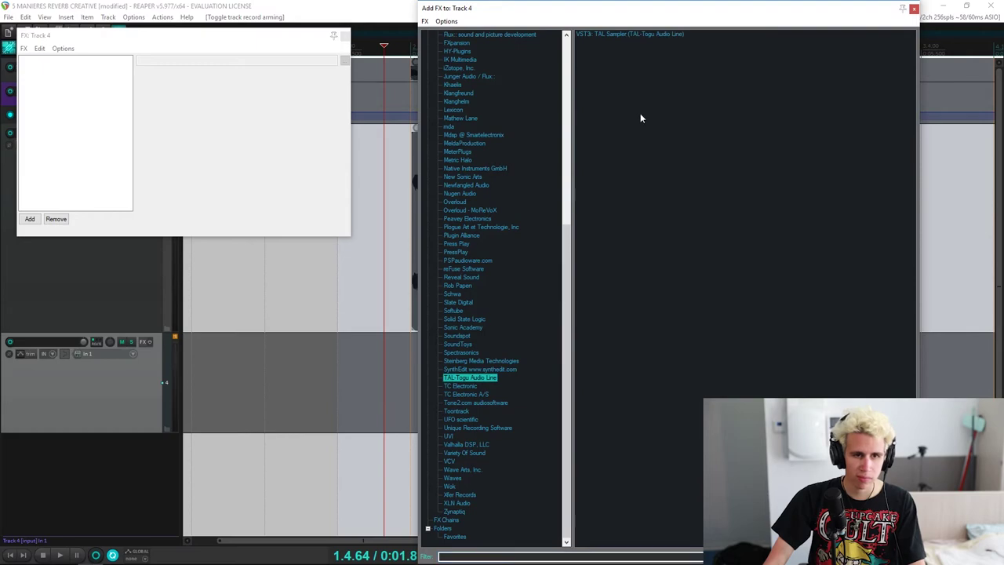
double_click(624, 34)
Load the recorded reverb item into layer A of TAL Sampler
drag(246, 39, 354, 240)
click(331, 301)
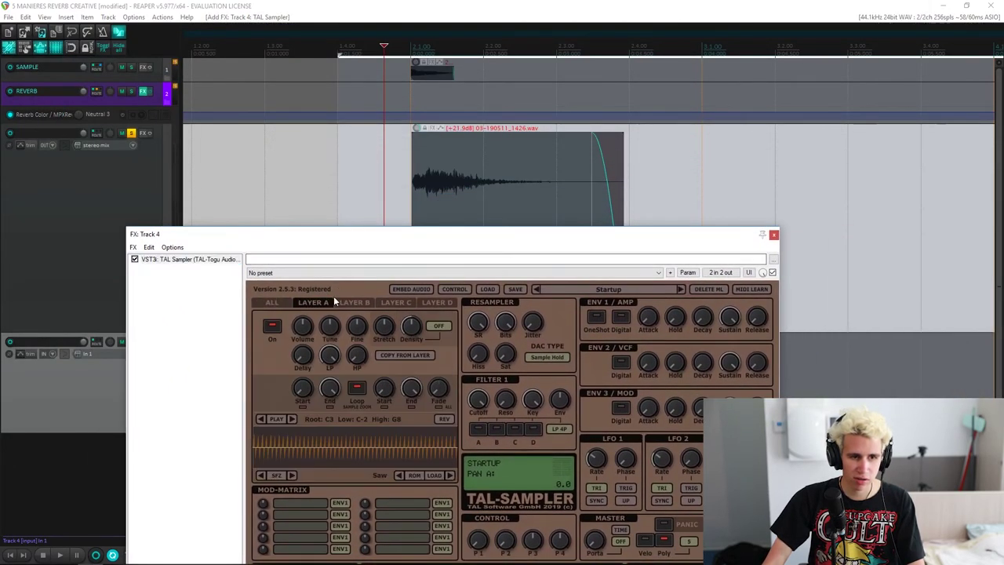
click(459, 203)
drag(468, 192, 337, 449)
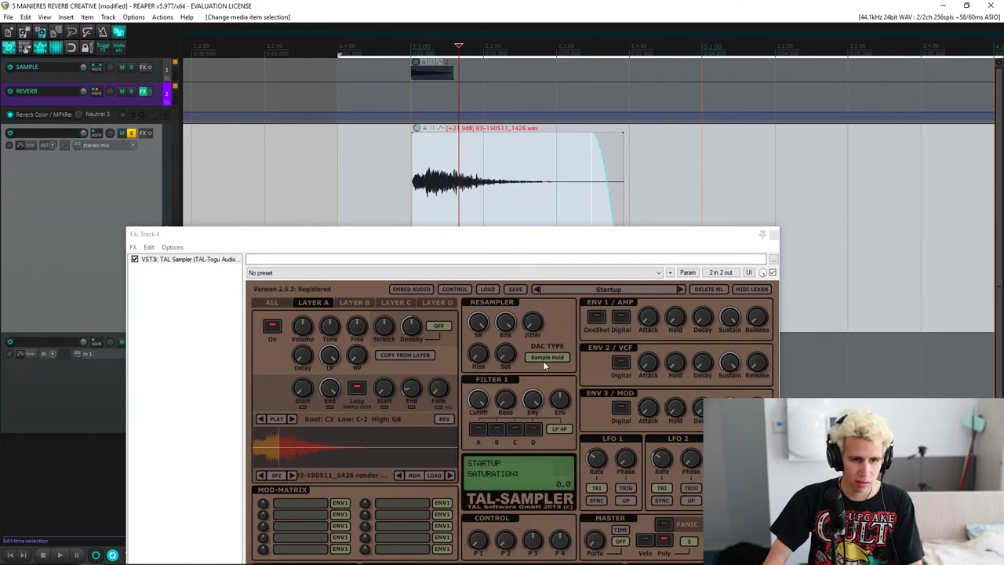
Set the sampler's DAC type to Linear and turn off looping for layer A
click(547, 359)
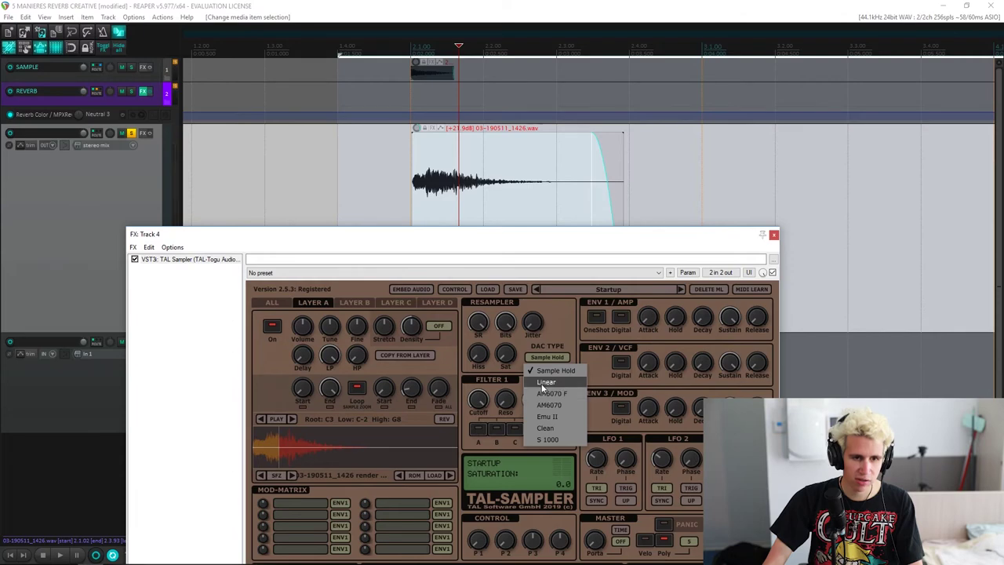
click(544, 382)
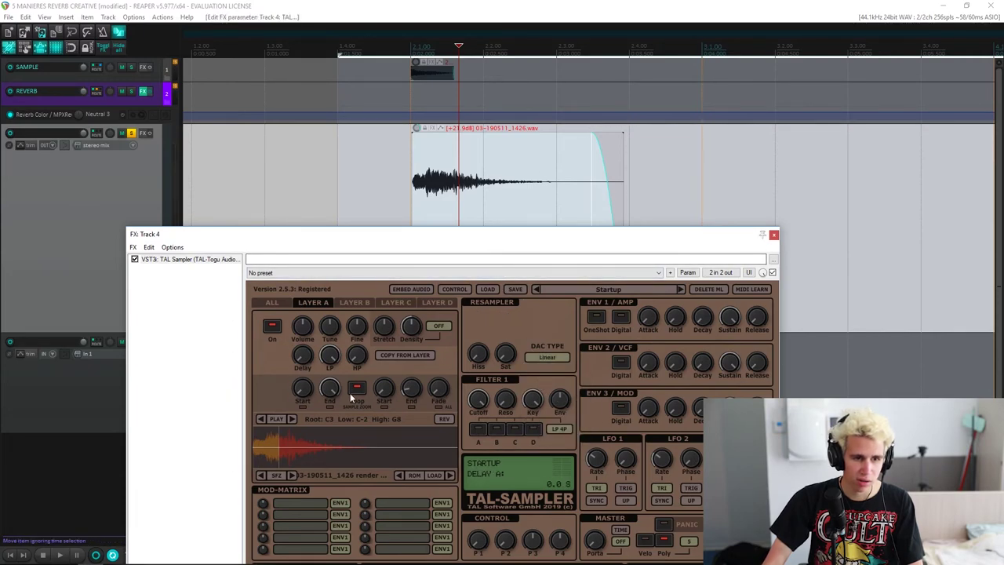
drag(379, 242, 536, 75)
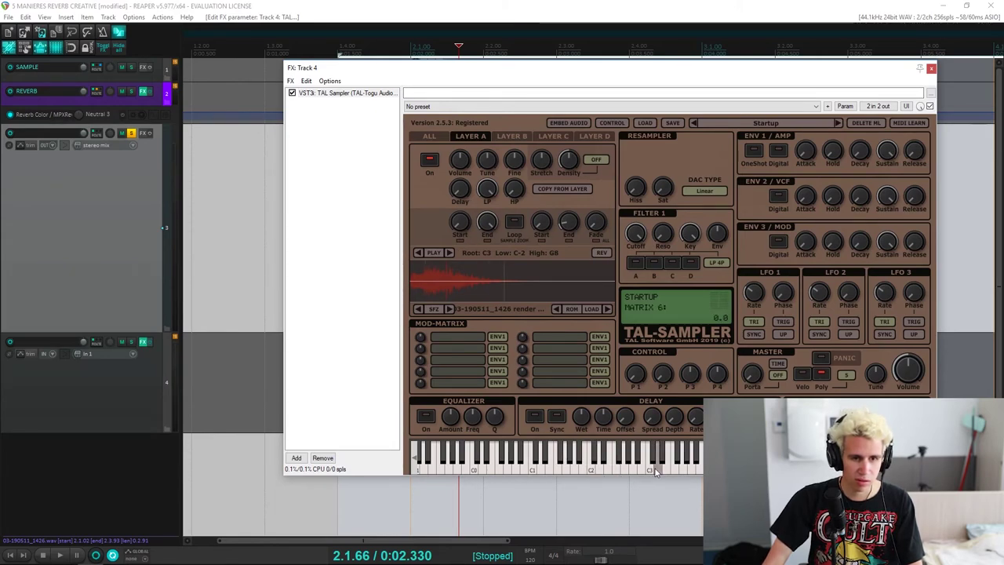
Solo the sampler track and audition the reverb sample at several pitches, with OneShot enabled in the amp envelope
click(132, 342)
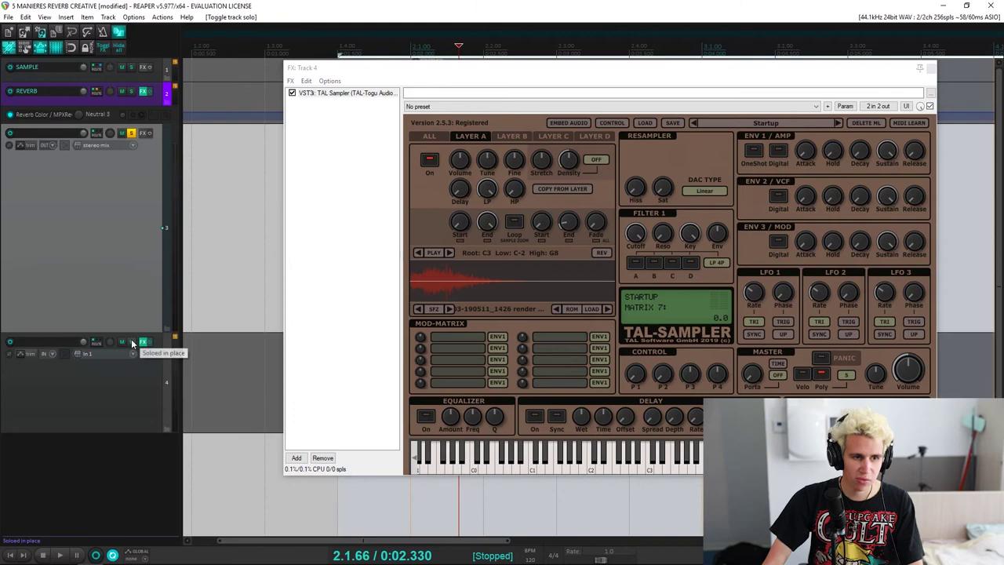
click(131, 343)
click(582, 465)
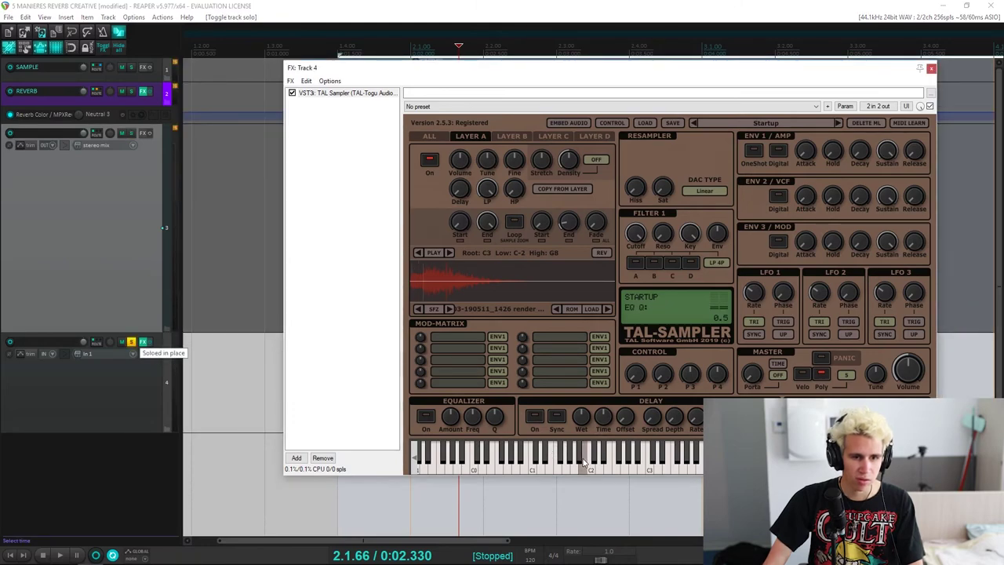
click(668, 467)
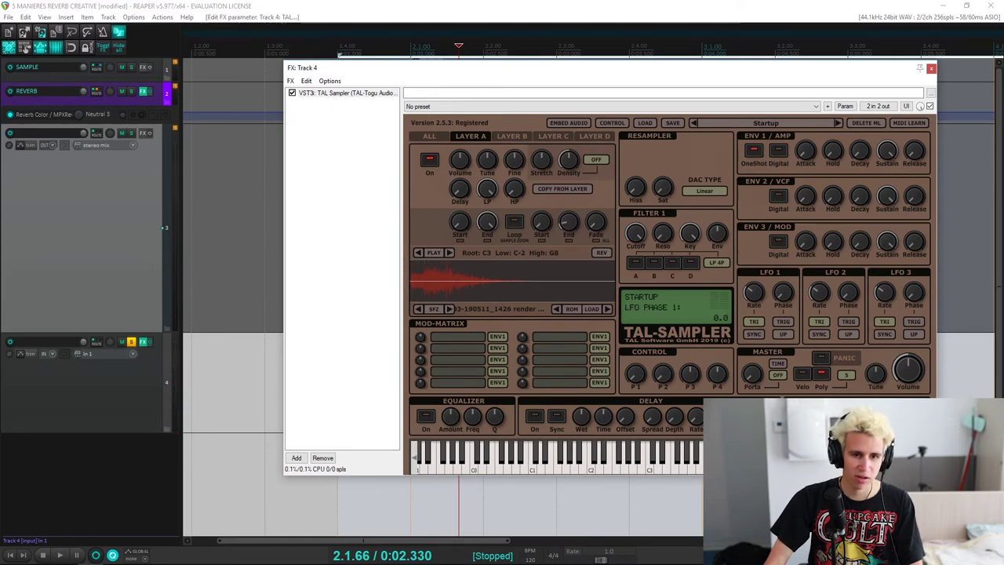
click(690, 466)
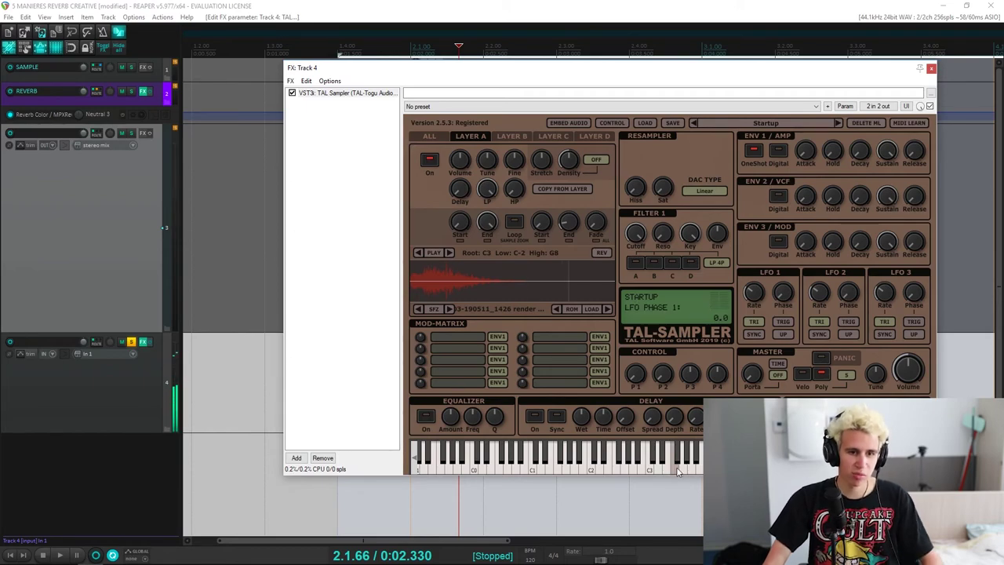
Audition the reverb sample at lower pitches and remove TAL Sampler from the sampler track's effects chain
drag(680, 471, 562, 473)
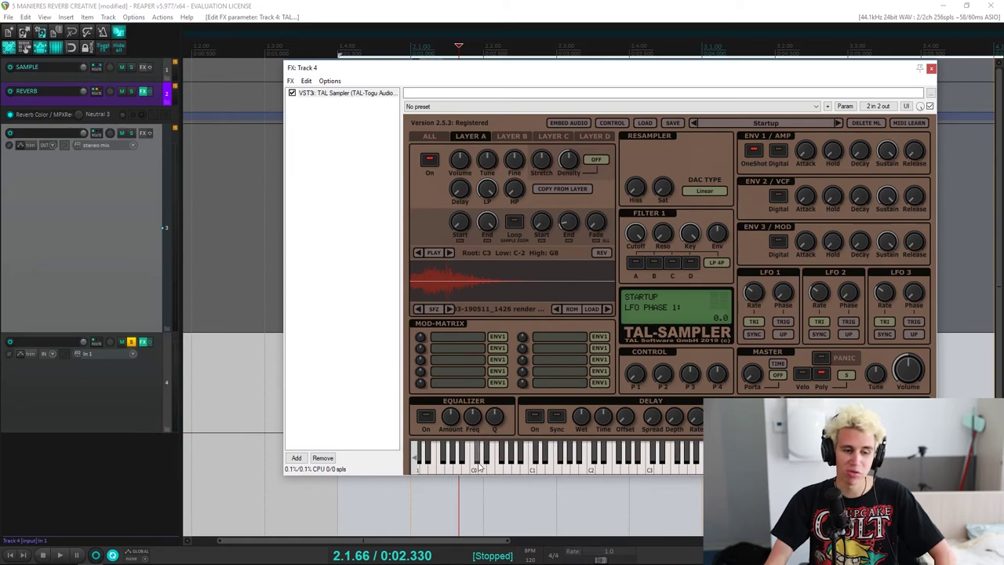
drag(478, 468, 478, 468)
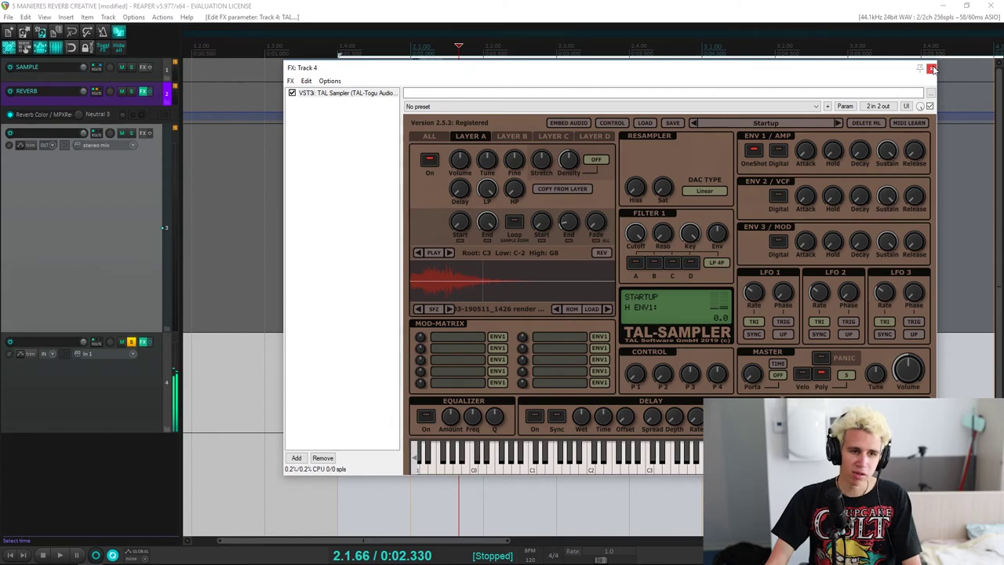
click(344, 90)
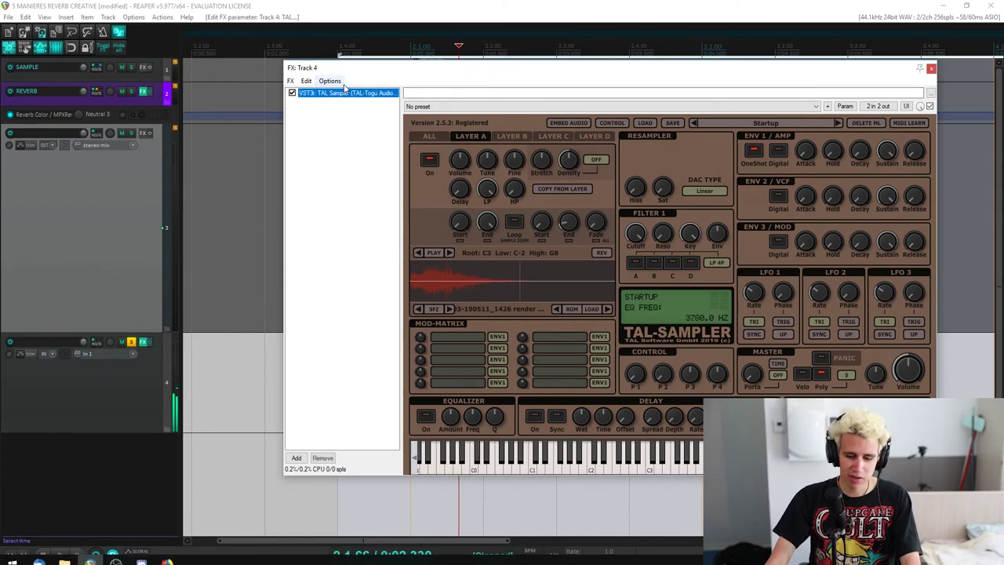
key(Delete)
Add the Serum synth to the same track from the Xfer Records developer list
double_click(337, 157)
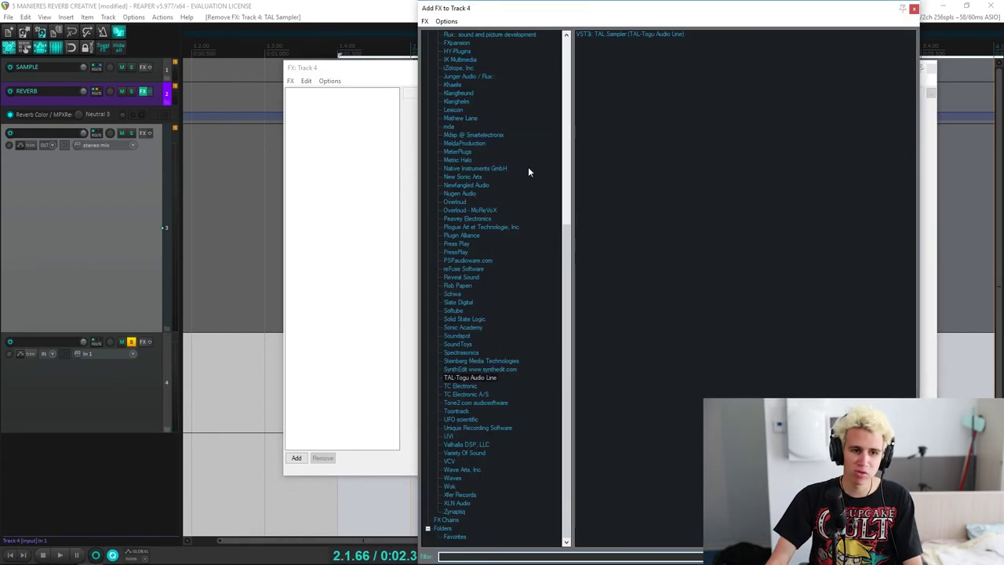
scroll(500, 251, up, 3)
scroll(511, 305, down, 3)
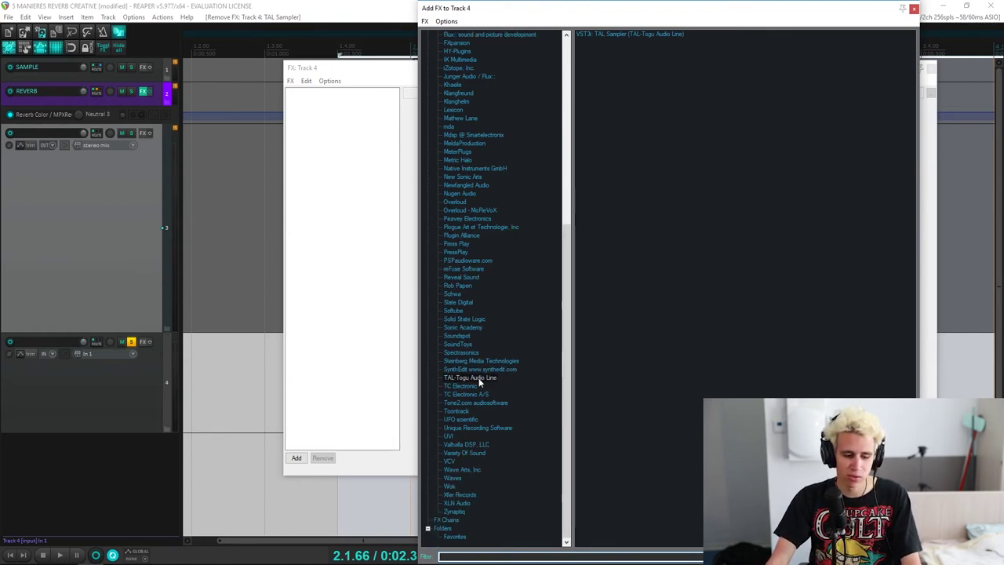
scroll(477, 424, up, 7)
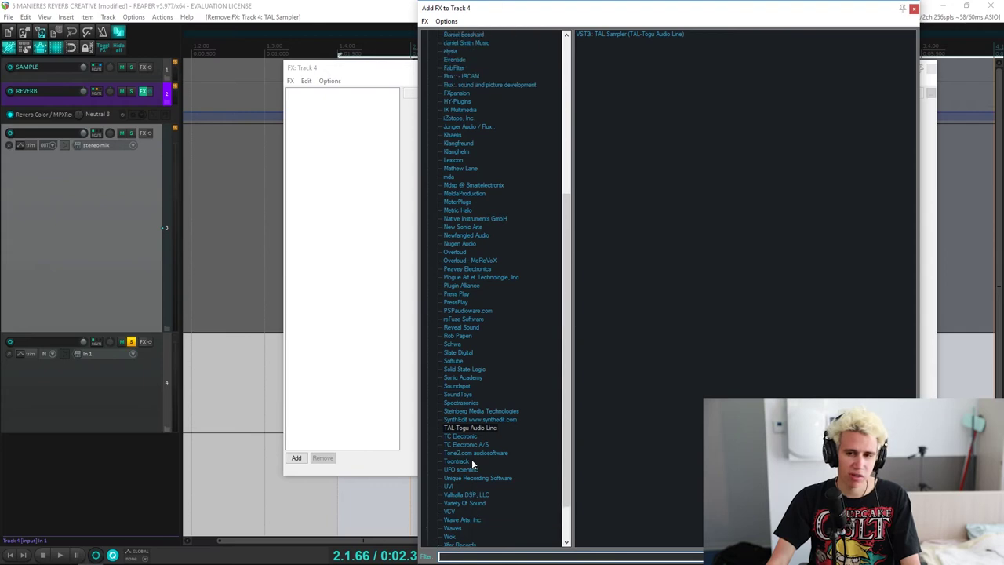
scroll(472, 462, up, 2)
scroll(479, 283, down, 9)
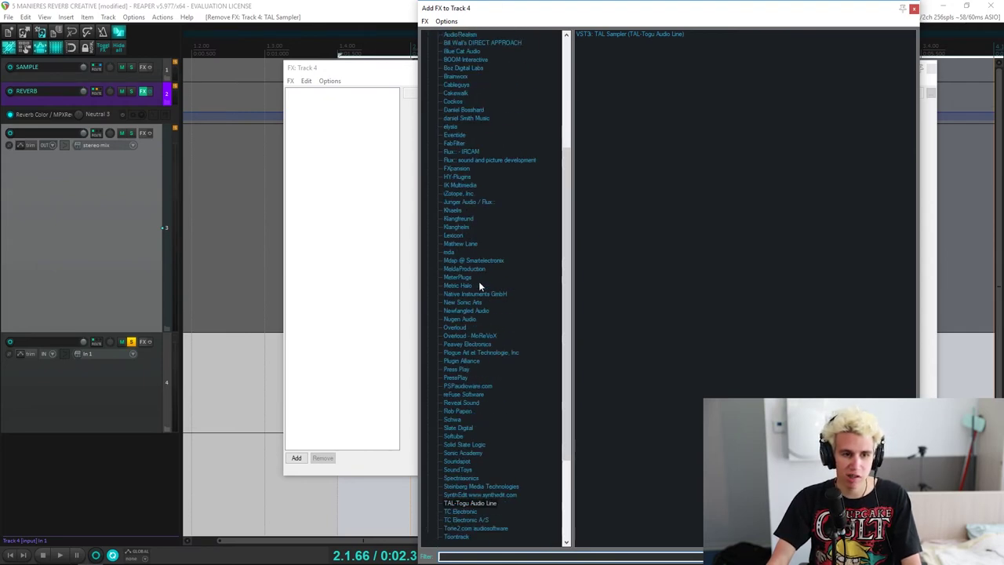
click(457, 503)
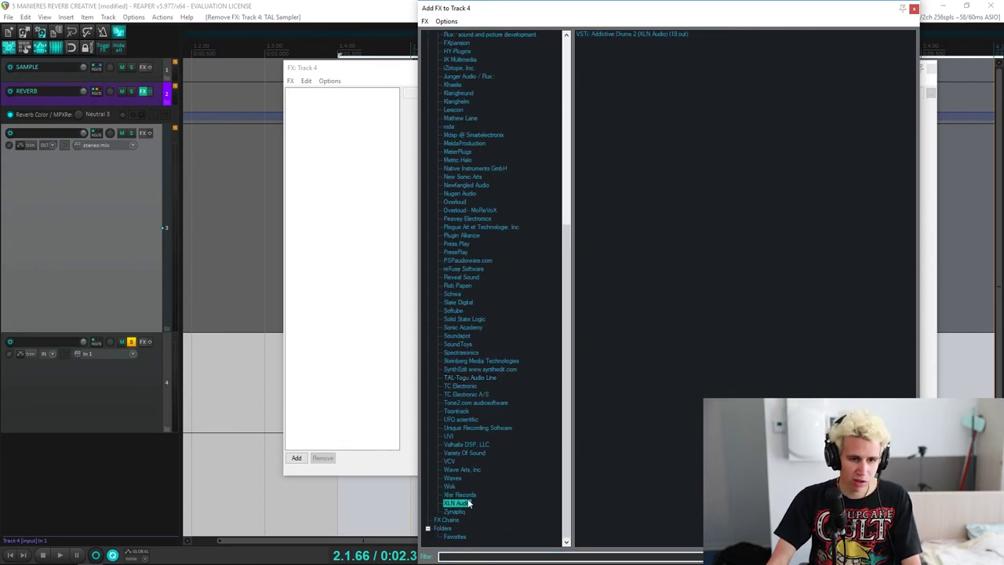
click(460, 494)
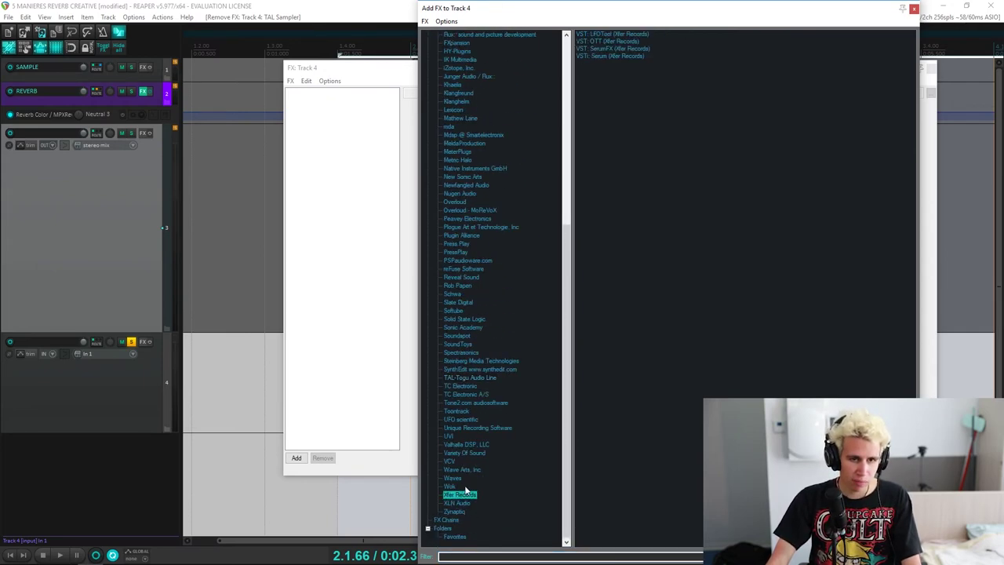
double_click(612, 57)
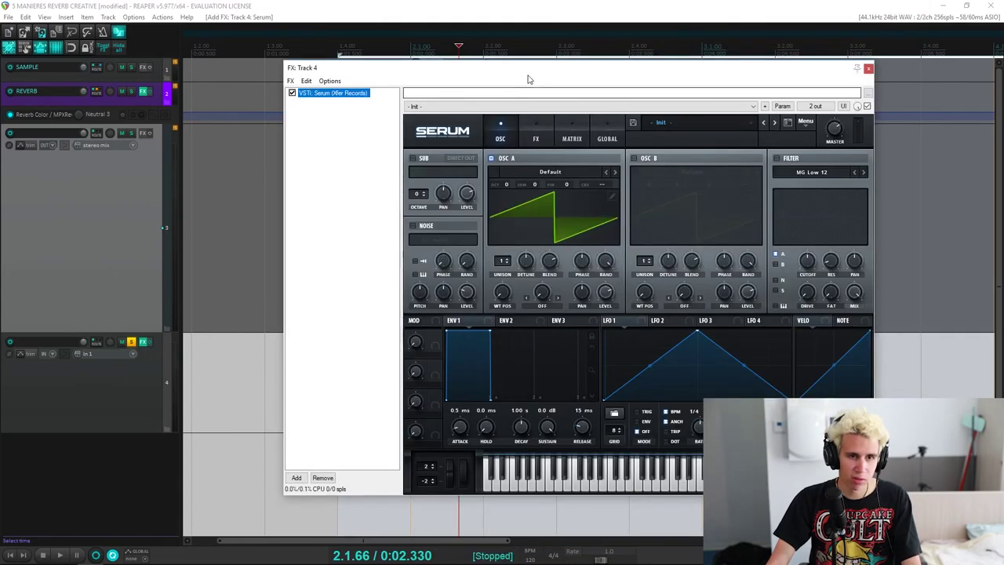
Solo the recorded reverb track and select its item, placing the edit cursor near the start of the waveform
drag(528, 79, 667, 278)
scroll(503, 219, up, 10)
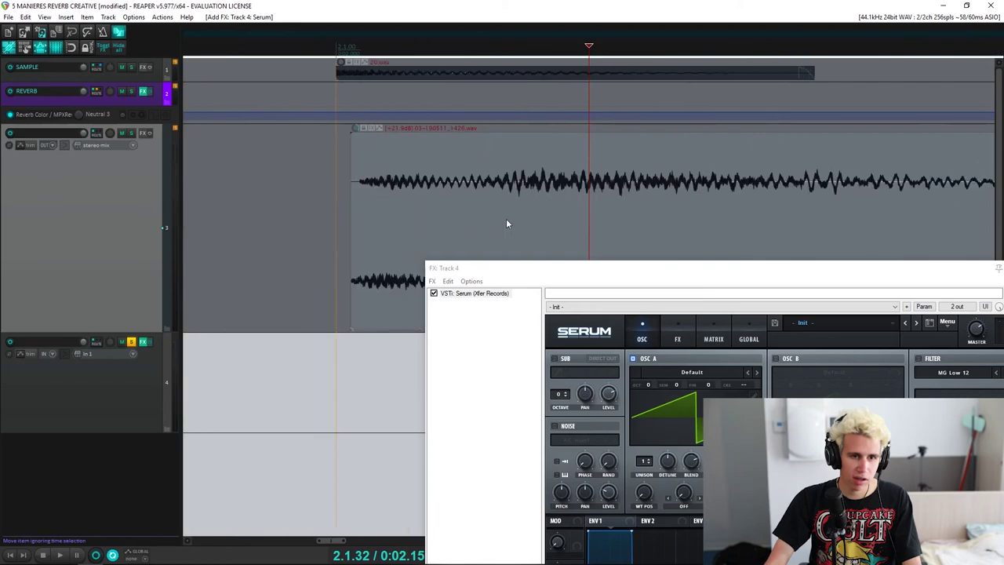
click(413, 205)
scroll(404, 204, down, 4)
click(336, 190)
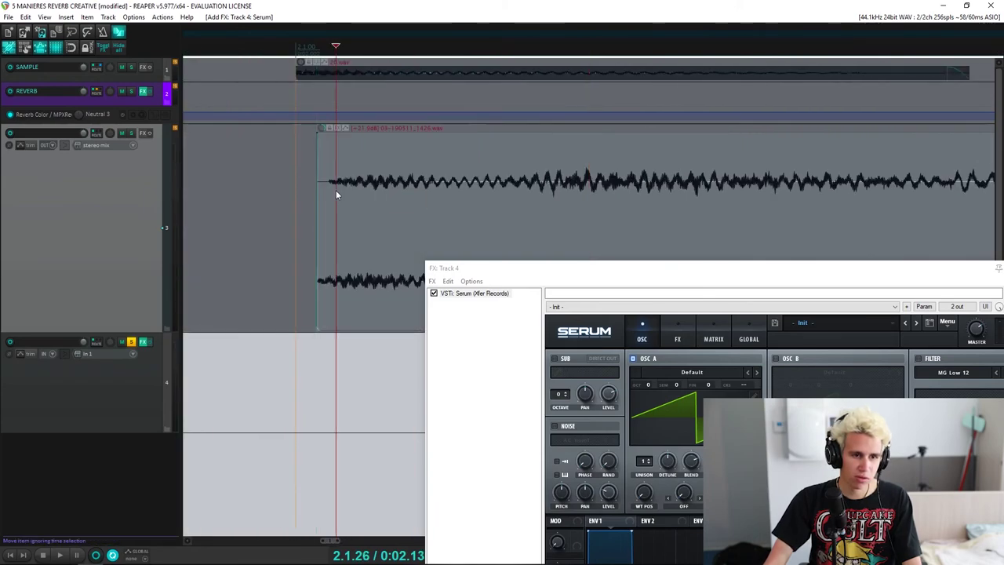
scroll(336, 190, up, 4)
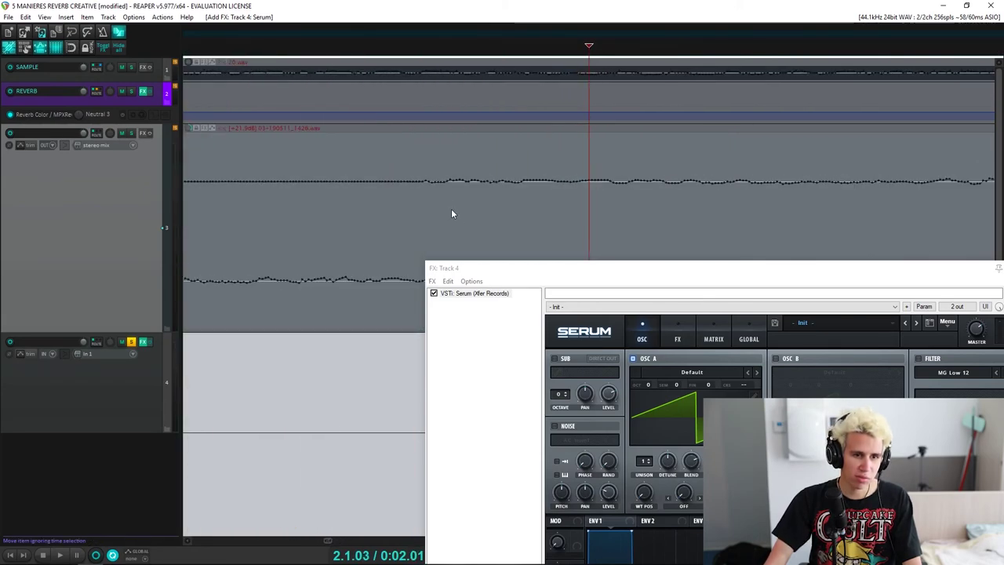
scroll(402, 220, down, 4)
click(131, 132)
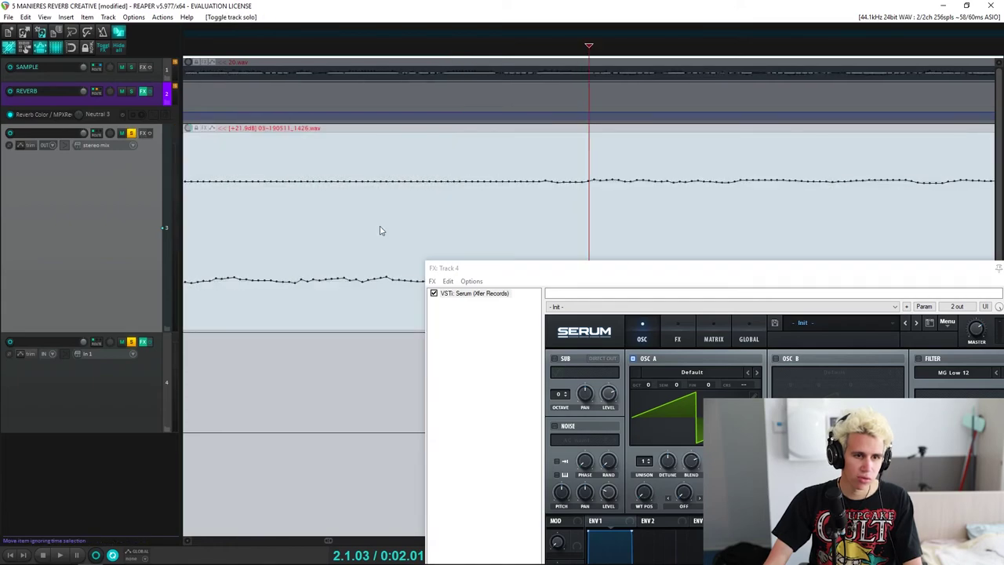
click(381, 226)
scroll(382, 227, up, 2)
Split the recorded reverb item at two points near its start to isolate and select a tiny slice
drag(559, 270, 553, 495)
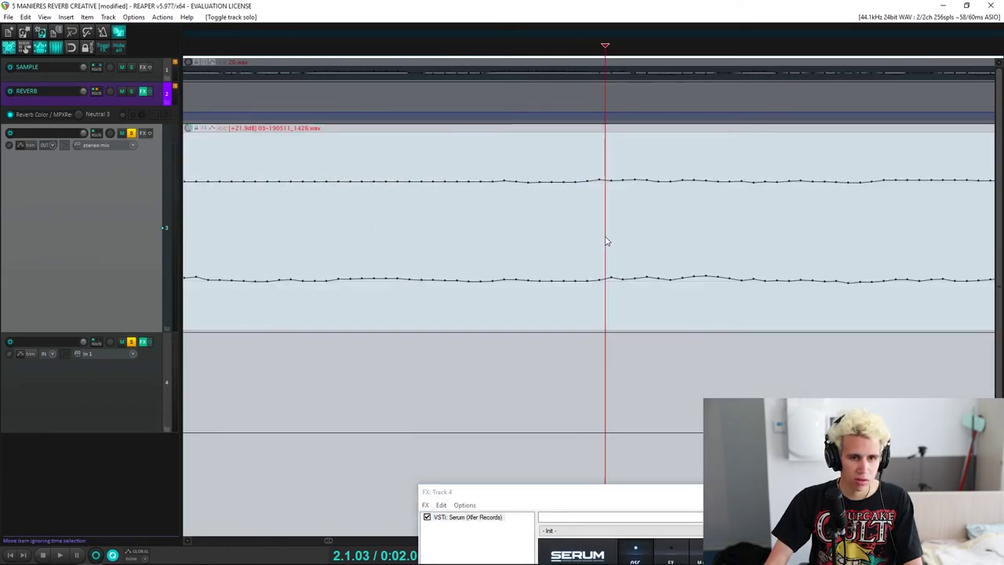
click(572, 249)
key(s)
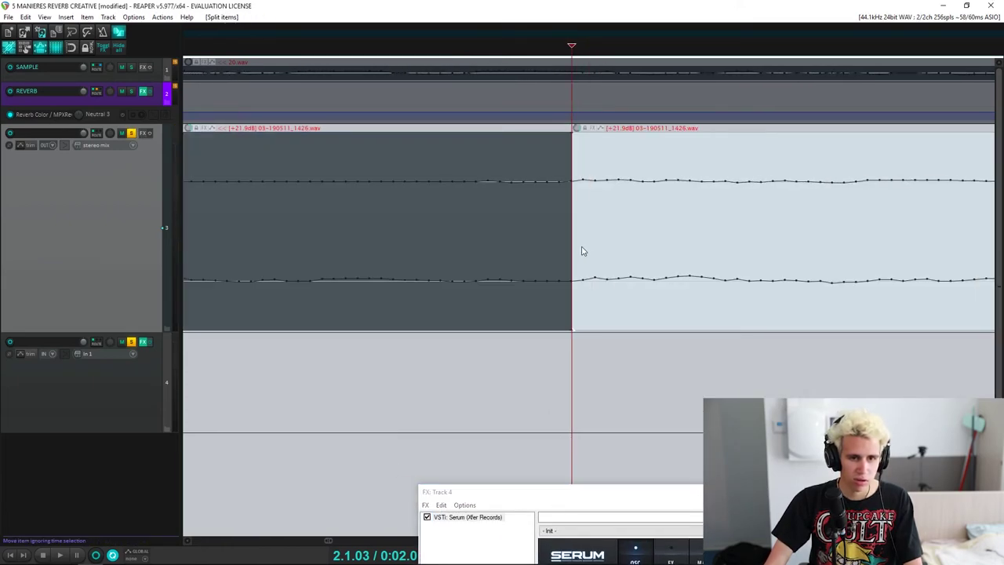
click(652, 259)
key(s)
click(630, 258)
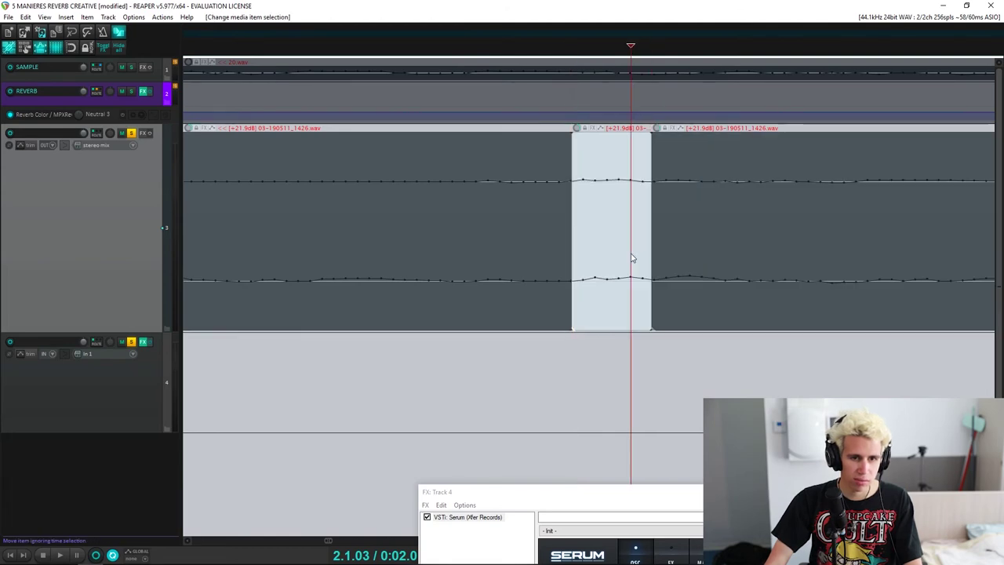
Load the selected reverb slice into Serum's oscillator A as a wavetable and audition it on the keyboard
scroll(628, 259, down, 5)
scroll(594, 265, up, 2)
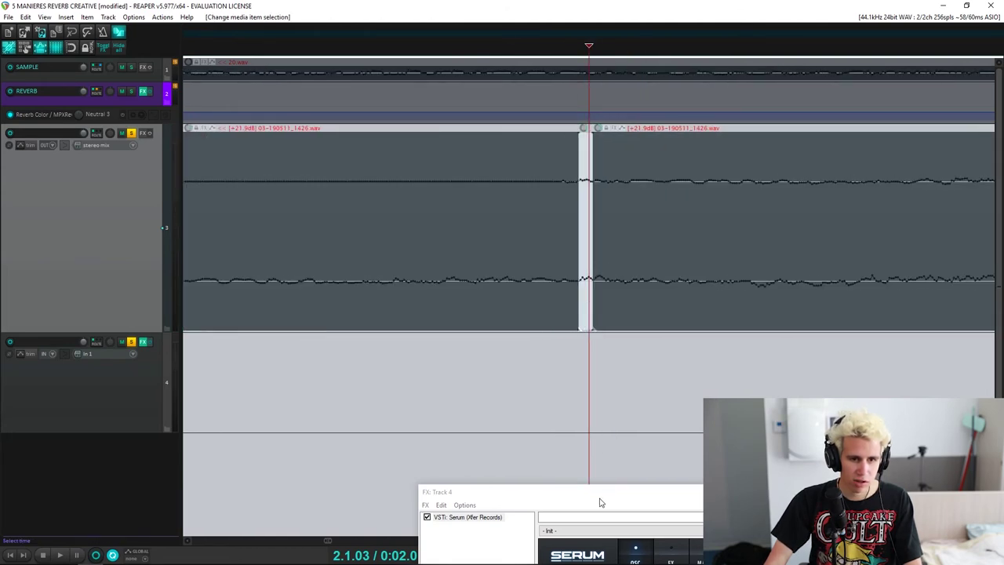
drag(600, 503, 346, 349)
drag(586, 276, 431, 486)
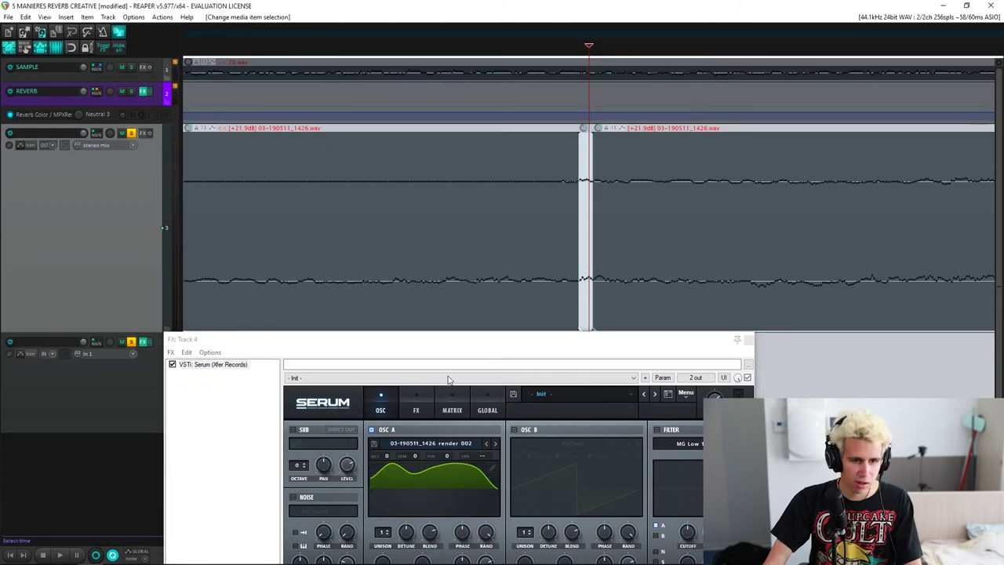
drag(455, 341, 560, 85)
click(573, 499)
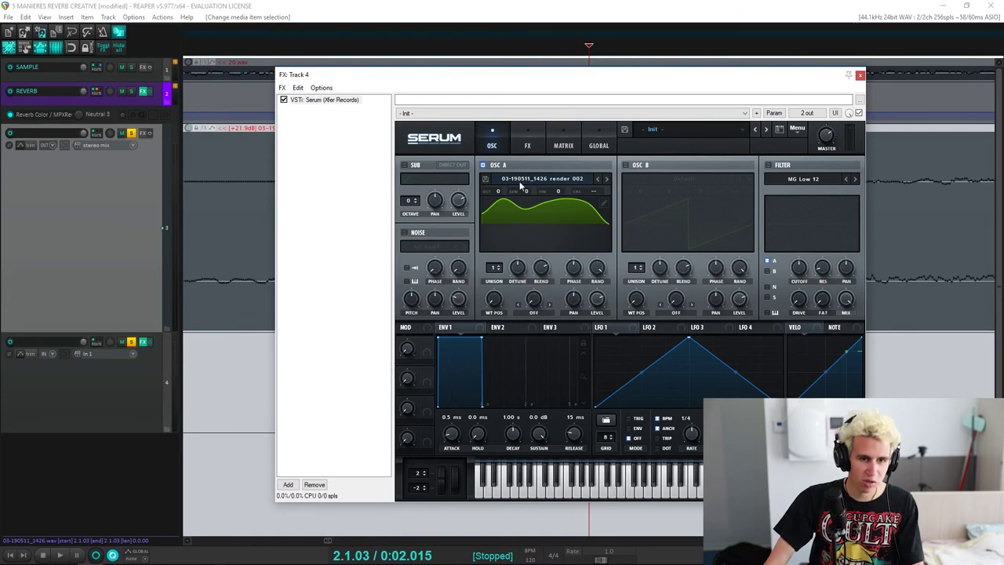
Split the recorded reverb item slightly further along to isolate and select a second, shorter slice
key(s)
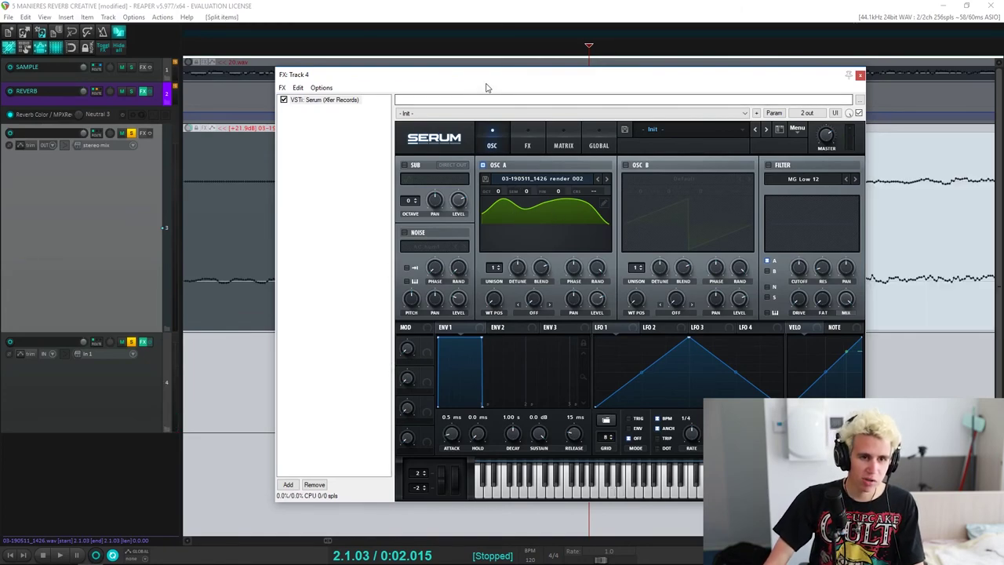
drag(488, 74, 441, 404)
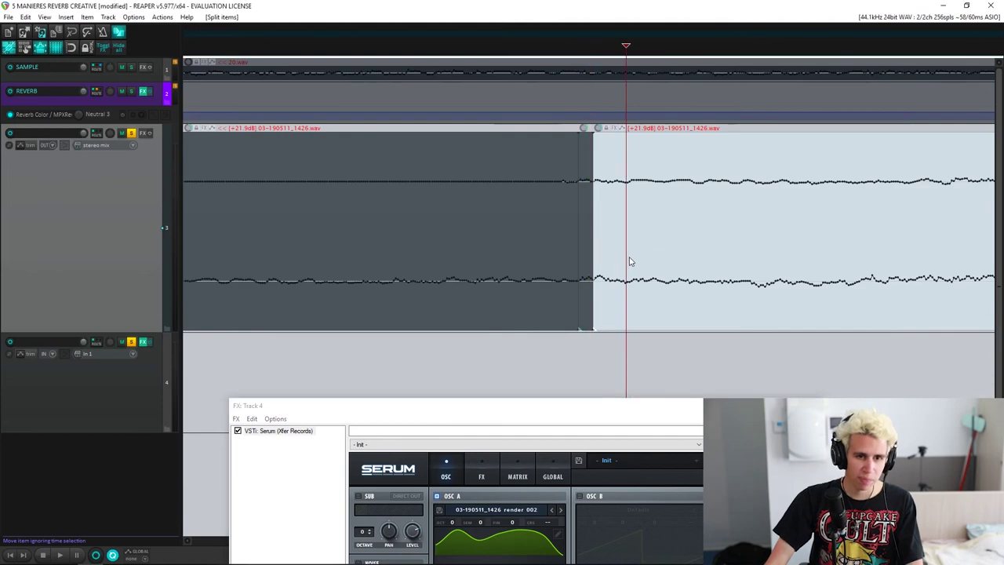
scroll(643, 261, up, 3)
click(591, 231)
click(603, 226)
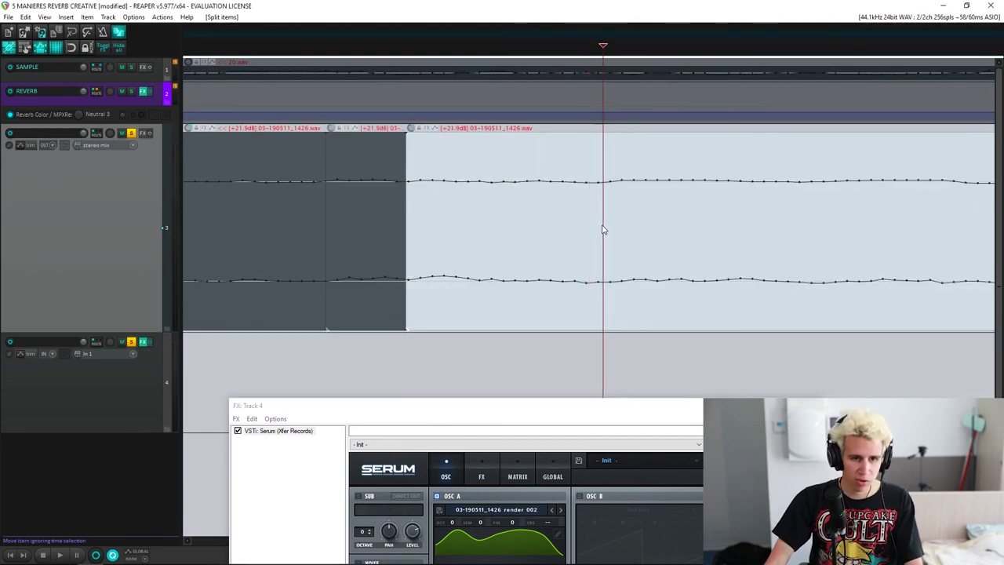
click(599, 228)
click(595, 228)
key(s)
click(626, 221)
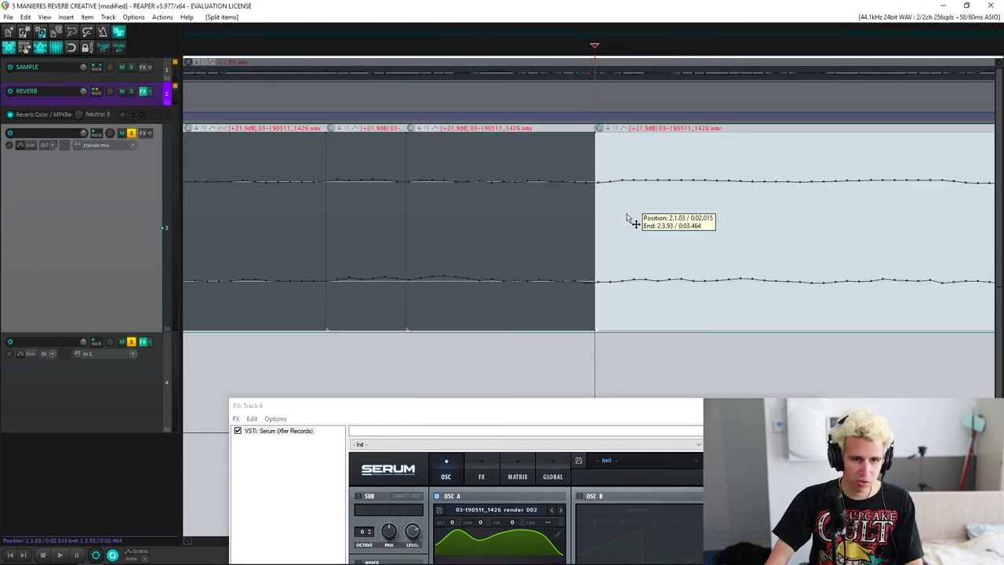
key(s)
click(616, 234)
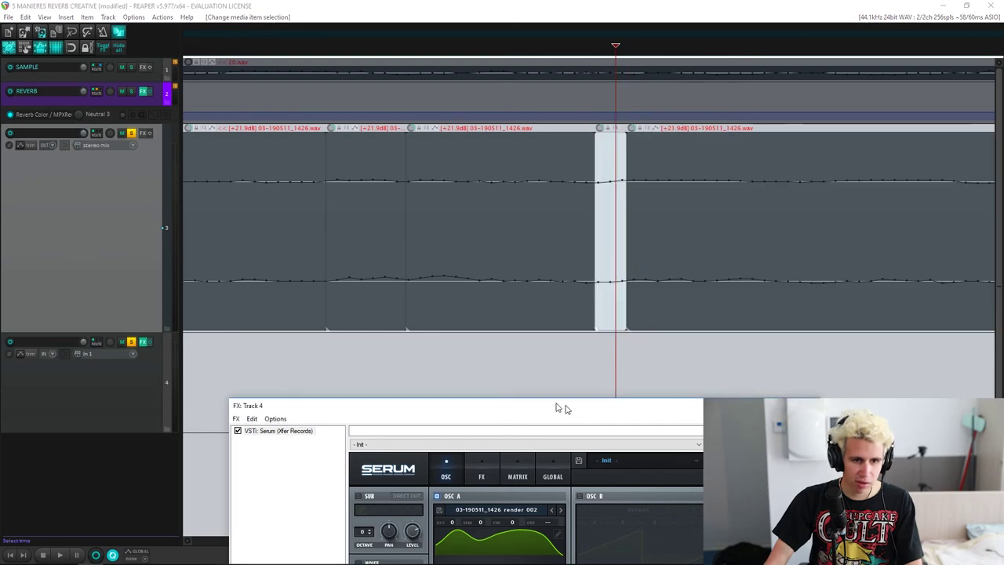
Replace oscillator A's wavetable with the shorter reverb slice and audition it on high and low notes
drag(560, 408, 325, 233)
drag(604, 227, 303, 406)
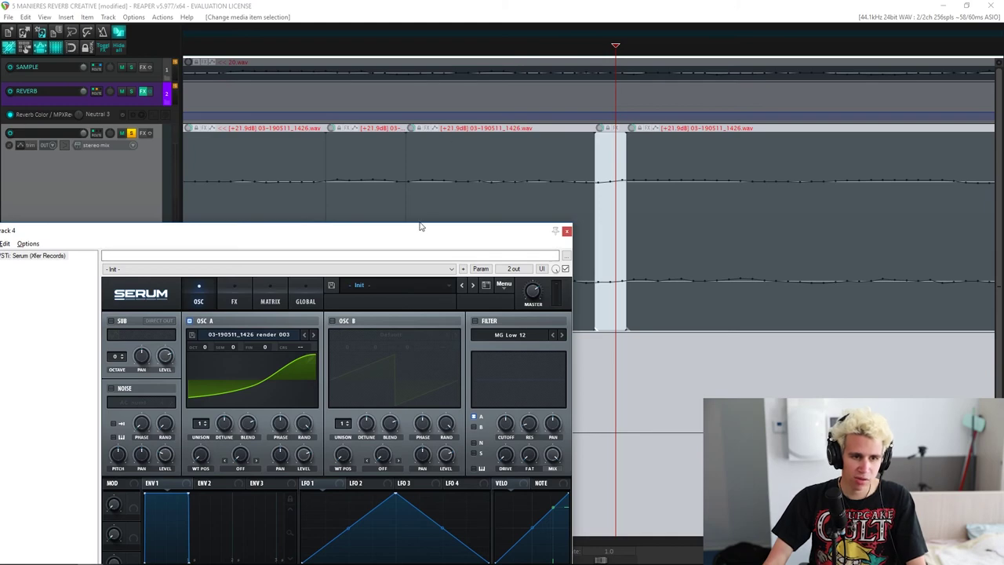
drag(419, 227, 569, 36)
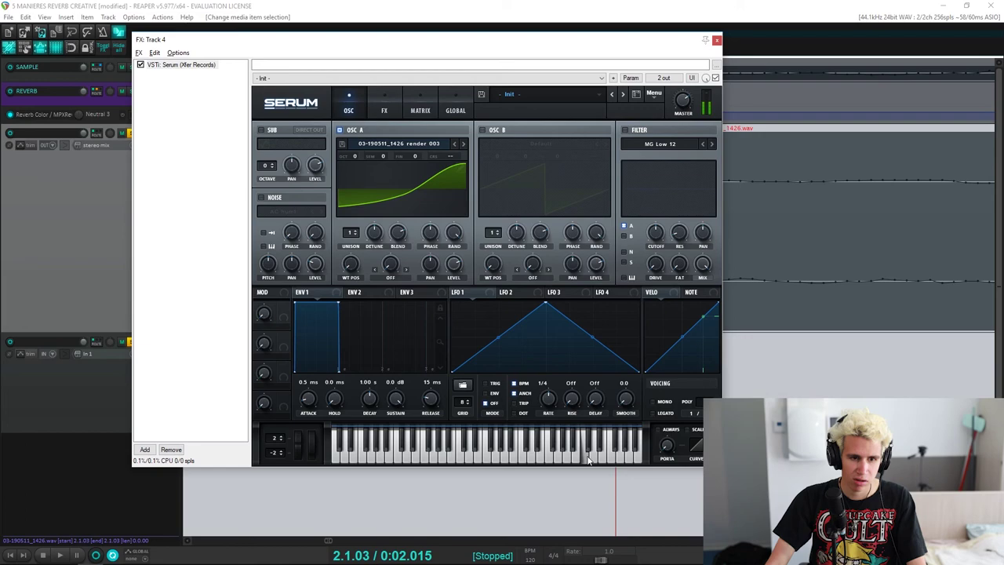
click(351, 459)
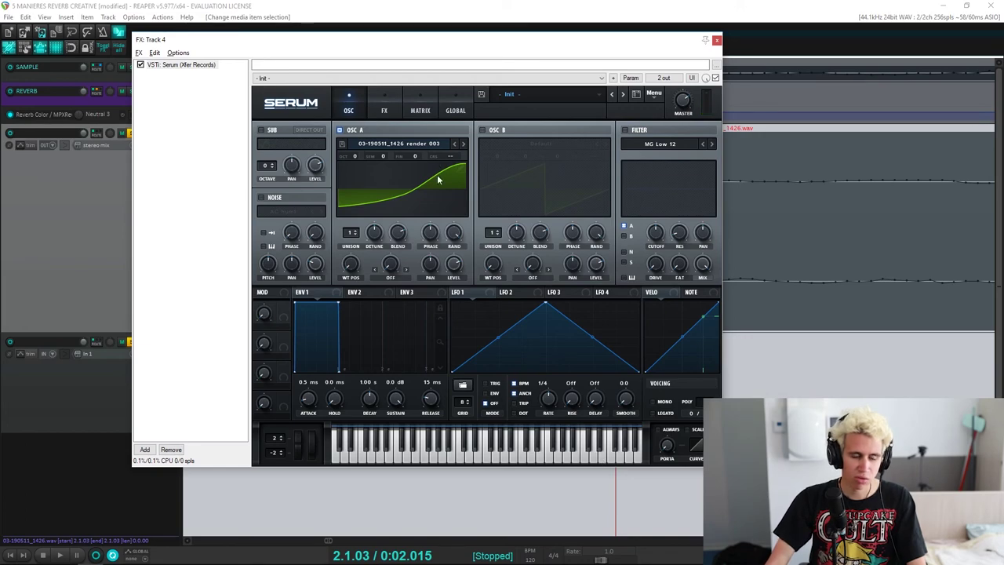
Split a third, longer slice out of the recorded reverb item after the previous slices and select it
drag(437, 40, 403, 283)
click(764, 255)
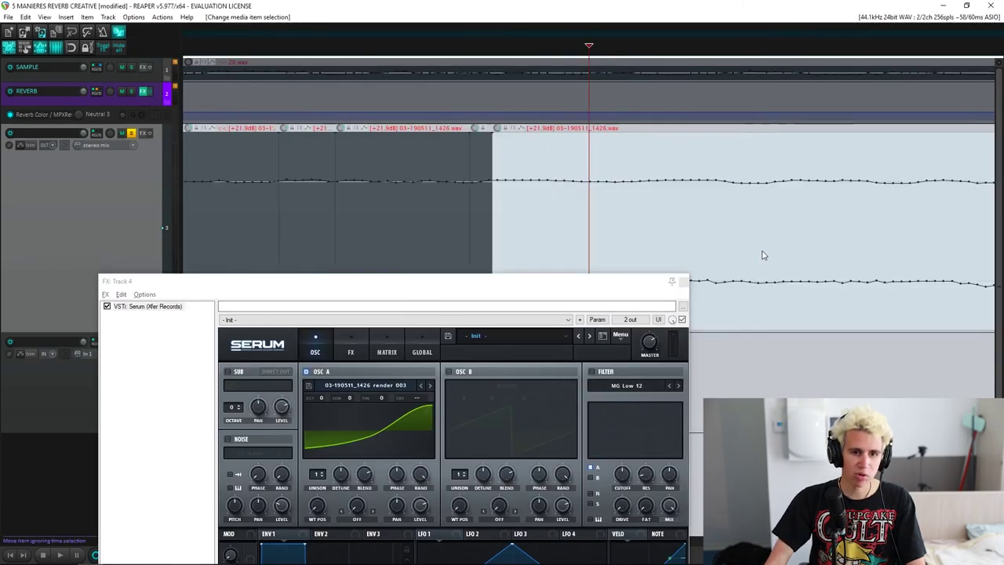
scroll(764, 255, down, 3)
key(s)
click(749, 234)
key(s)
click(698, 291)
Import the longer reverb slice into Serum's oscillator A with the FFT 2048 option
drag(681, 209, 420, 450)
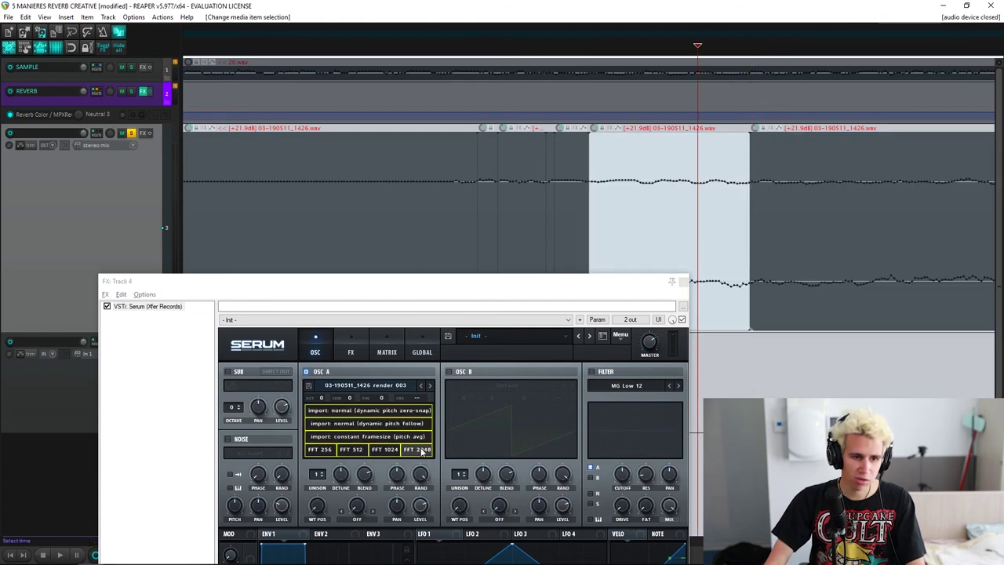
drag(431, 282, 463, 79)
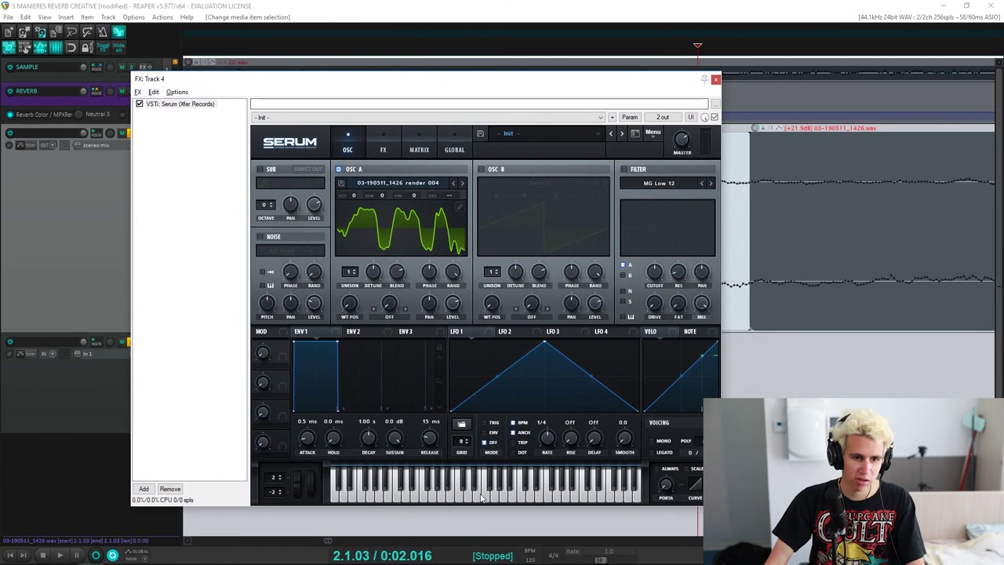